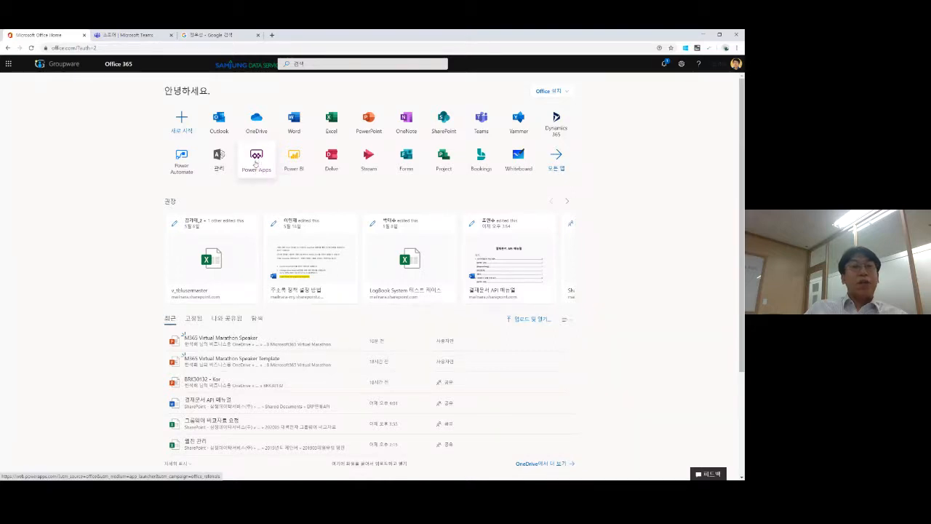
# - Open Power Apps from the Office home page and go to the AI Builder build page
pyautogui.click(257, 162)
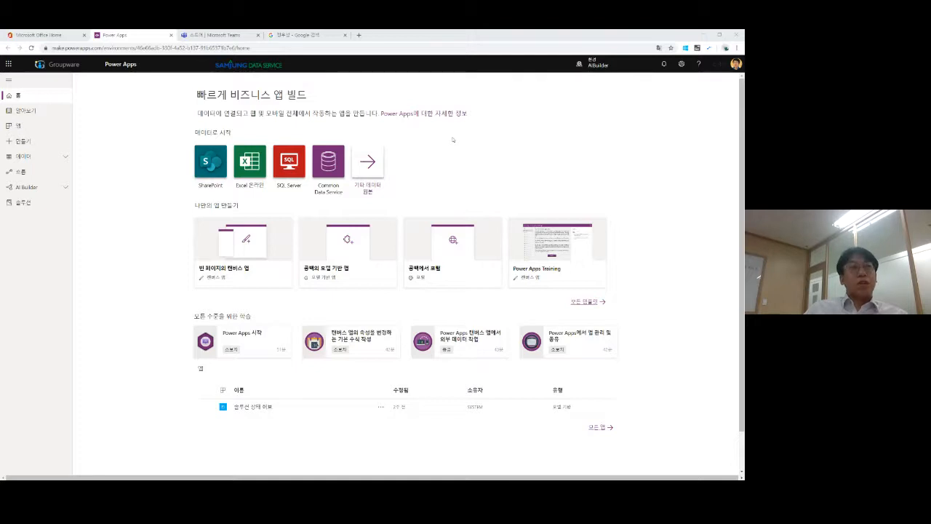
pyautogui.click(66, 189)
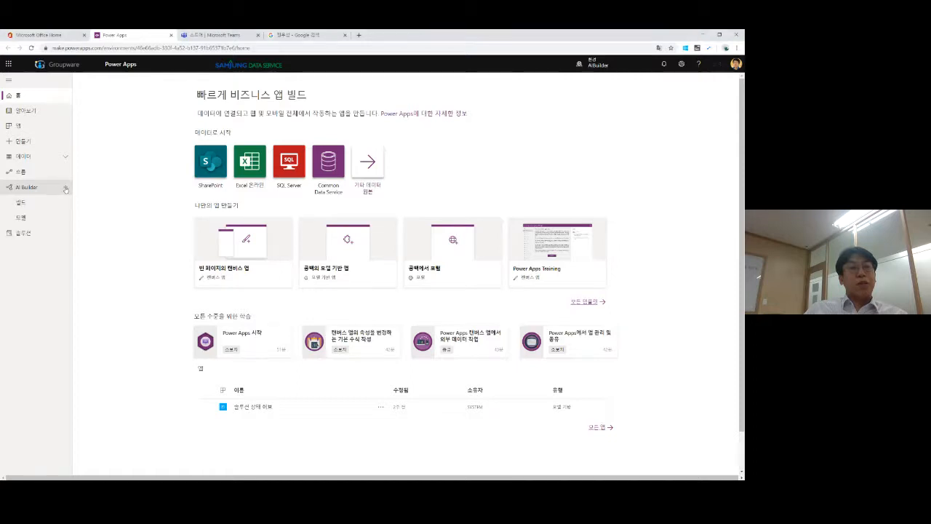
pyautogui.click(25, 203)
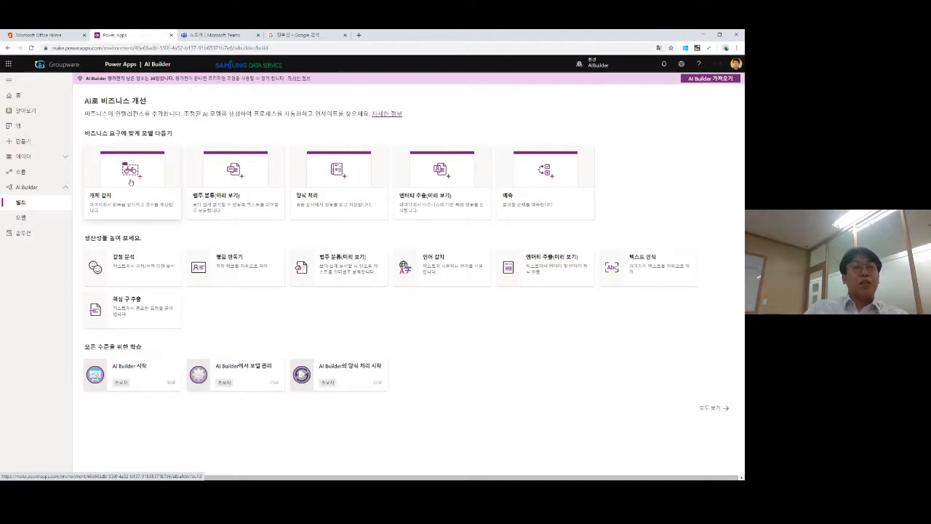
# - Create an object detection (개체 감지) model named "개체 감지 테스트", reviewing its image requirement and example before creating it
pyautogui.click(131, 182)
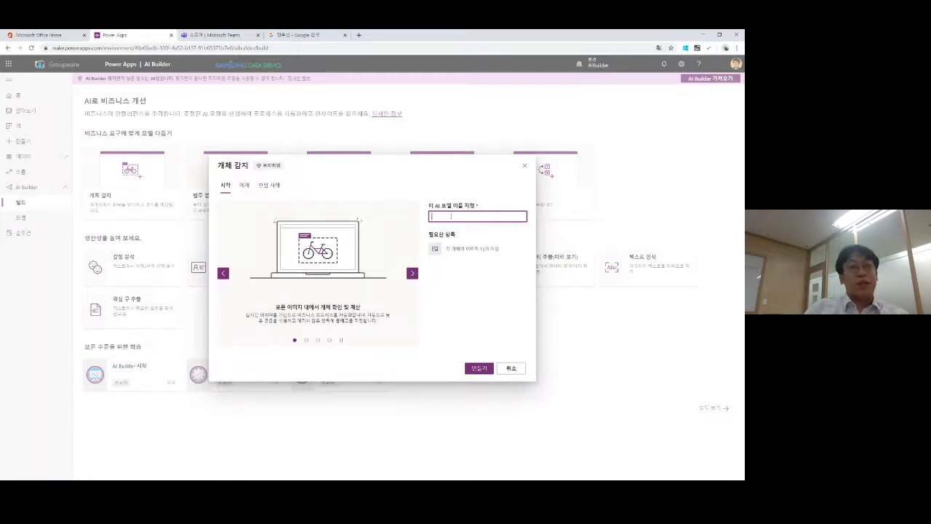
pyautogui.write('ㅔ체 감지 테스트')
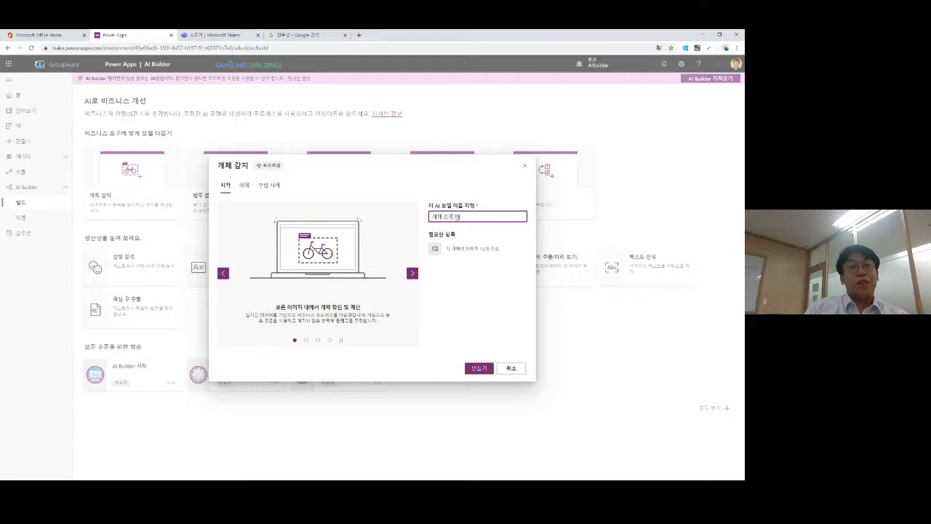
pyautogui.click(483, 272)
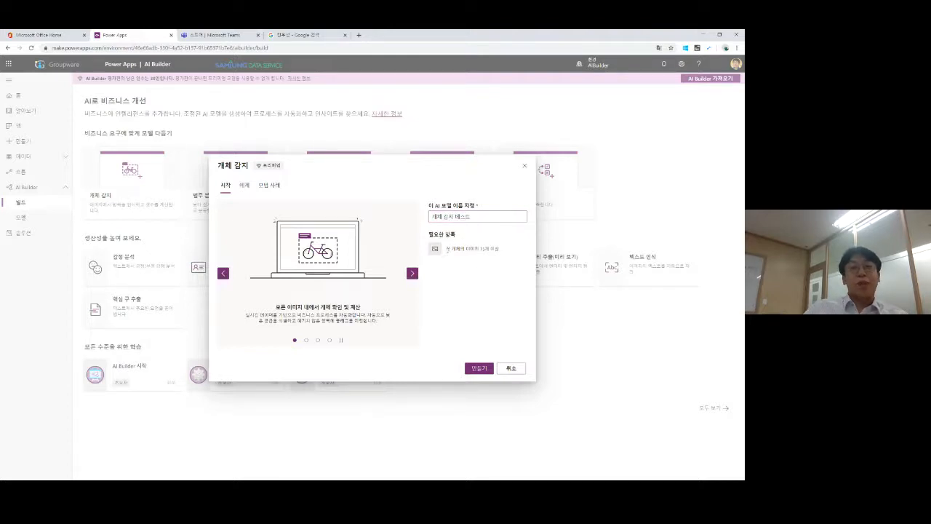
pyautogui.moveTo(446, 249); pyautogui.dragTo(502, 253)
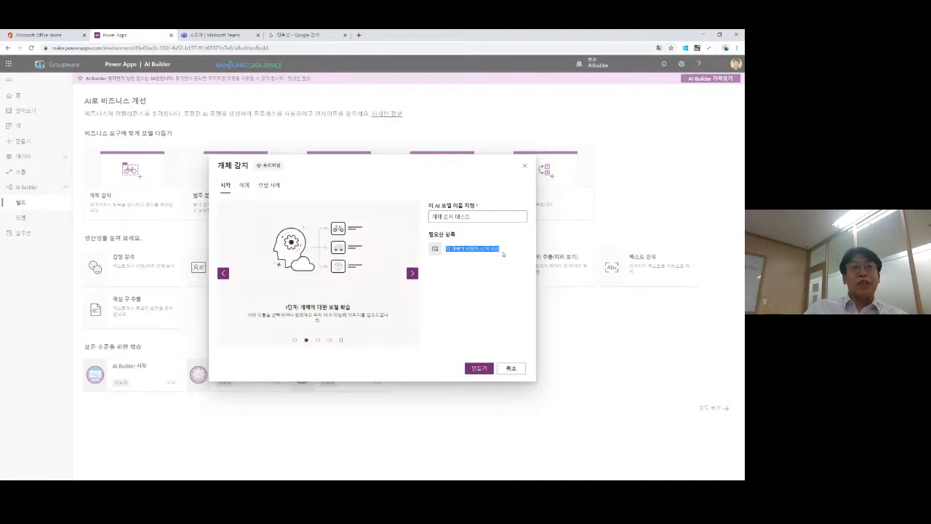
pyautogui.click(503, 254)
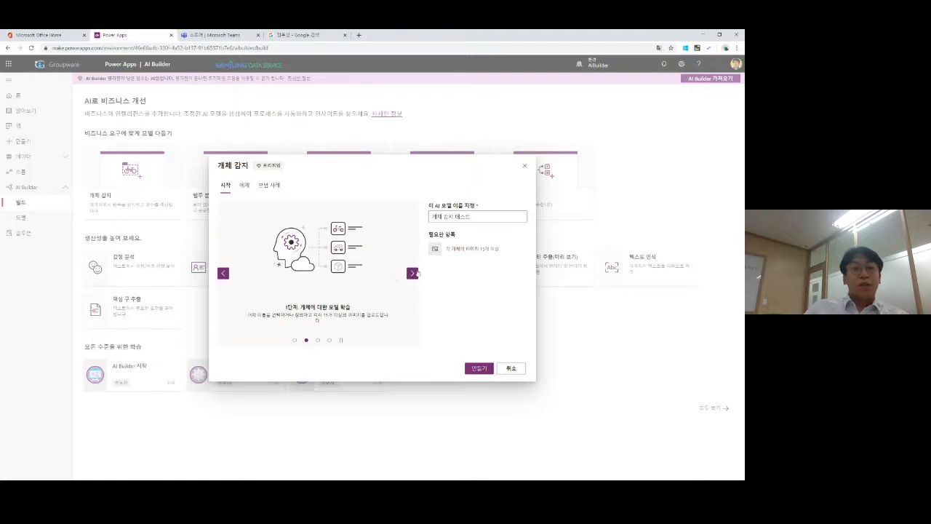
pyautogui.click(246, 186)
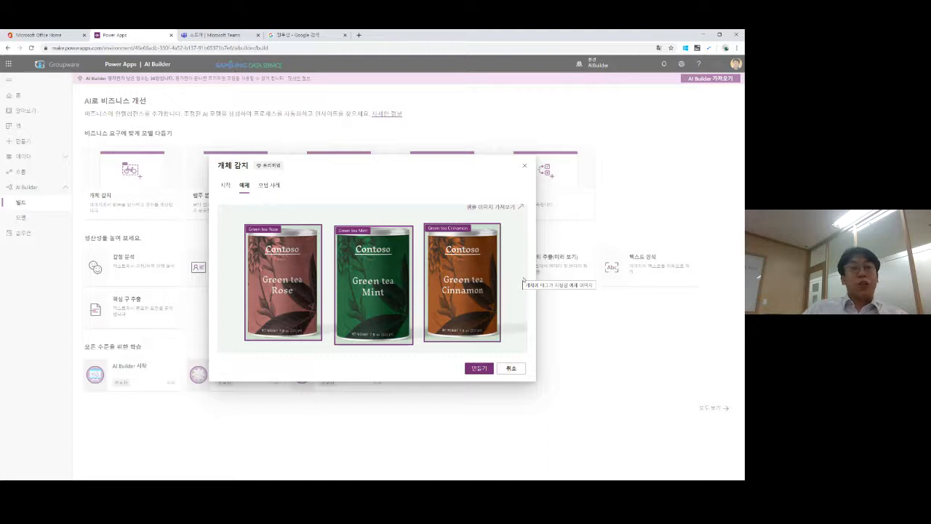
pyautogui.click(226, 186)
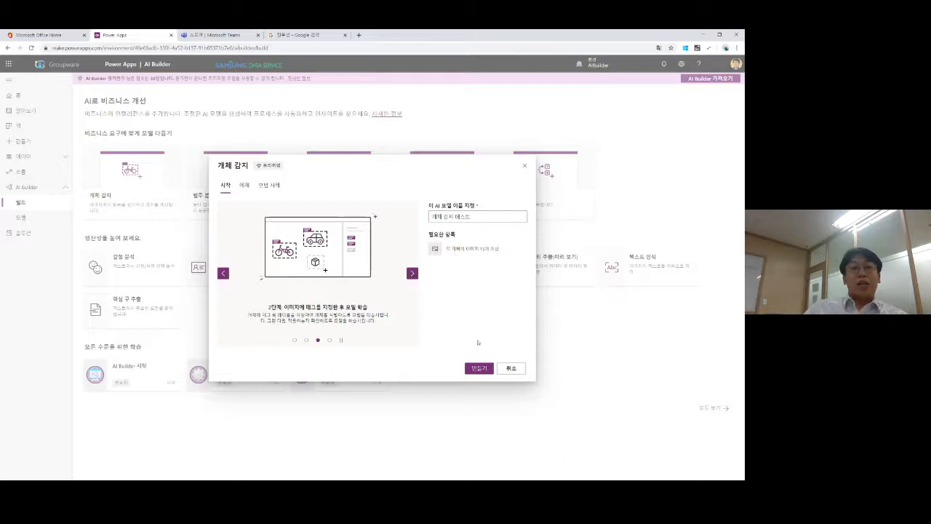
pyautogui.click(481, 368)
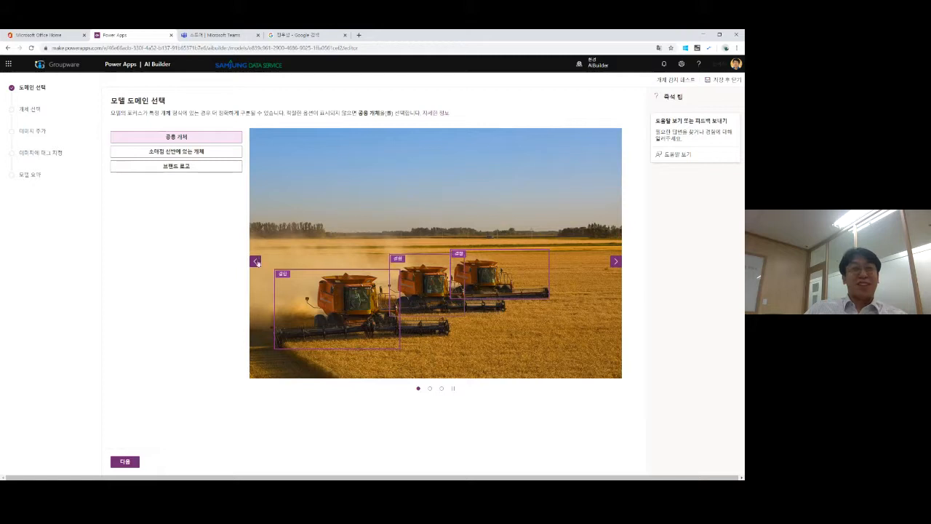
# - Preview the retail shelf domain, choose brand logo (브랜드 로고) as the model domain and continue to object selection
pyautogui.click(187, 152)
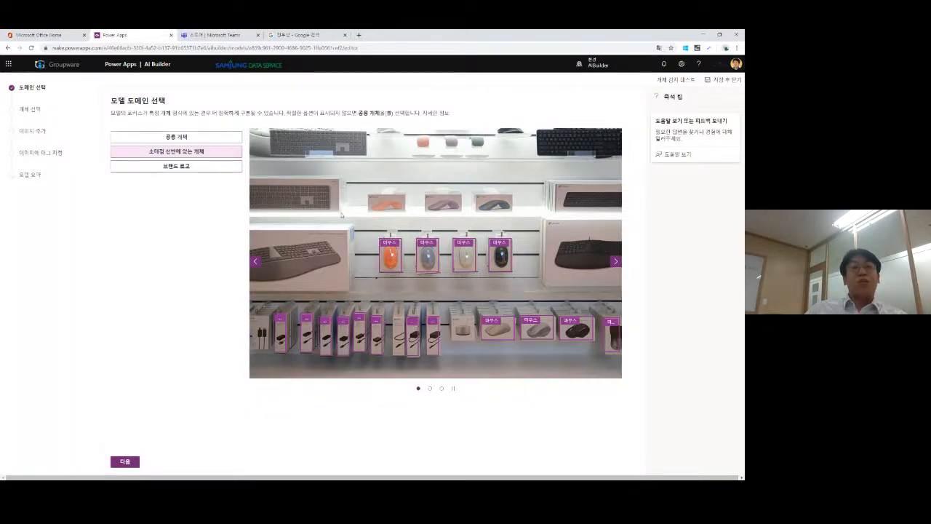
pyautogui.click(186, 167)
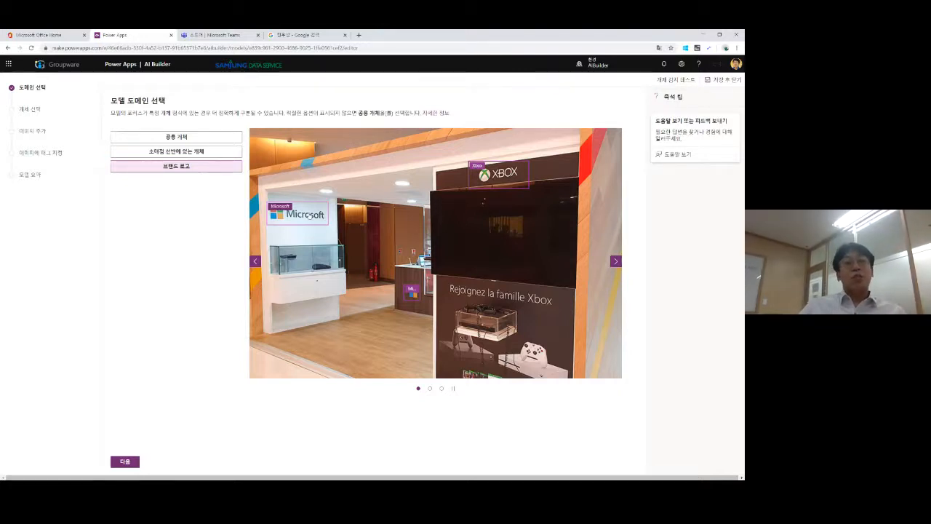
pyautogui.click(128, 466)
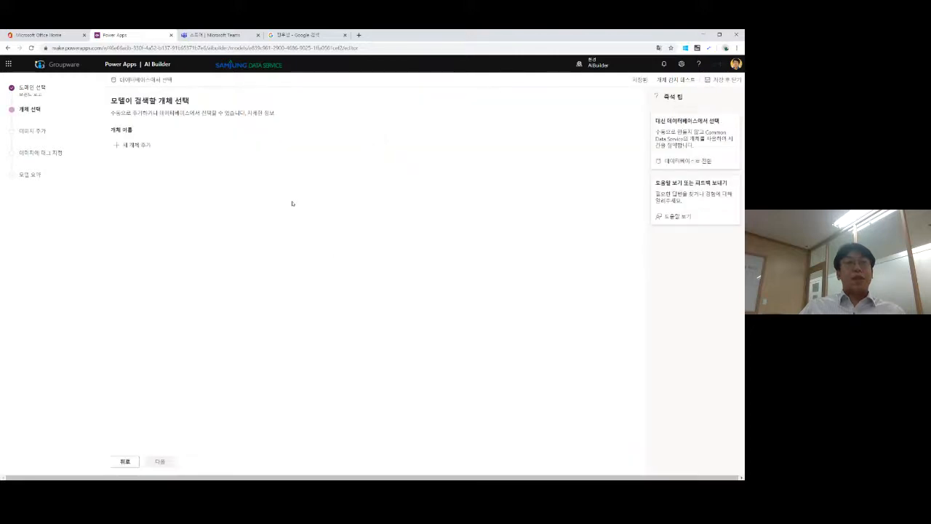
# - Add a new object named "녹차" for the model to detect and continue to adding images
pyautogui.click(135, 146)
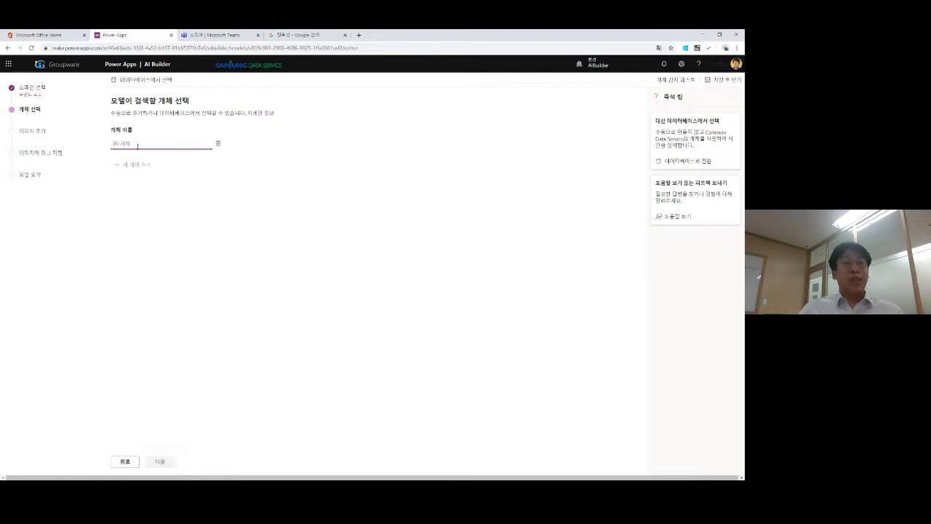
pyautogui.write('s')
pyautogui.press('BackSpace')
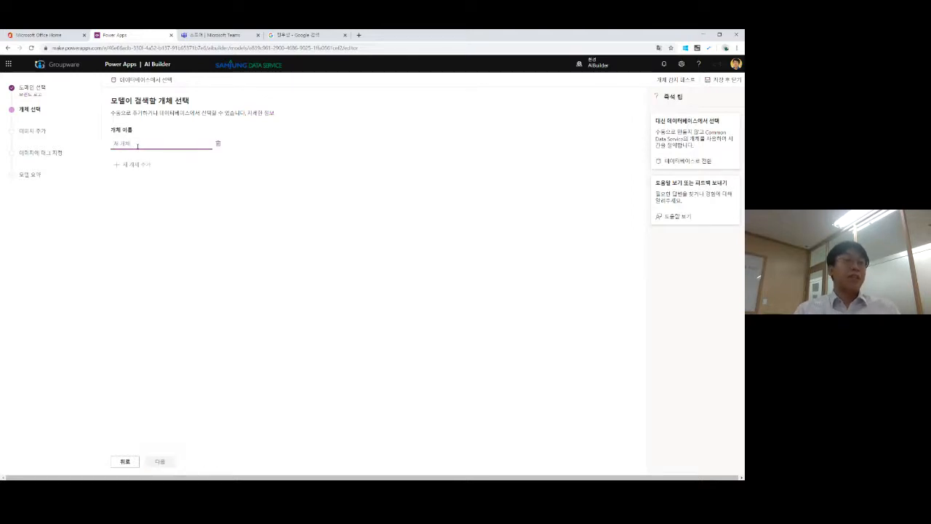
pyautogui.write('노')
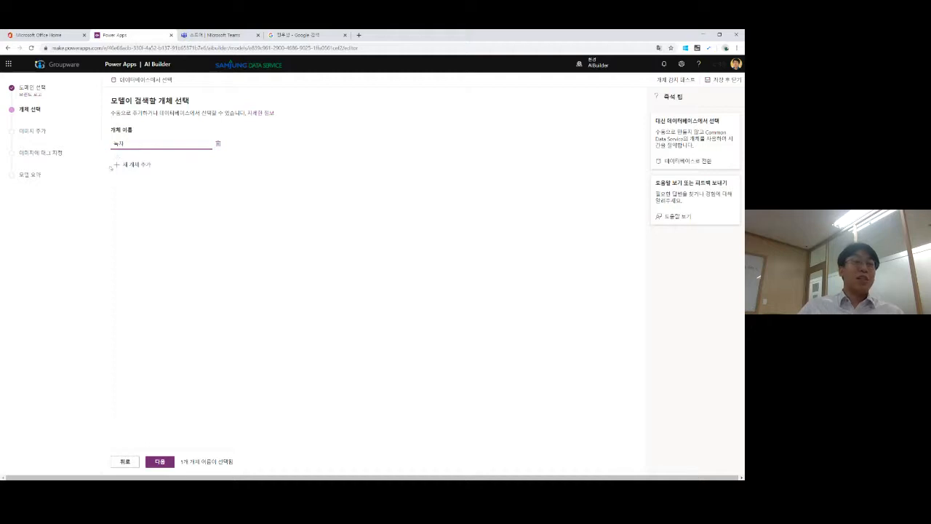
pyautogui.click(139, 193)
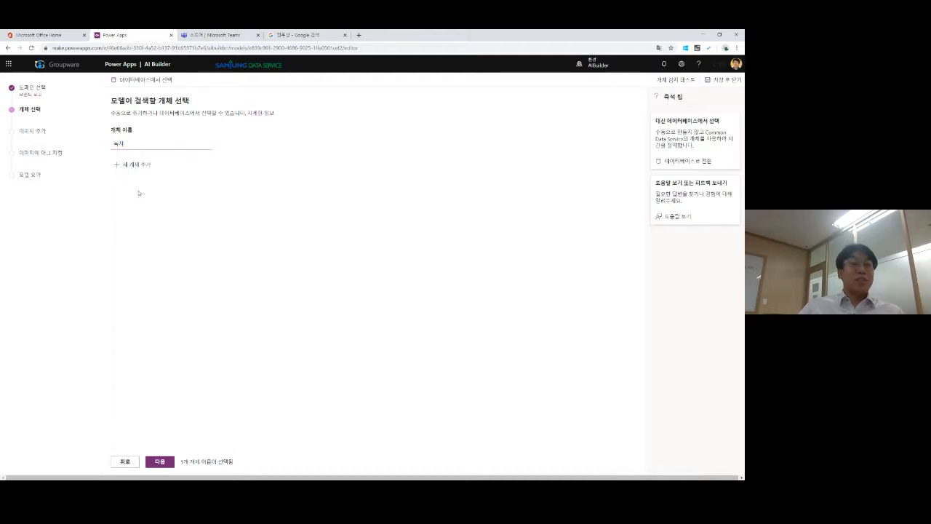
pyautogui.click(162, 461)
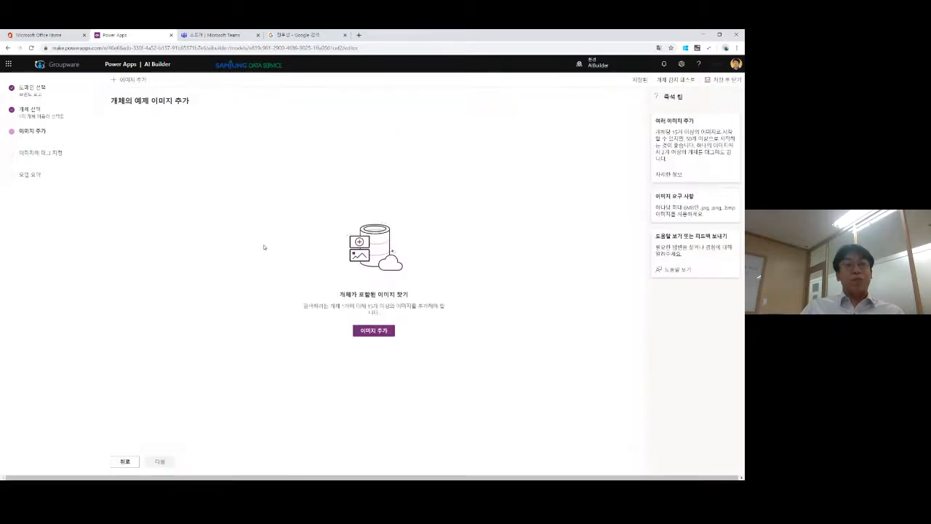
# - Upload "Contoso Tea (1).jpeg" from the local ObjectDetection_Green Tea Train folder as an example image and continue to tagging
pyautogui.click(374, 331)
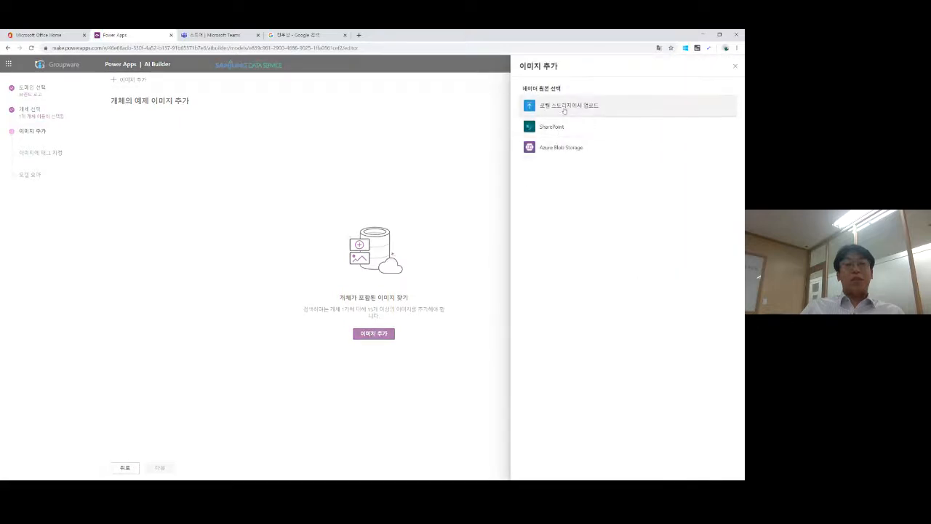
pyautogui.click(567, 106)
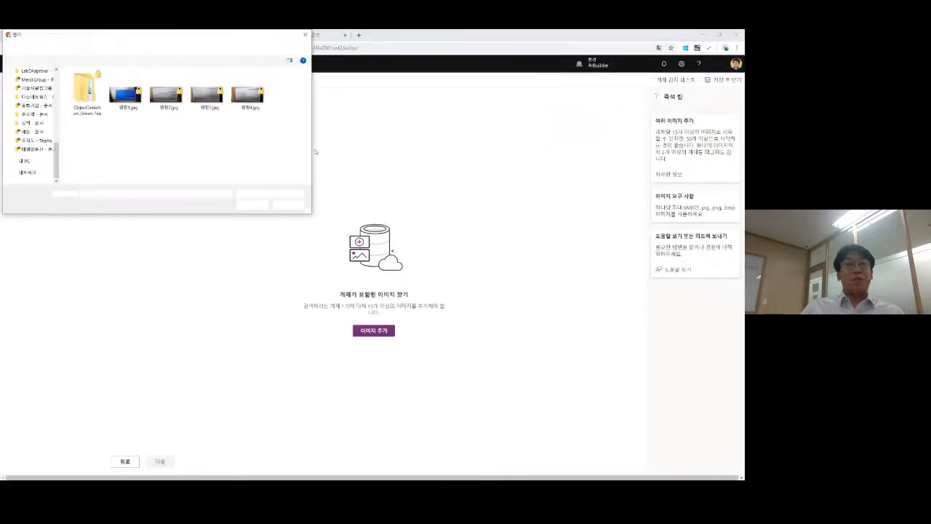
pyautogui.doubleClick(84, 102)
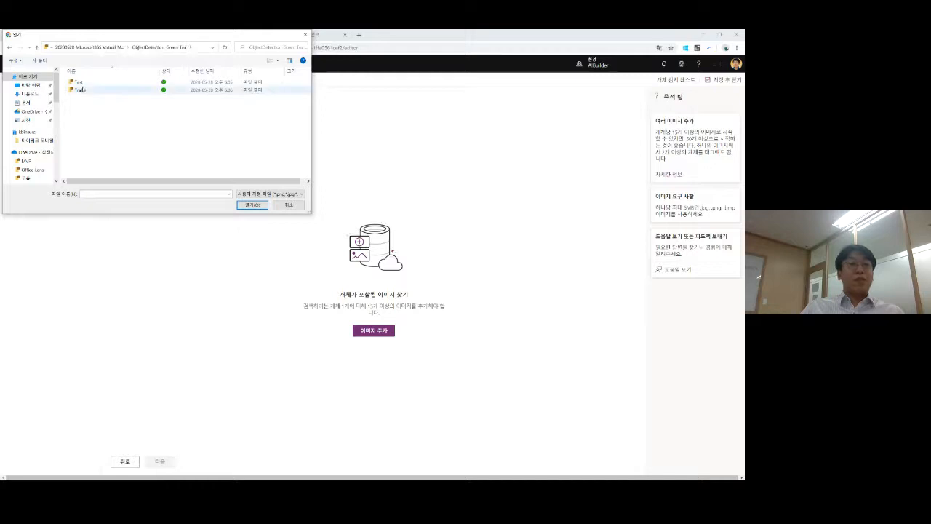
pyautogui.click(84, 93)
pyautogui.doubleClick(84, 94)
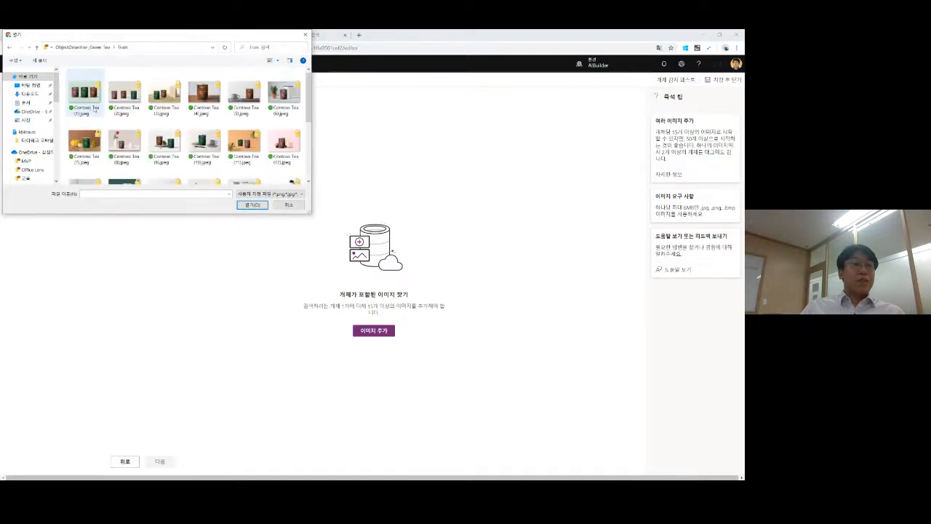
pyautogui.click(84, 93)
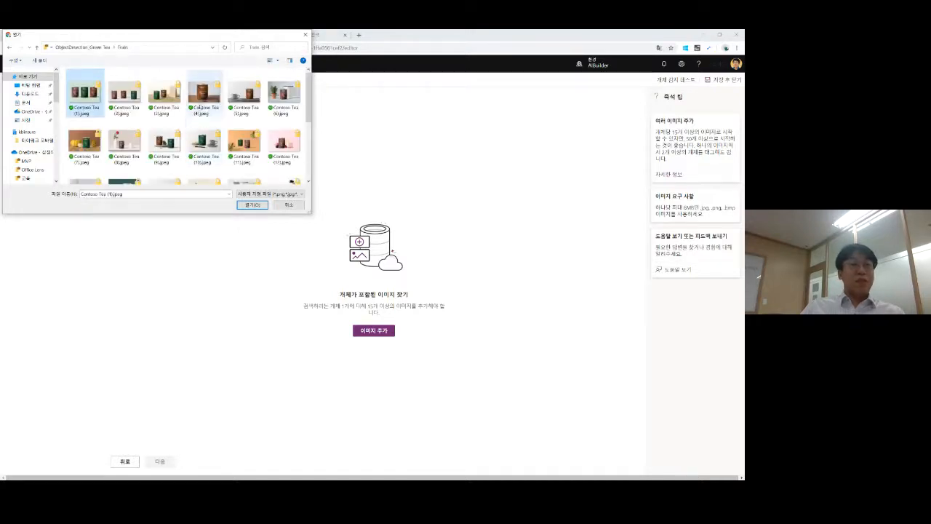
pyautogui.click(252, 206)
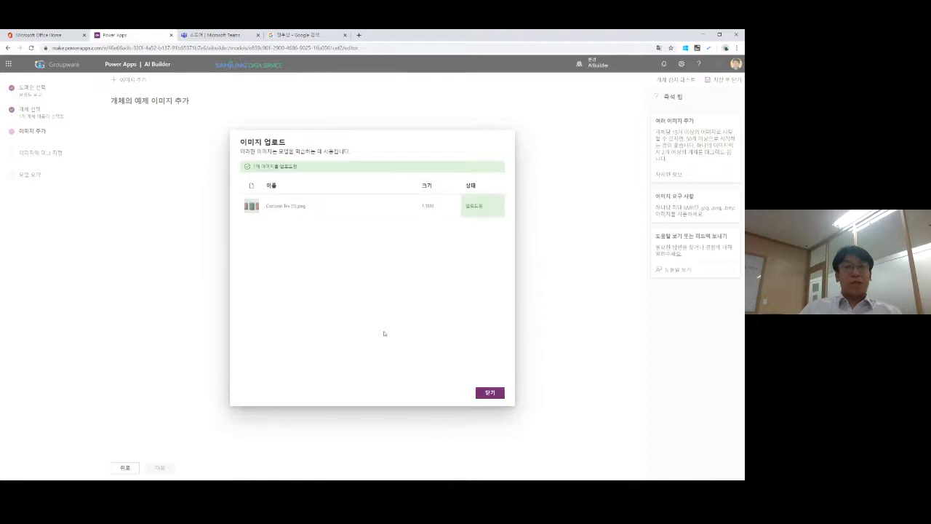
pyautogui.click(489, 393)
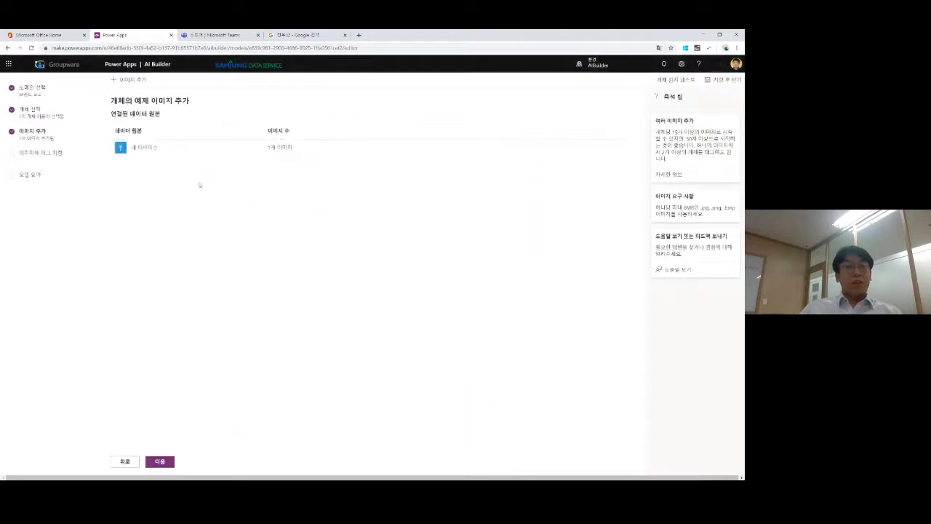
pyautogui.click(160, 462)
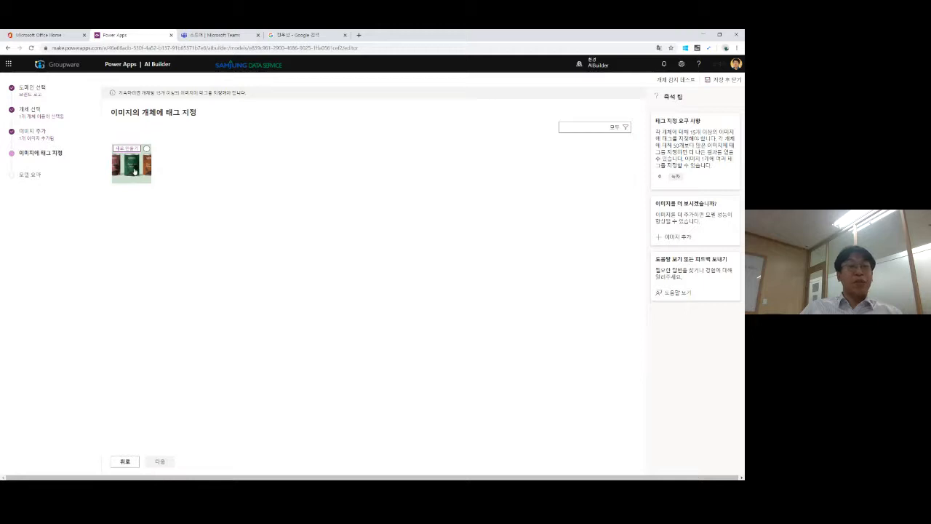
# - Tag the Mint, Cinnamon and Rose tea cans in the uploaded image as "녹차" and finish tagging
pyautogui.click(134, 171)
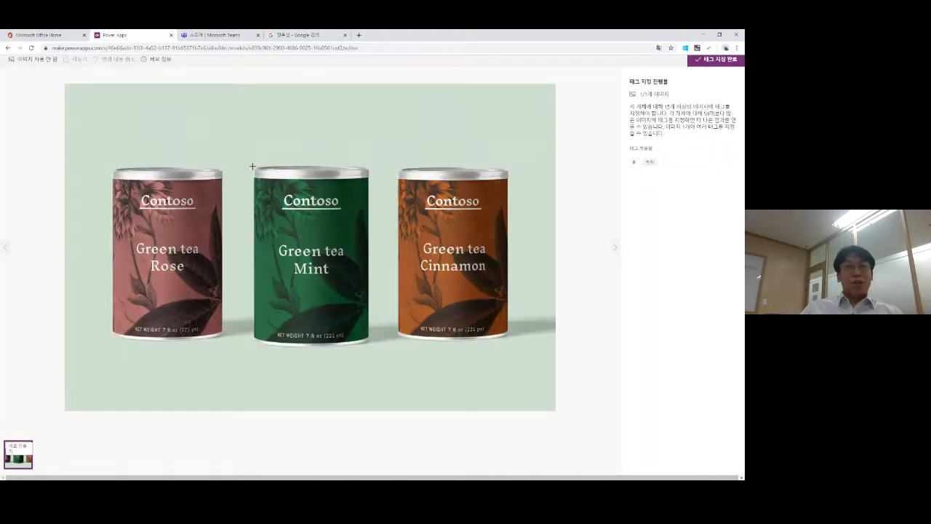
pyautogui.moveTo(252, 167); pyautogui.dragTo(371, 347)
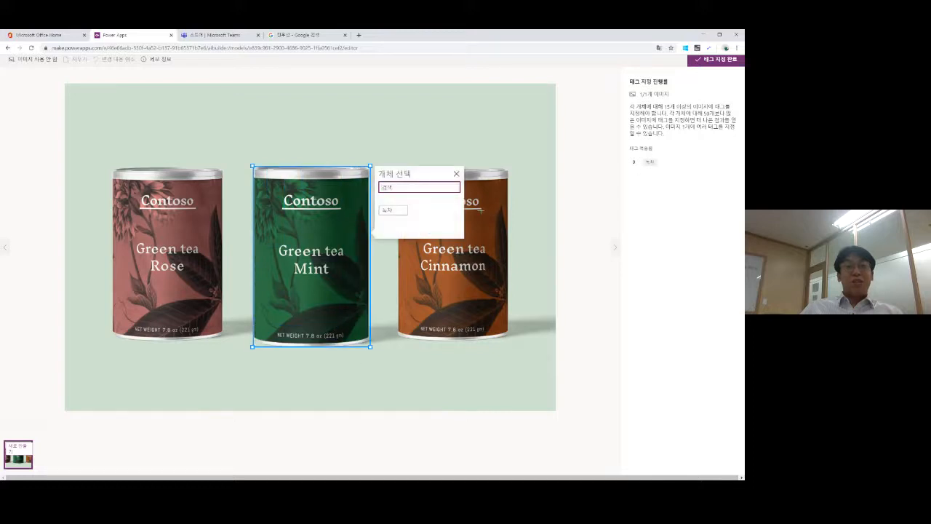
pyautogui.click(393, 209)
pyautogui.moveTo(418, 211); pyautogui.dragTo(510, 342)
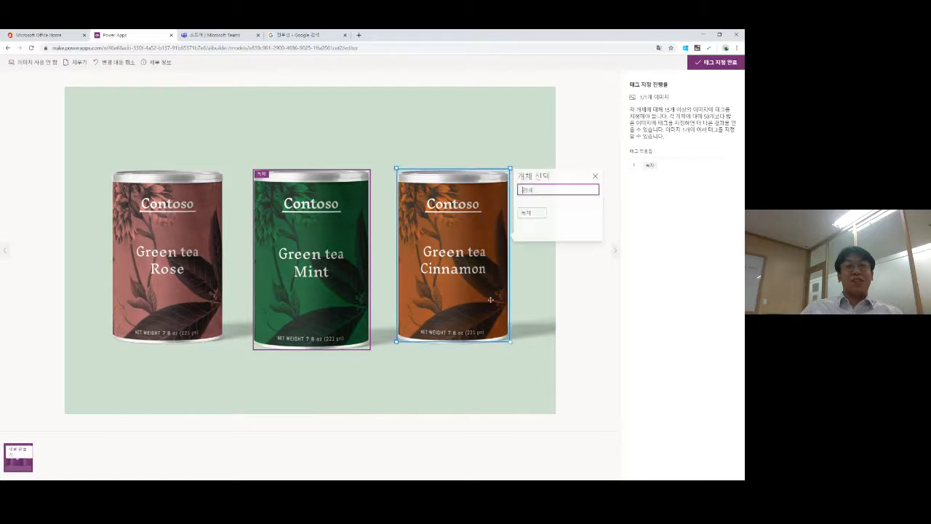
pyautogui.click(540, 212)
pyautogui.moveTo(111, 169); pyautogui.dragTo(224, 344)
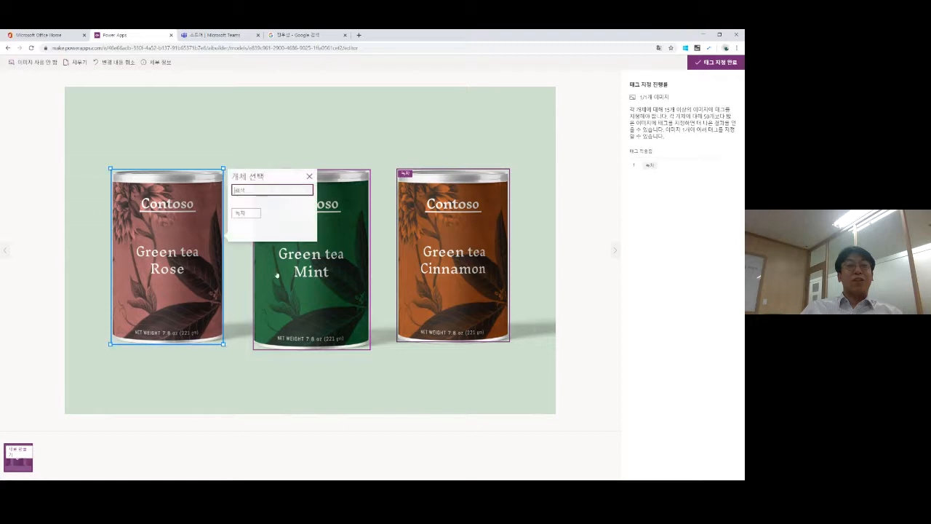
pyautogui.click(246, 215)
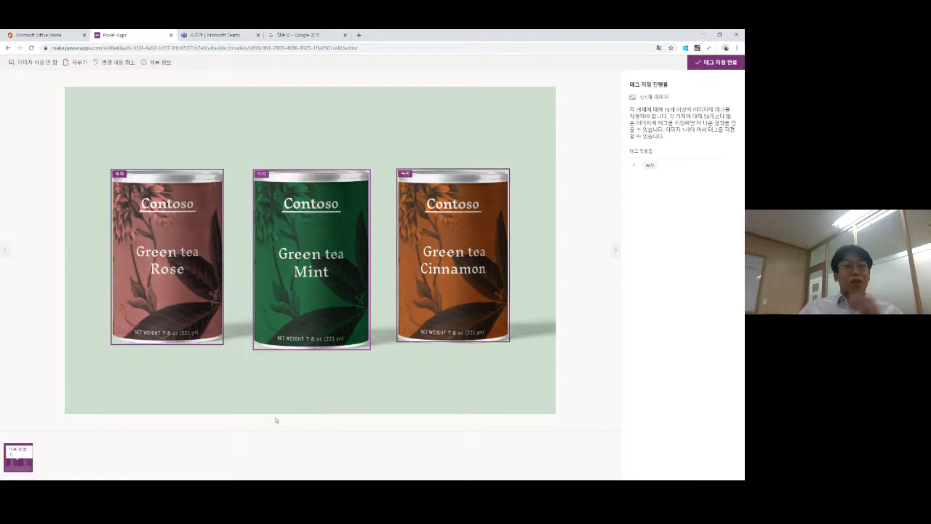
pyautogui.click(714, 63)
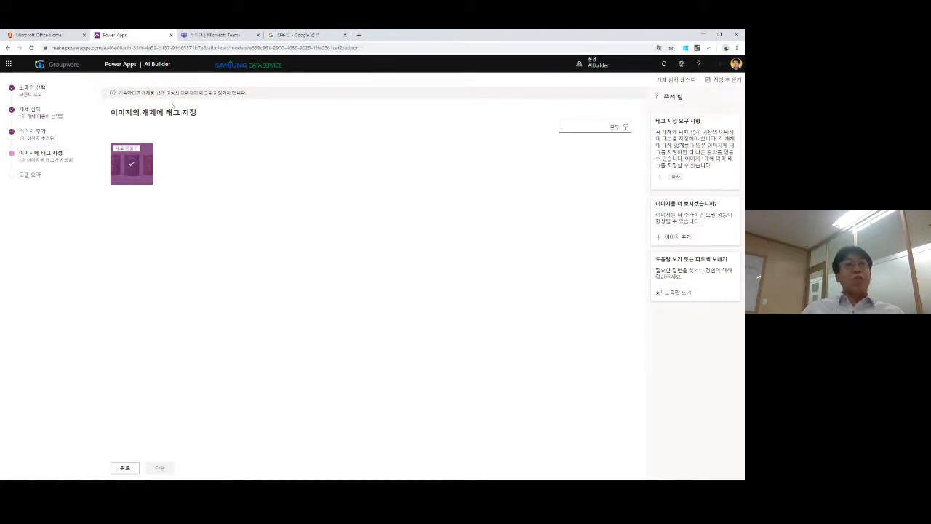
# - Reopen Power Apps from the Office home page, close the old model editor and open the trained "개체 감지" AI Builder model
pyautogui.click(56, 38)
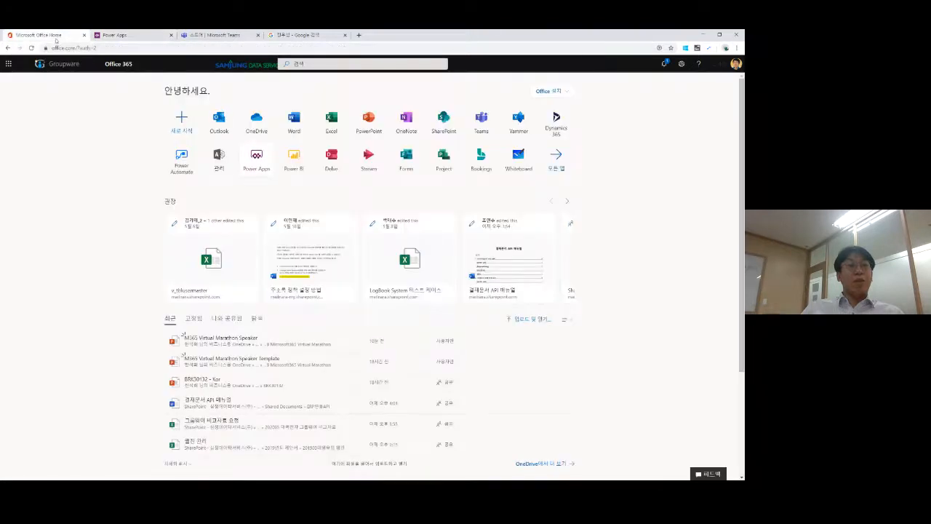
pyautogui.click(259, 161)
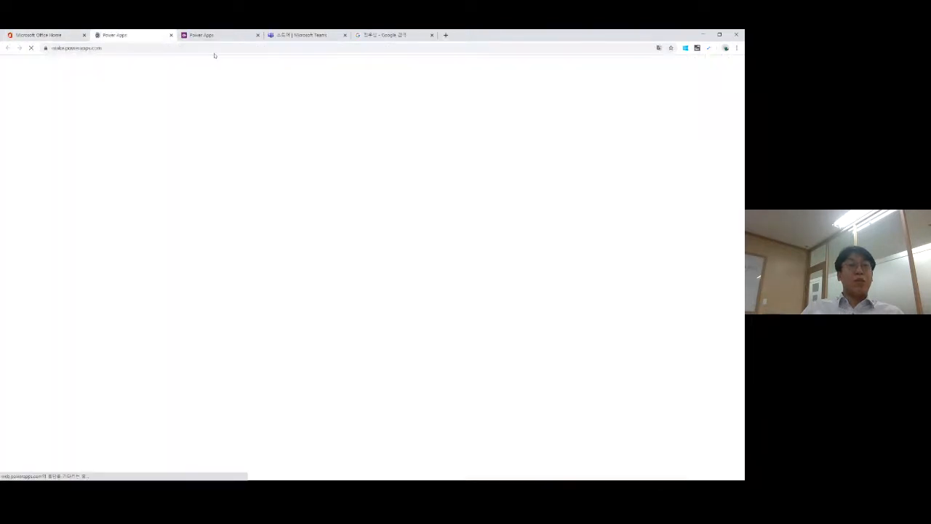
pyautogui.click(257, 35)
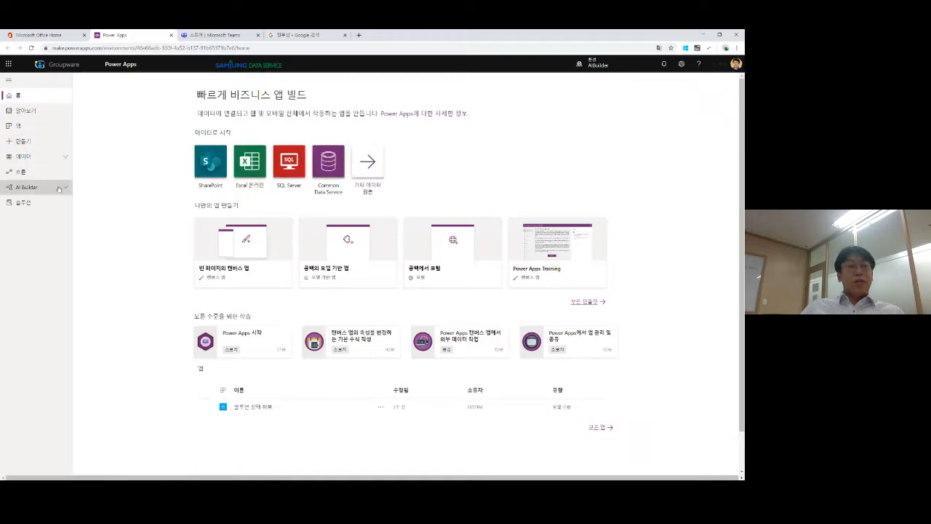
pyautogui.click(29, 187)
pyautogui.click(25, 219)
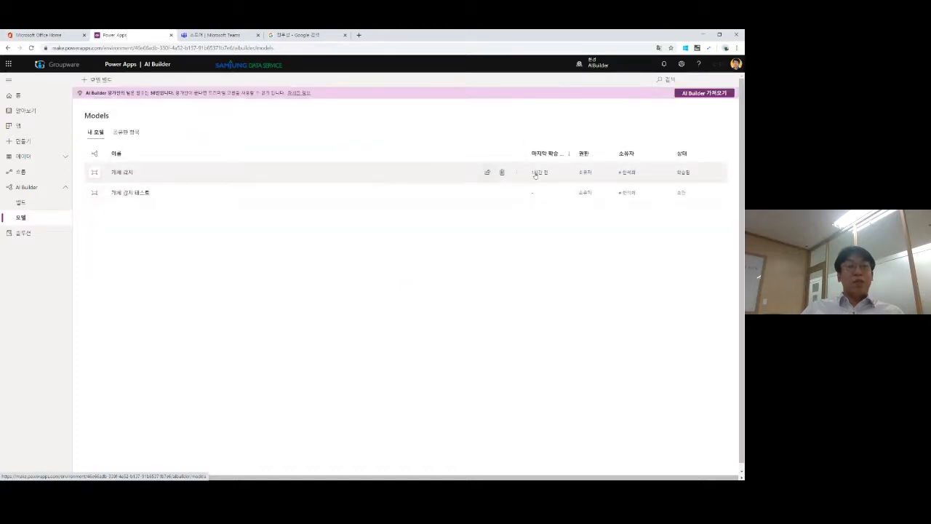
pyautogui.click(122, 174)
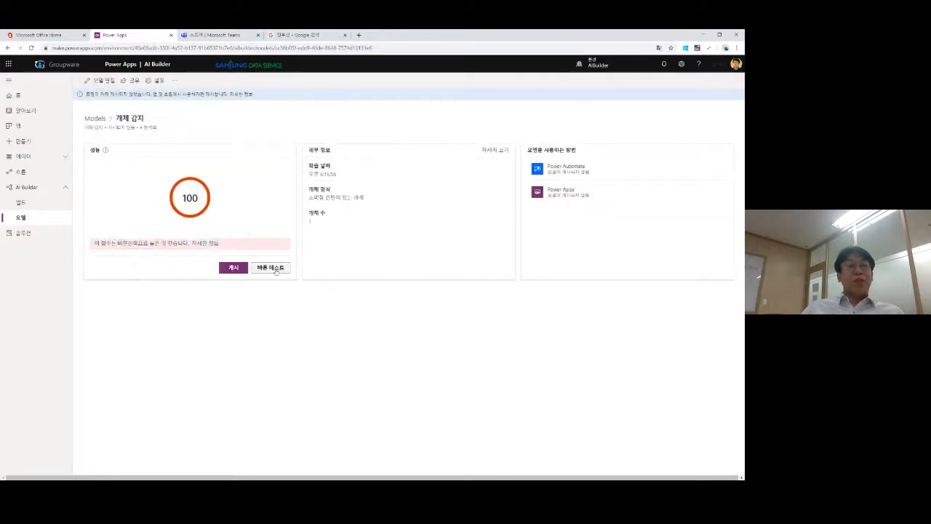
# - Run a quick test of the "개체 감지" model on "Contoso Tea (7).jpeg" from the Train folder and close the test
pyautogui.click(280, 268)
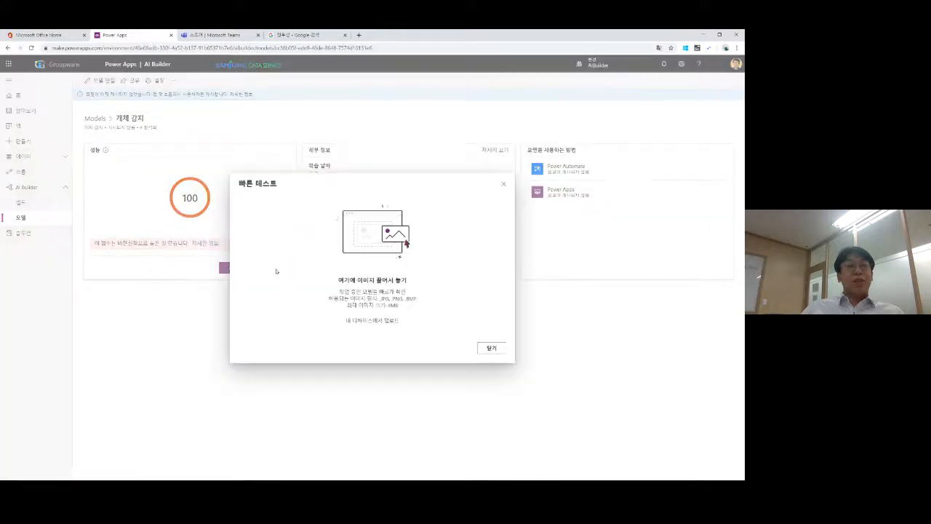
pyautogui.click(379, 320)
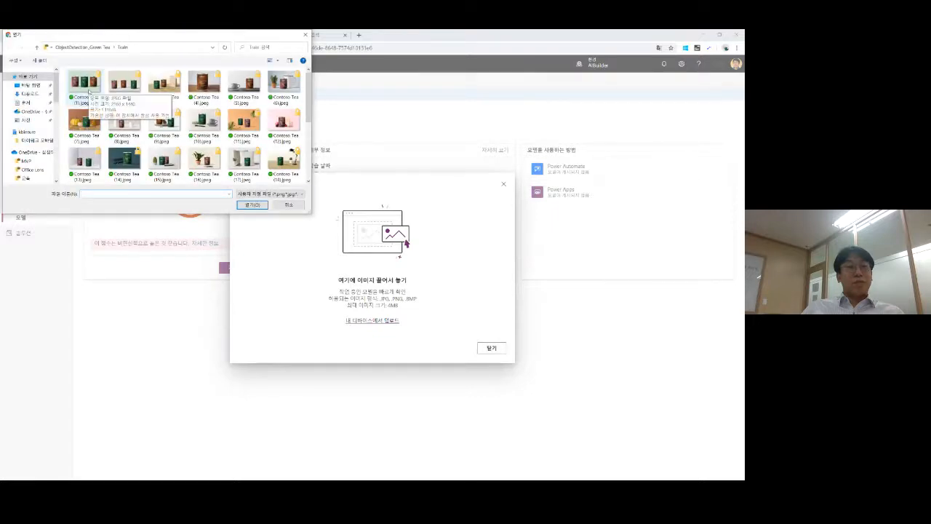
pyautogui.doubleClick(85, 125)
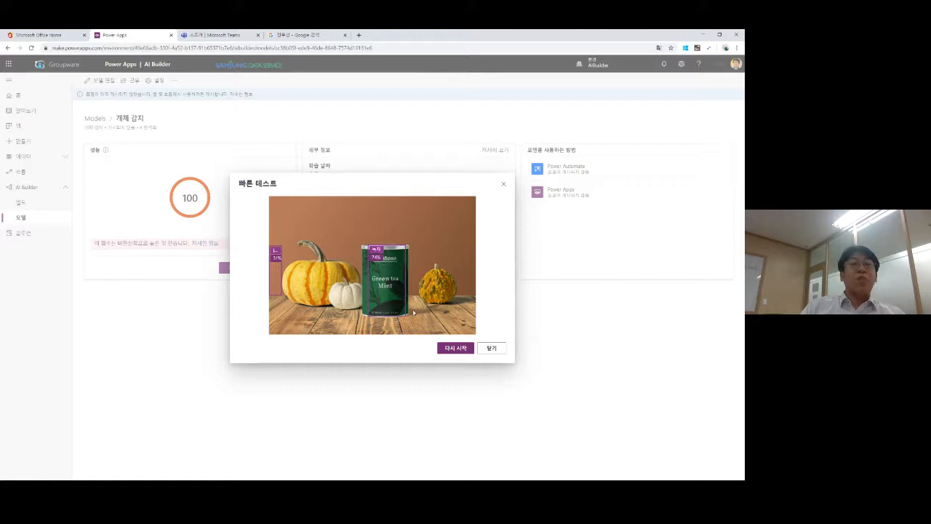
pyautogui.click(493, 349)
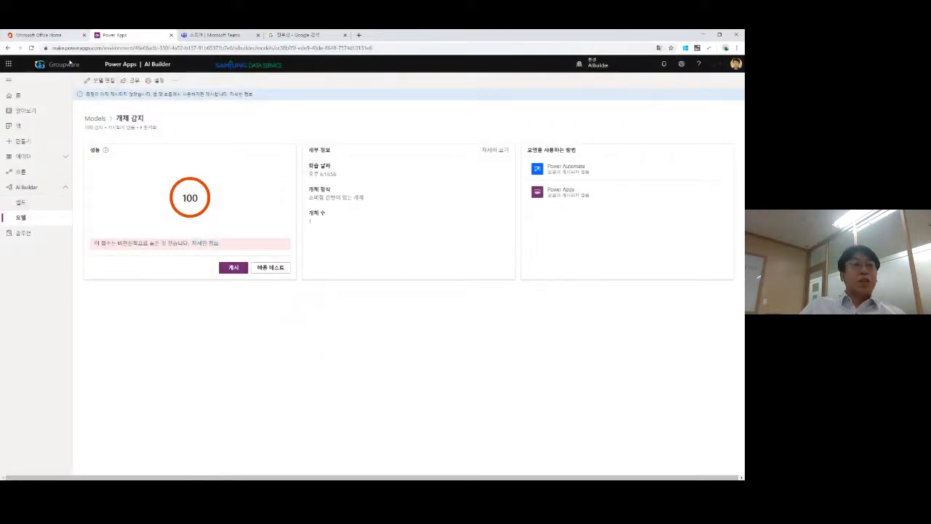
# - Look at the examples for the form processing (양식 처리) model in AI Builder without creating a model
pyautogui.click(26, 202)
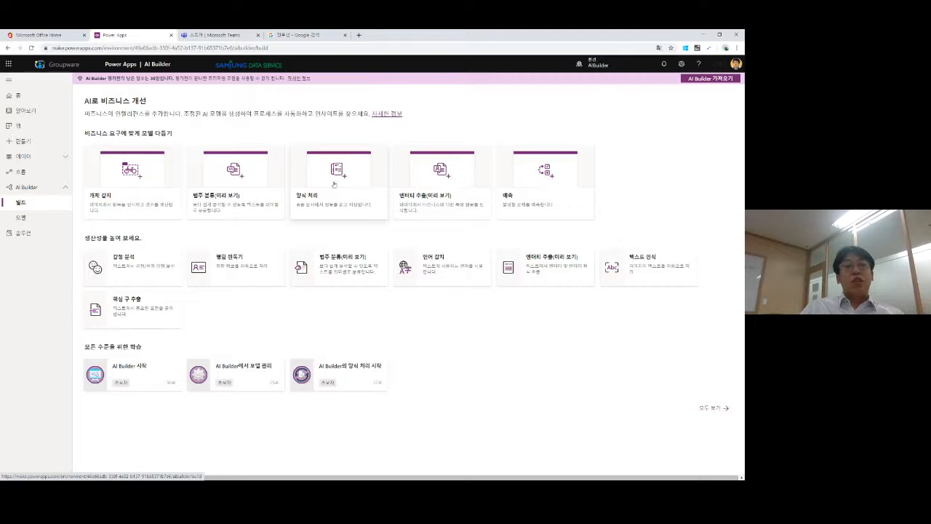
pyautogui.click(333, 178)
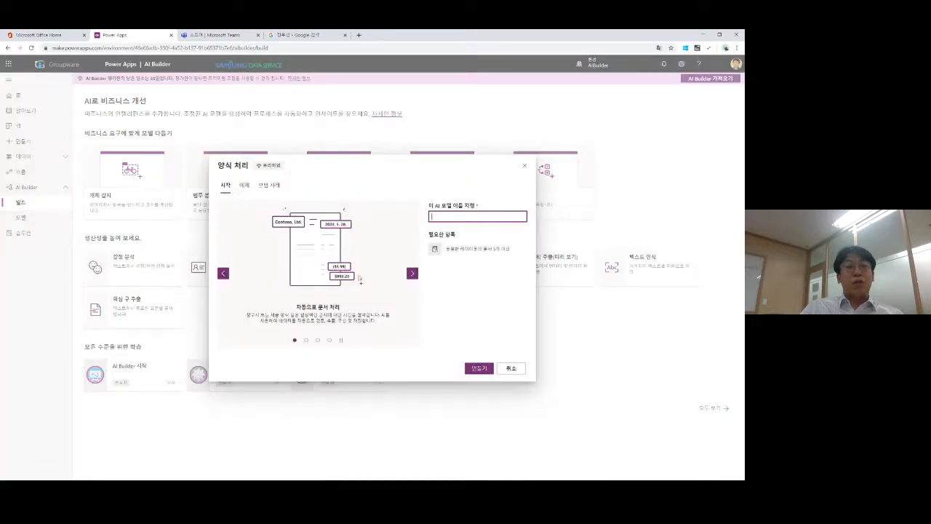
pyautogui.click(244, 185)
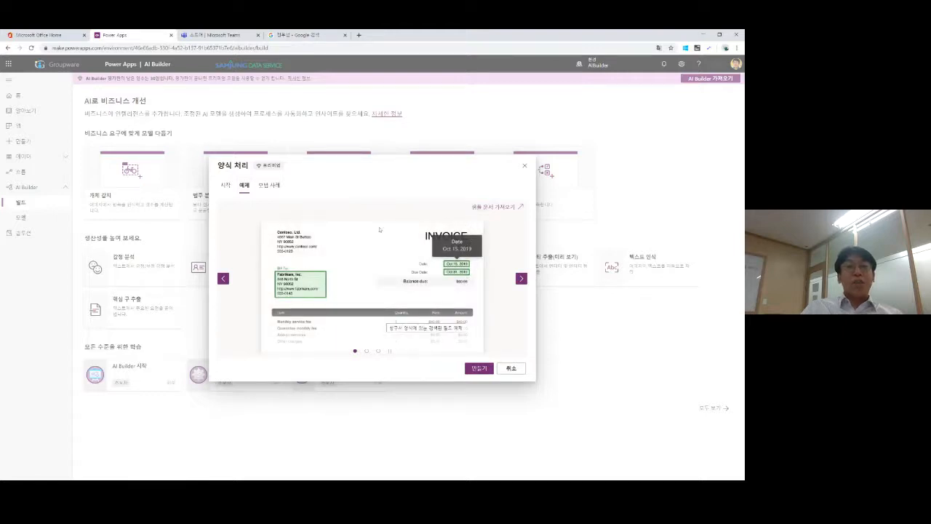
pyautogui.click(512, 368)
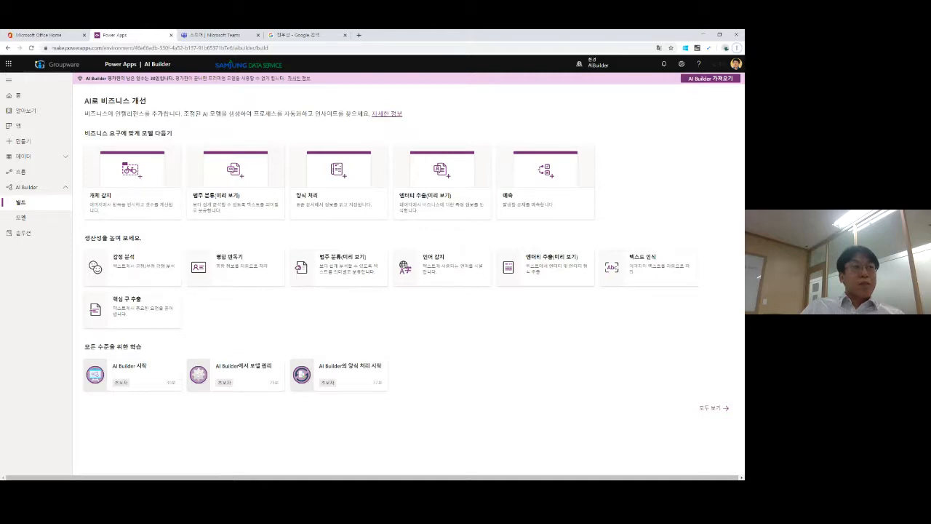
# - Switch to PowerPoint and present the AI Builder slide and the "Power Apps로 명함 리더기 만들기" slide
pyautogui.hotkey('alt', 'Tab')
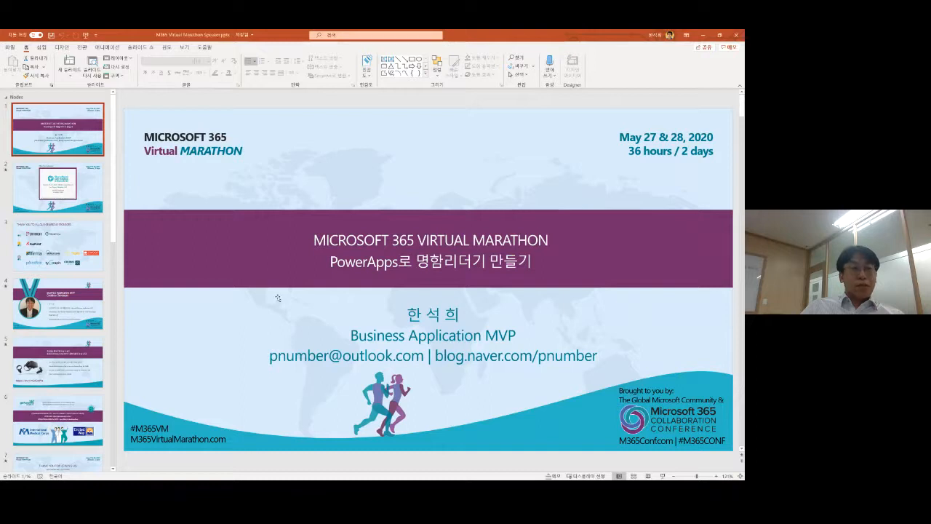
pyautogui.scroll(-4, 69, 331)
pyautogui.scroll(-5, 75, 343)
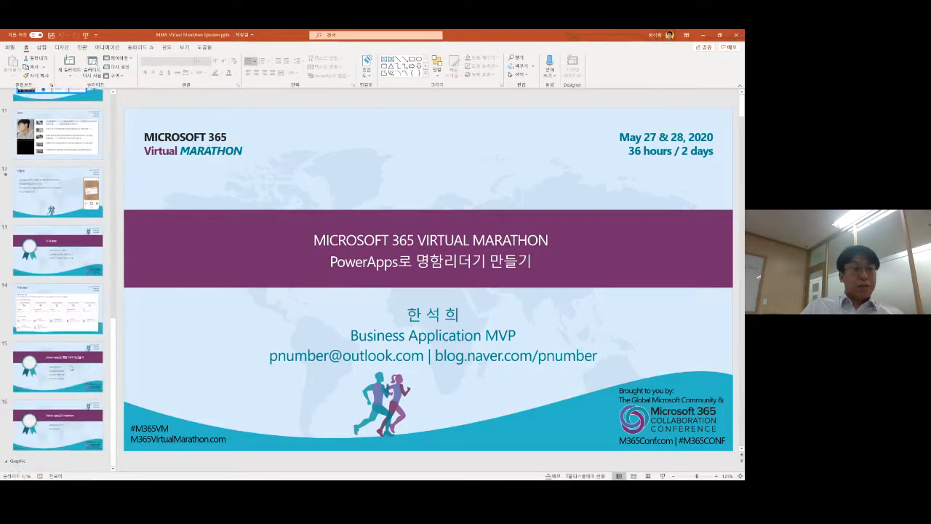
pyautogui.click(70, 371)
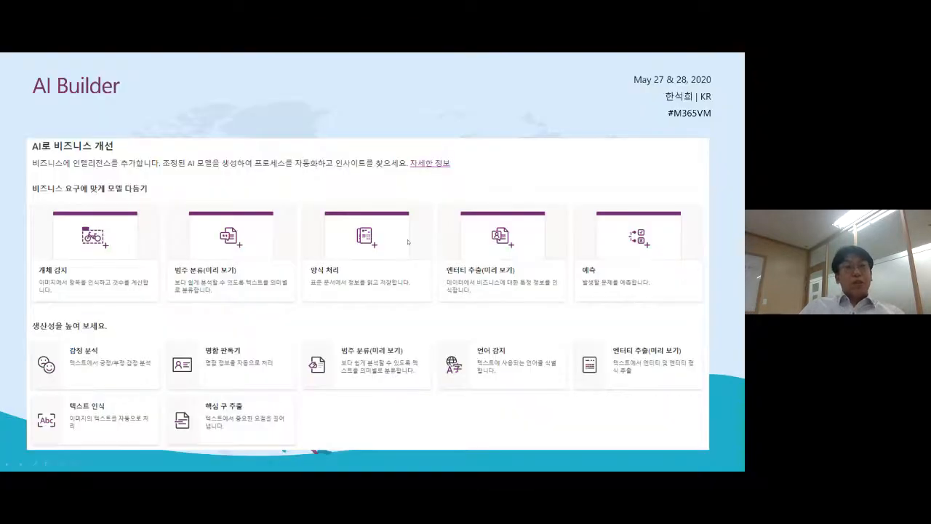
pyautogui.press('Right')
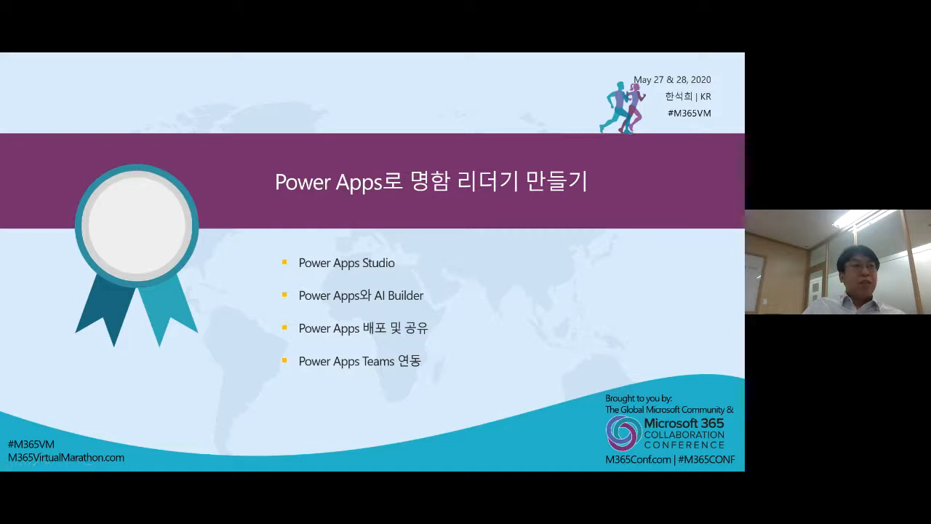
# - Switch back to Power Apps and create a new blank canvas app with the phone layout
pyautogui.hotkey('alt', 'Tab')
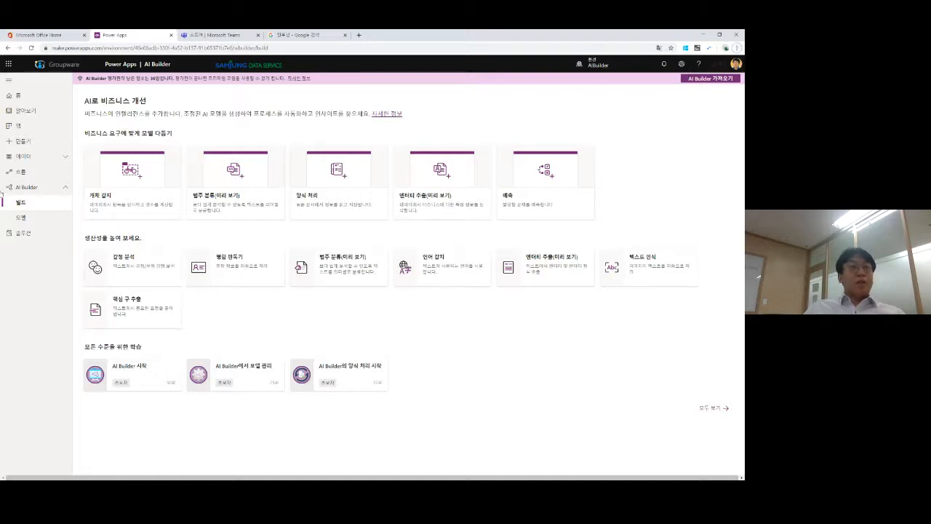
pyautogui.click(25, 34)
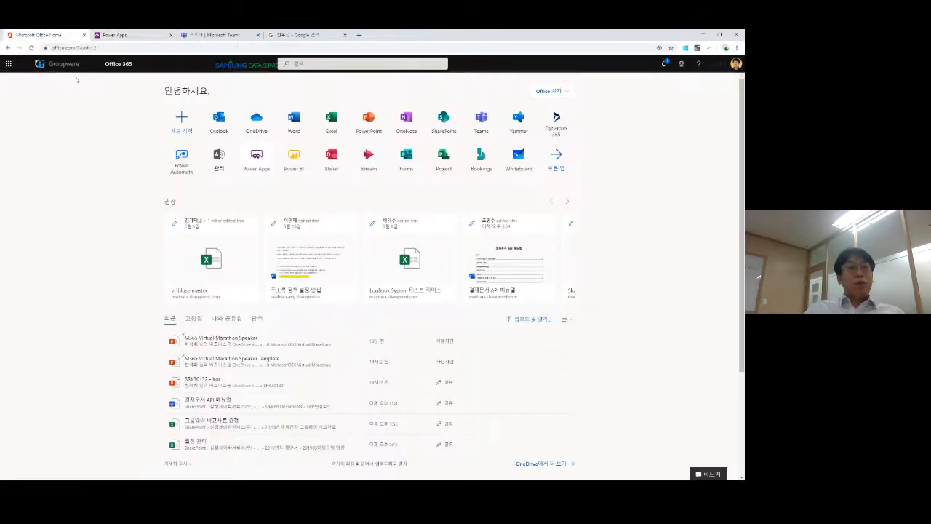
pyautogui.click(139, 38)
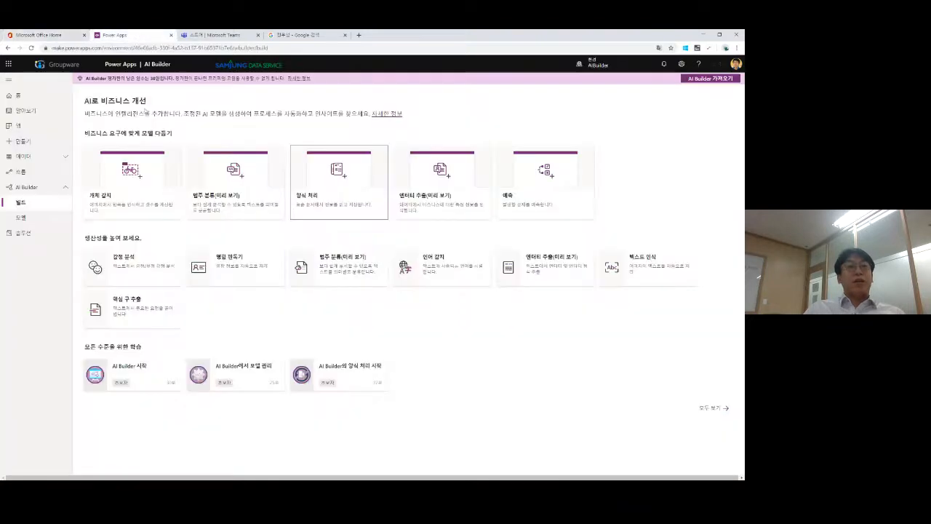
pyautogui.click(20, 126)
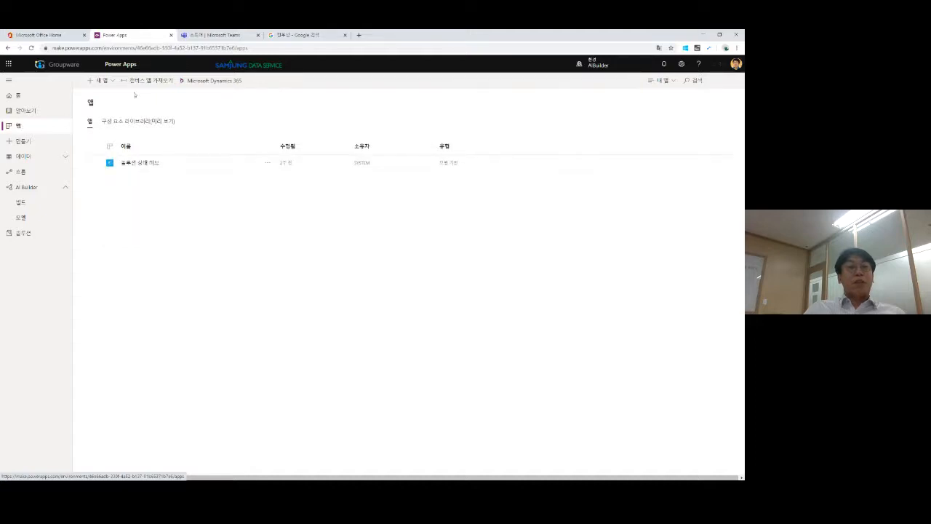
pyautogui.click(111, 82)
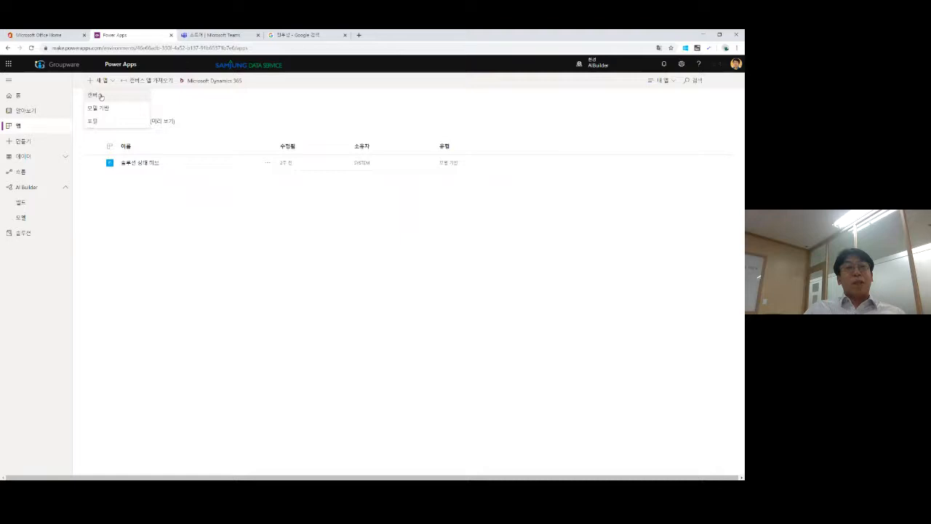
pyautogui.click(101, 96)
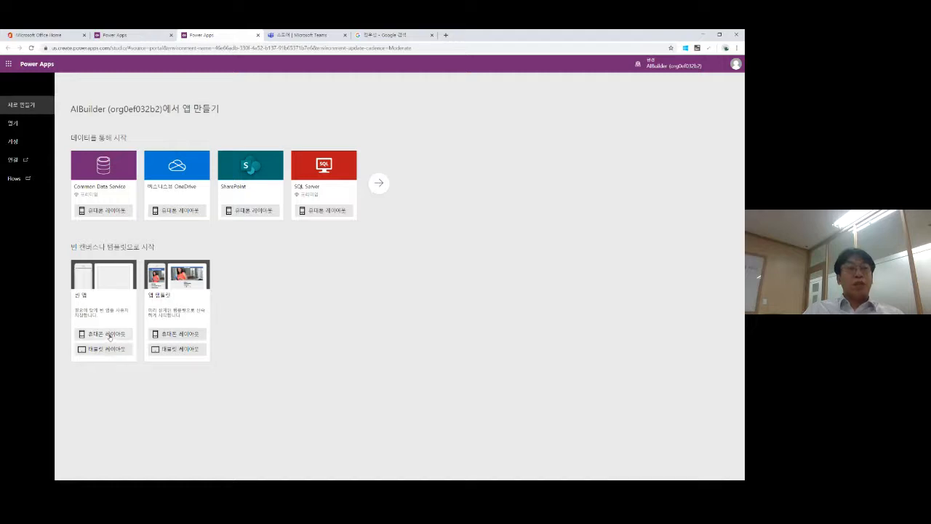
pyautogui.click(109, 336)
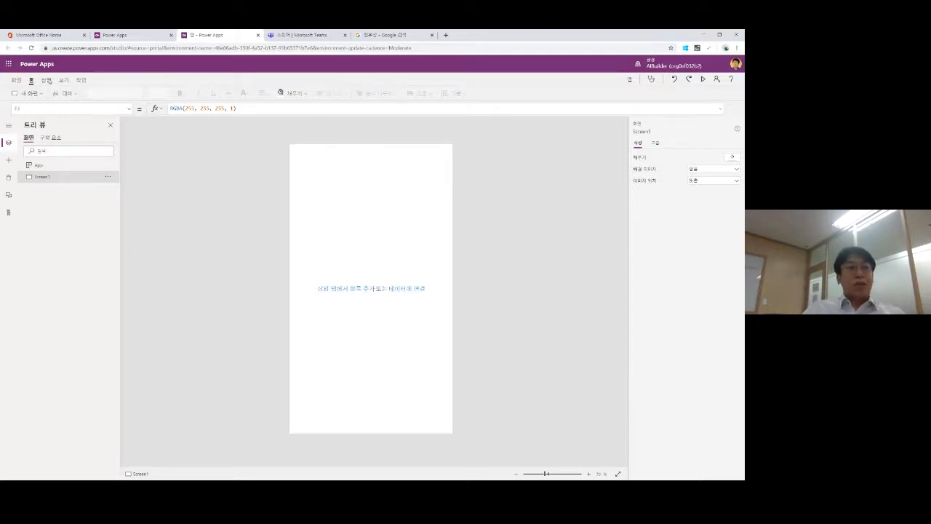
# - Insert the AI Builder business card reader on Screen1 and resize it to span the full screen width along the upper edge
pyautogui.click(46, 80)
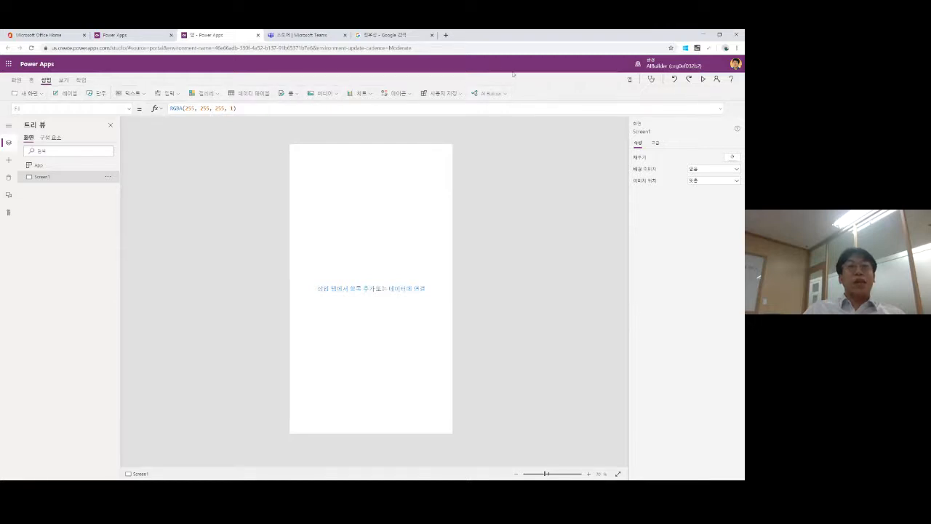
pyautogui.click(495, 94)
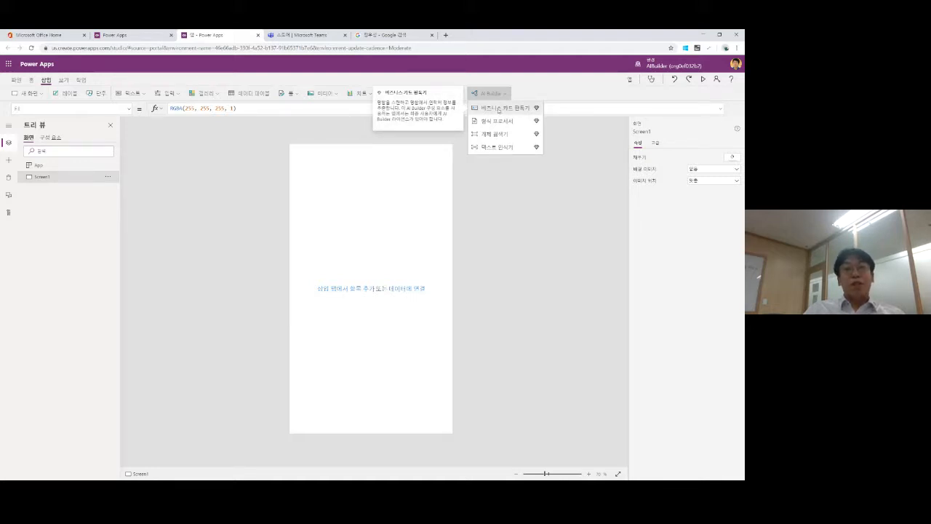
pyautogui.click(498, 109)
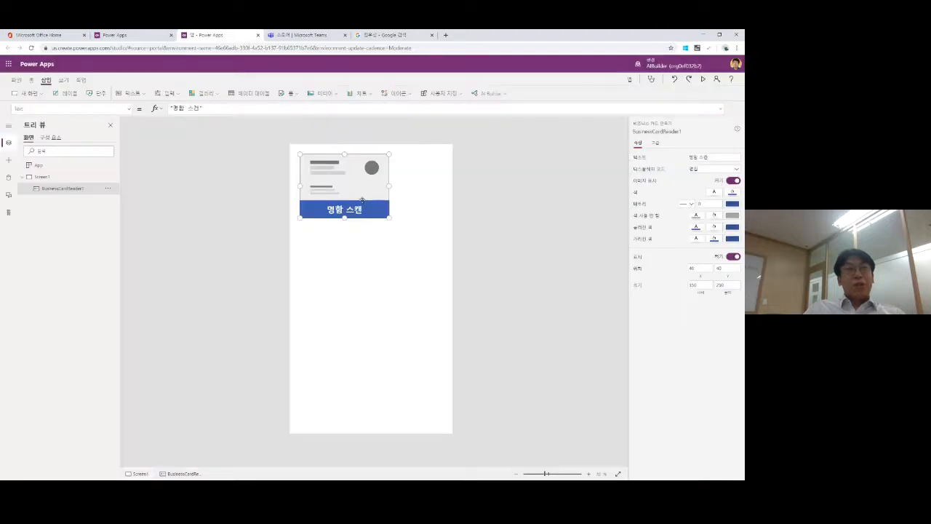
pyautogui.moveTo(345, 210); pyautogui.dragTo(459, 258)
pyautogui.click(480, 263)
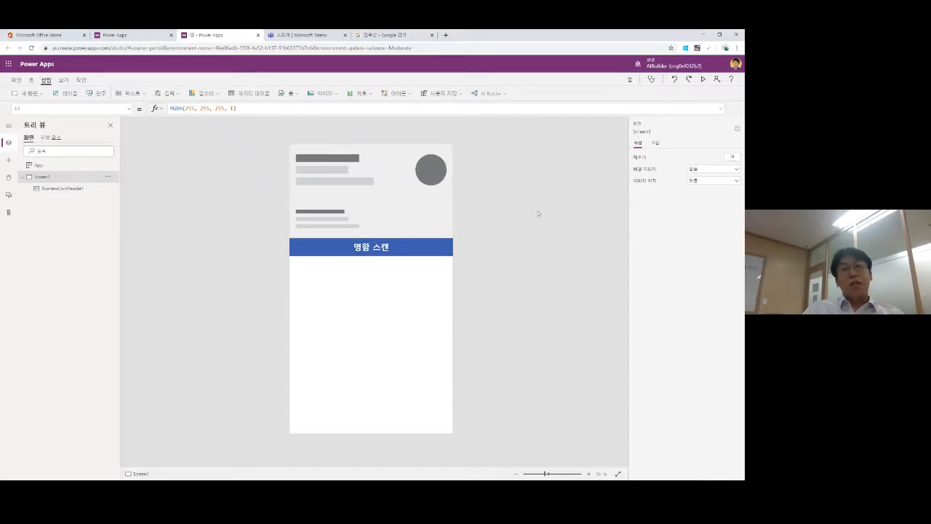
# - Preview the app and scan the business card image "명함1.jpg" from the Microsoft365 Virtual Marathon folder
pyautogui.click(704, 81)
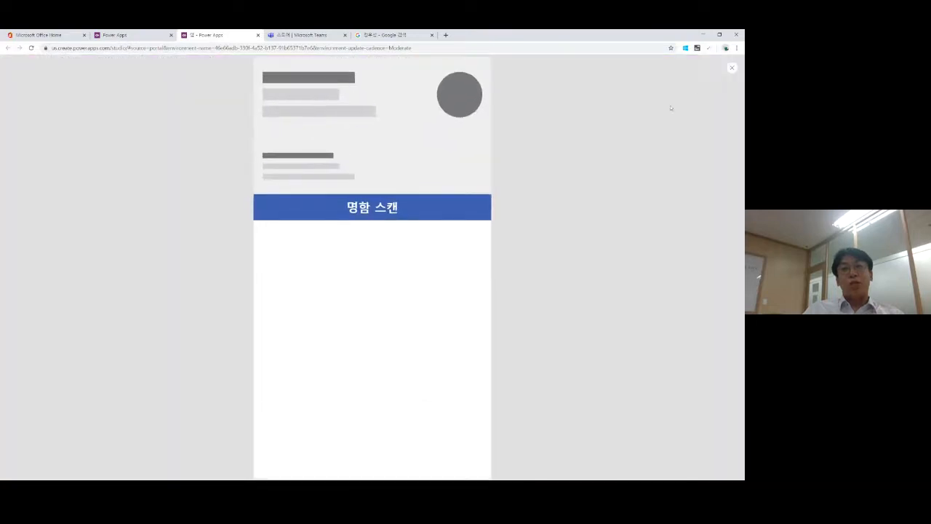
pyautogui.click(381, 210)
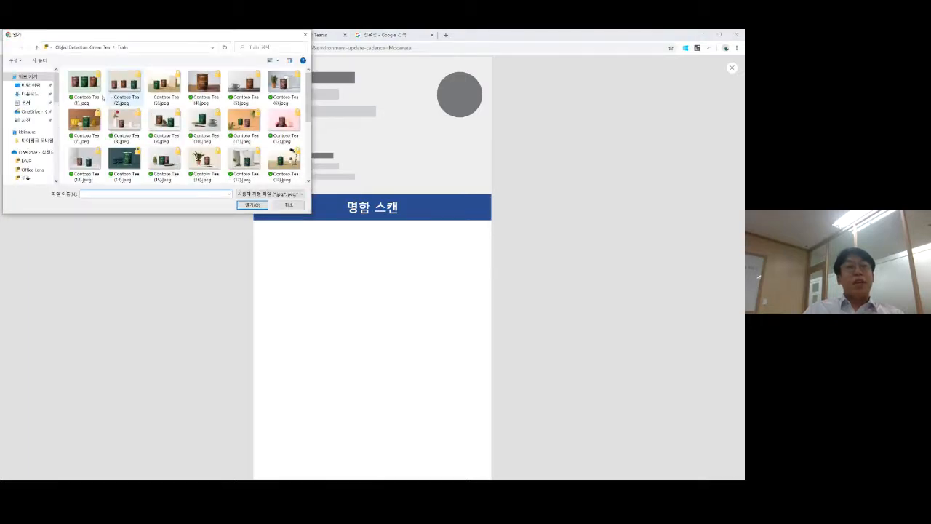
pyautogui.click(97, 48)
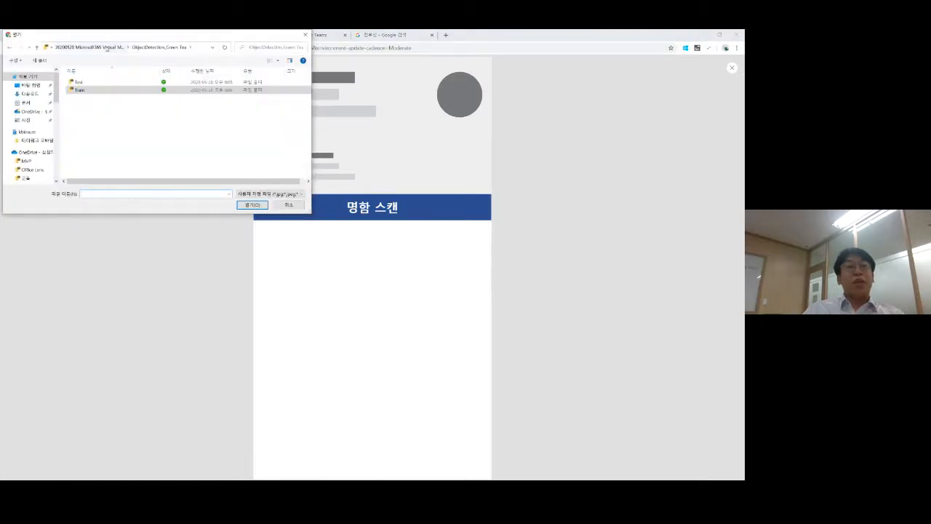
pyautogui.click(107, 48)
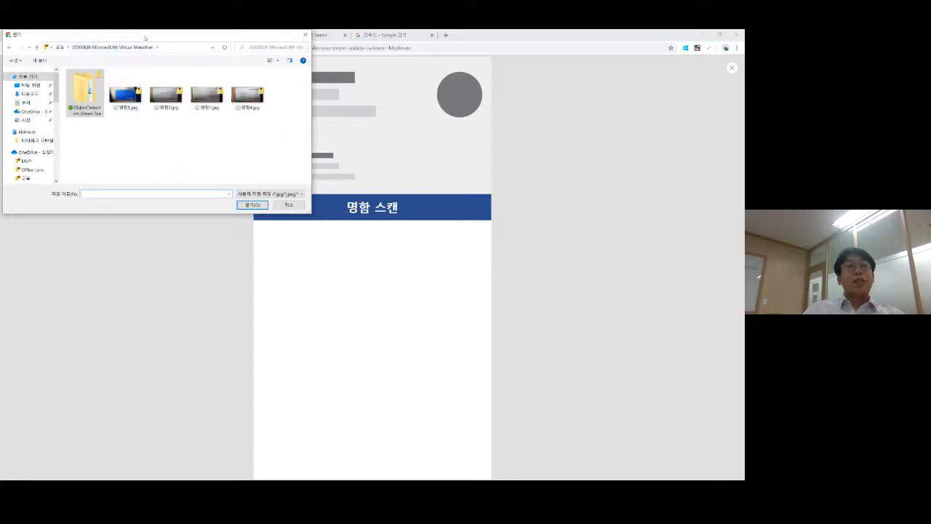
pyautogui.moveTo(145, 36); pyautogui.dragTo(143, 54)
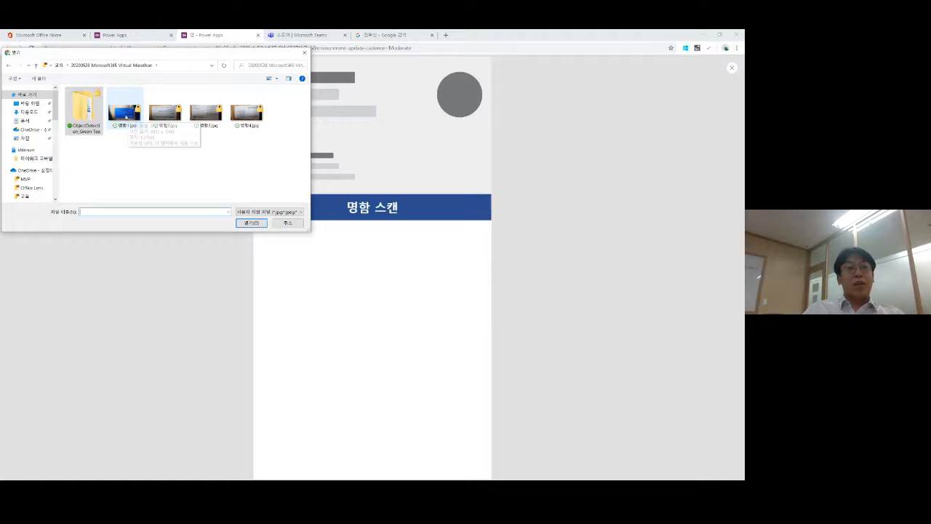
pyautogui.click(126, 117)
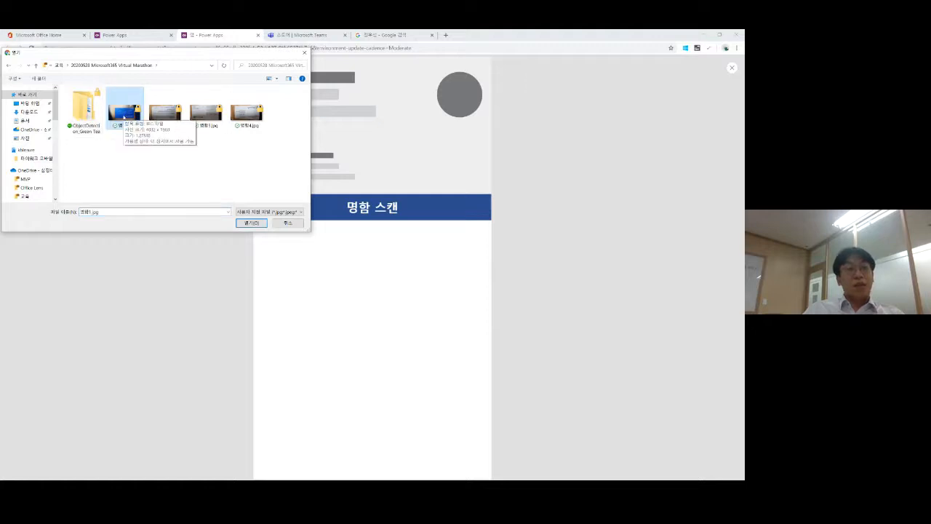
pyautogui.doubleClick(125, 115)
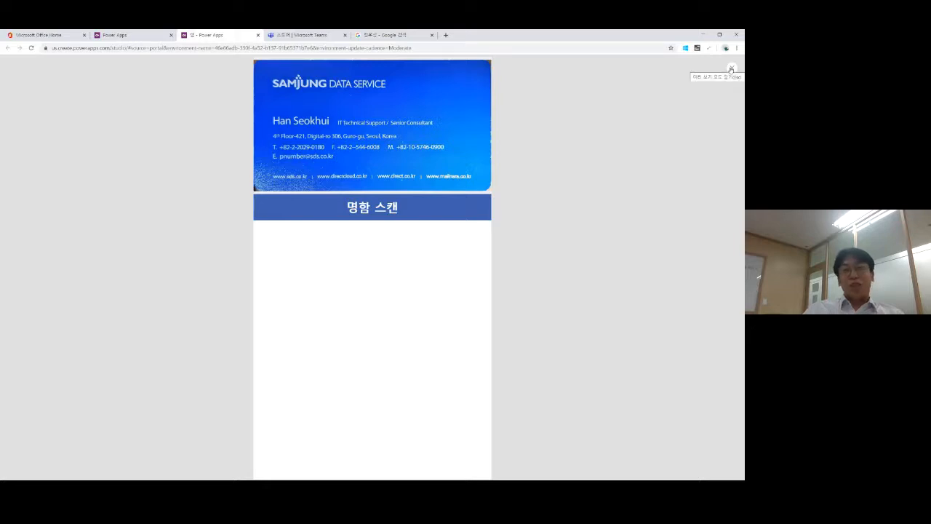
# - Leave the app preview, add a label reading "회사:" just below the business card reader, and narrow it to fit its text
pyautogui.click(731, 69)
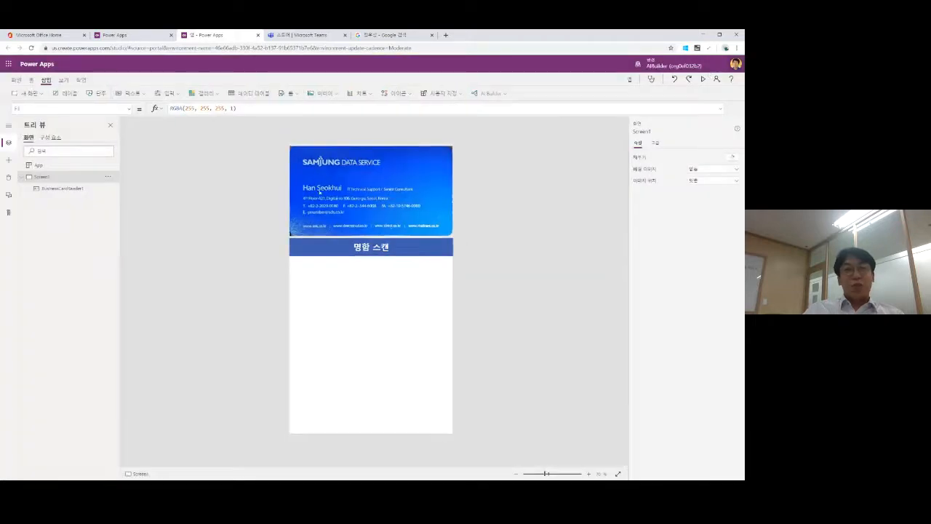
pyautogui.click(70, 95)
pyautogui.moveTo(318, 161); pyautogui.dragTo(314, 275)
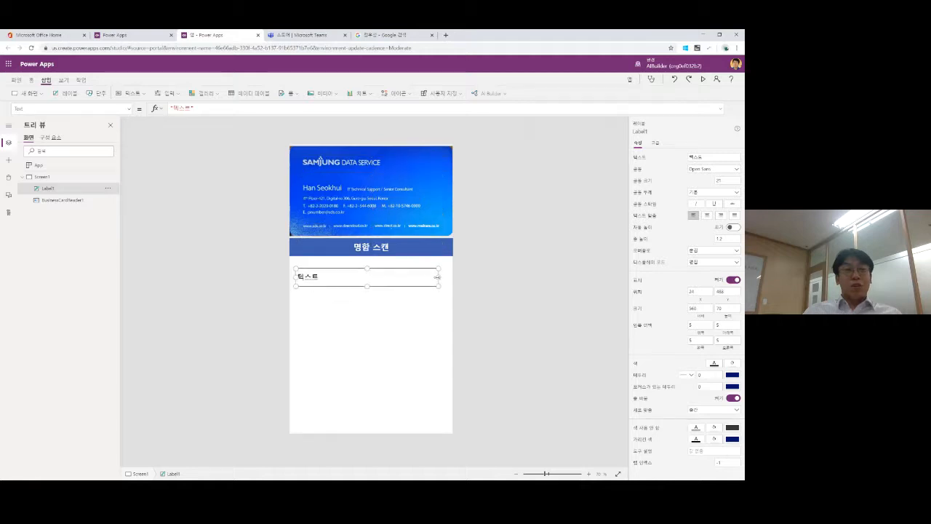
pyautogui.moveTo(437, 277); pyautogui.dragTo(340, 279)
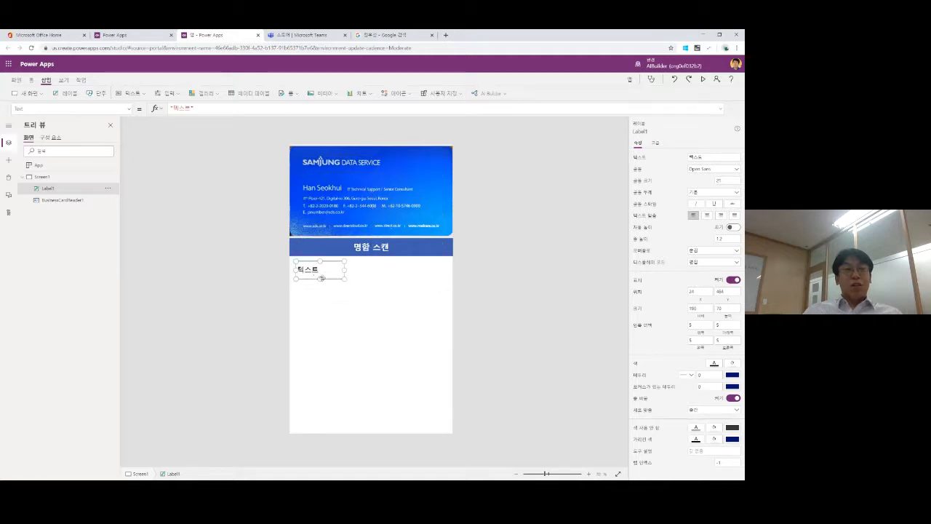
pyautogui.doubleClick(317, 273)
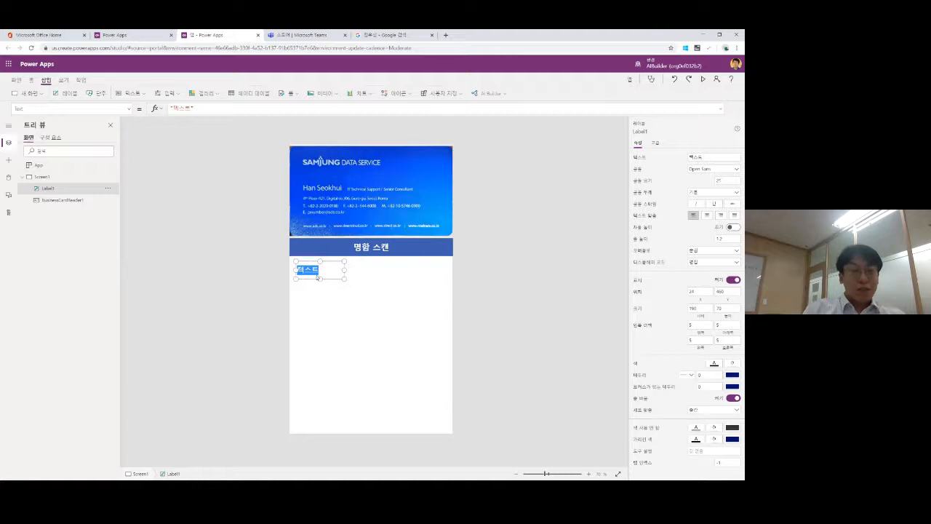
pyautogui.write('회사')
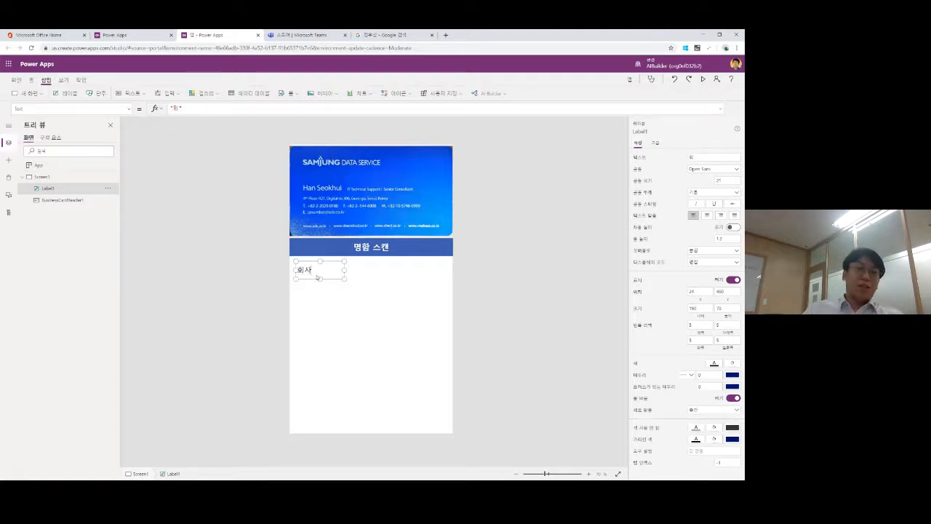
pyautogui.write(':')
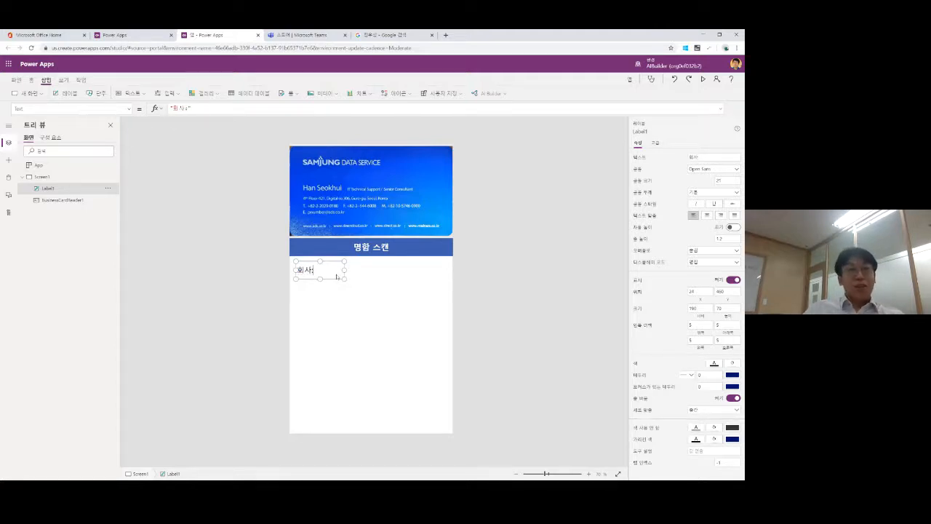
pyautogui.moveTo(344, 270); pyautogui.dragTo(325, 269)
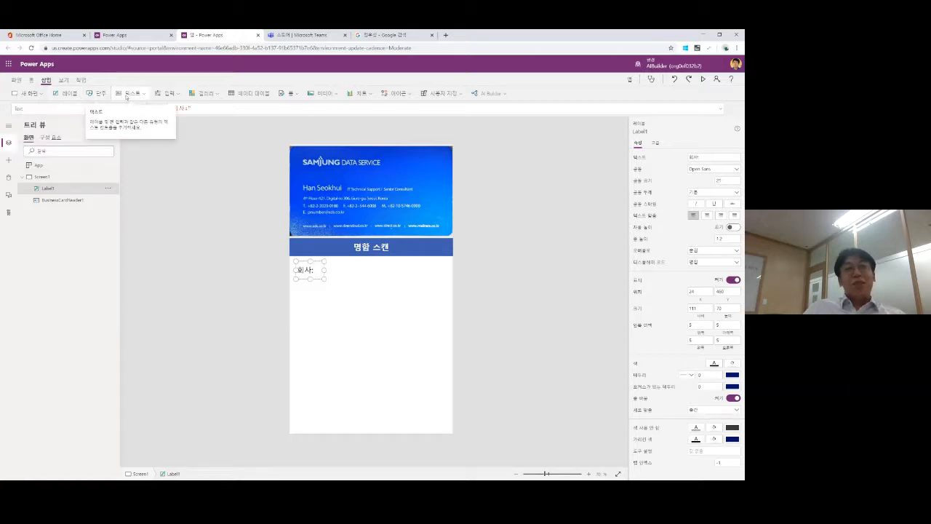
# - Insert a text input beside the "회사:" label and size it to fill the rest of the row
pyautogui.click(137, 96)
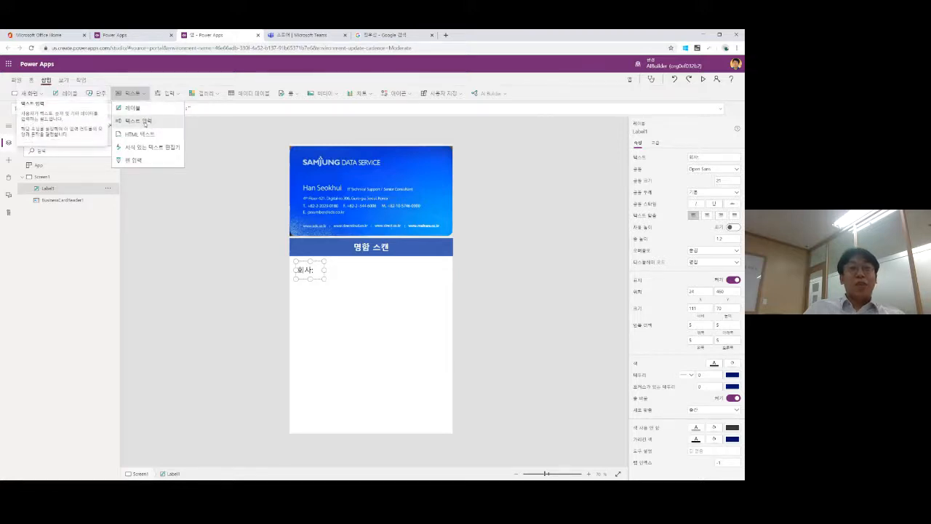
pyautogui.click(144, 121)
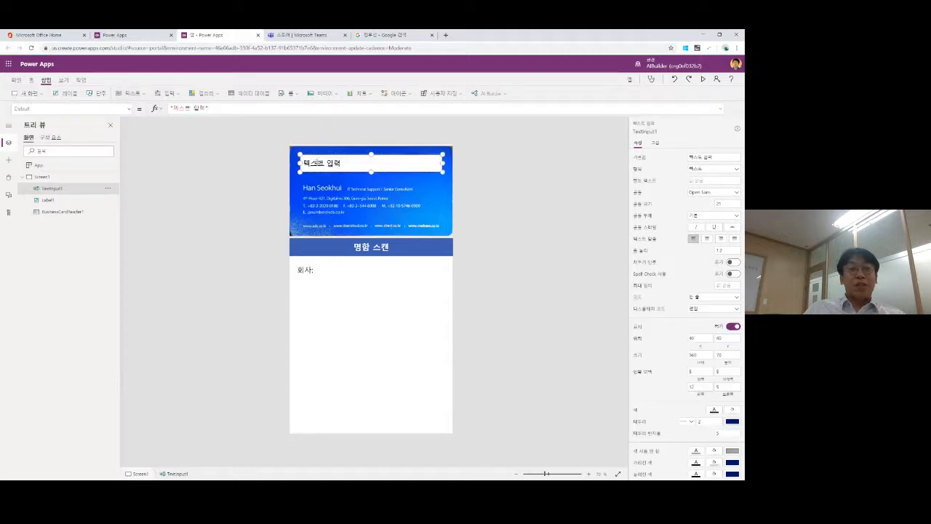
pyautogui.moveTo(299, 163); pyautogui.dragTo(449, 273)
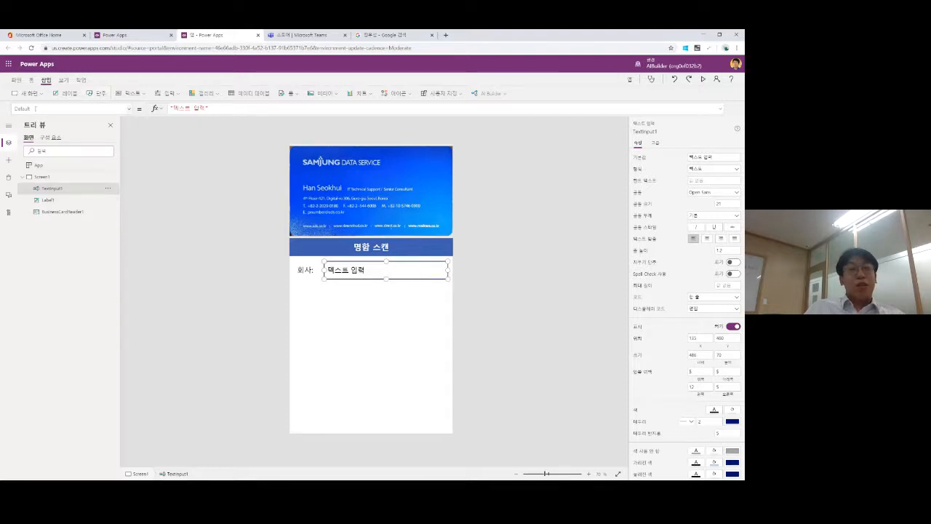
# - Clear the placeholder text from the Default property of the text input beside "회사:"
pyautogui.click(130, 108)
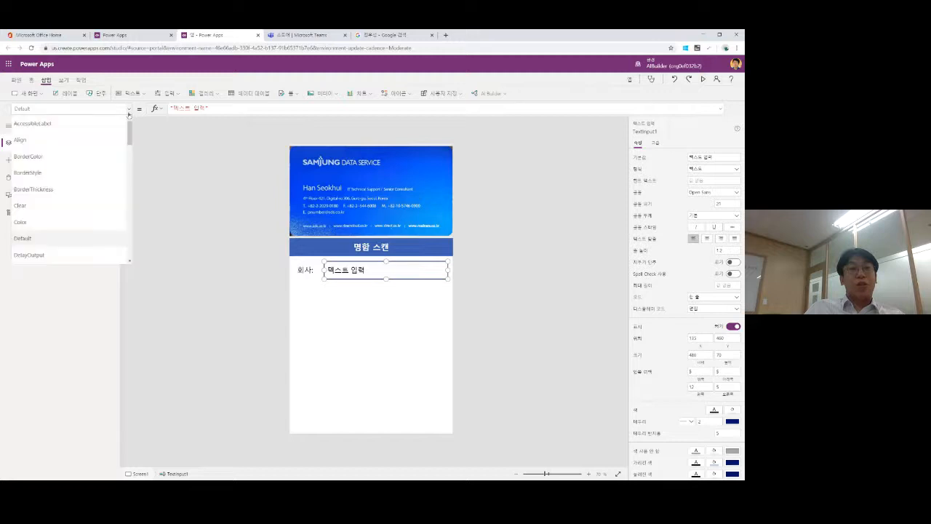
pyautogui.click(38, 109)
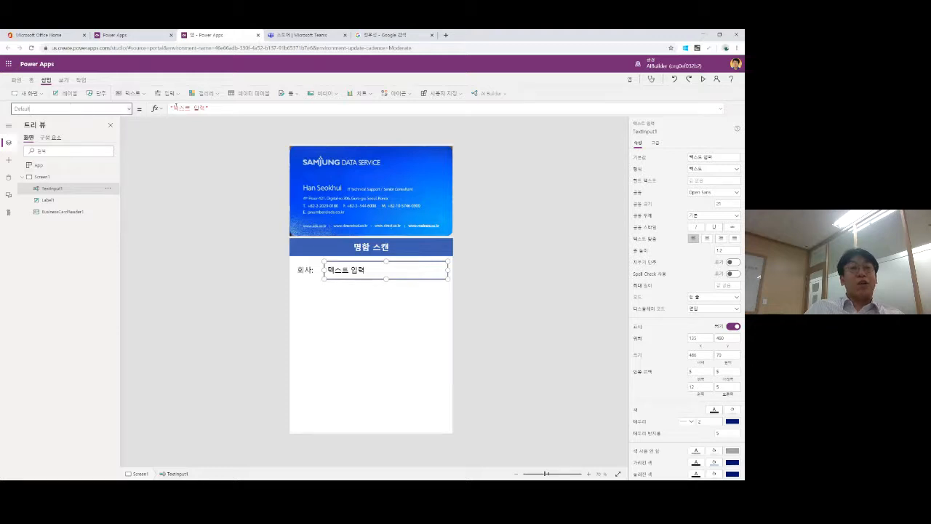
pyautogui.moveTo(172, 109); pyautogui.dragTo(206, 109)
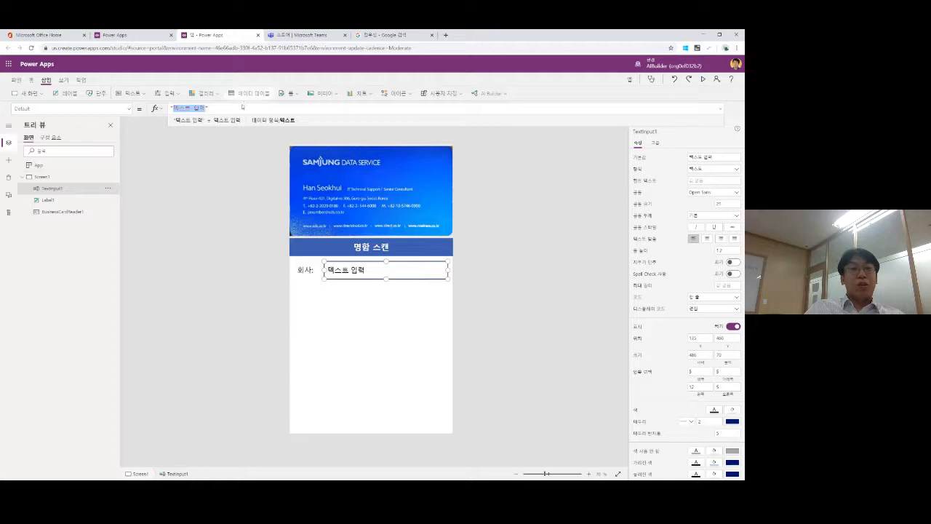
pyautogui.moveTo(242, 108); pyautogui.dragTo(155, 108)
pyautogui.press('BackSpace')
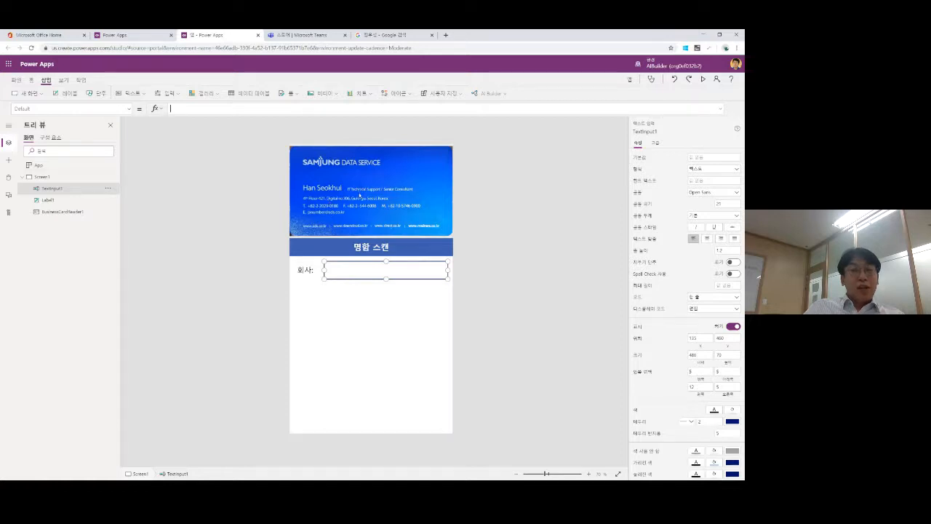
# - Set the Default property of the "회사:" text input to BusinessCardReader1.CompanyName, copying the control name from the business card reader
pyautogui.click(321, 184)
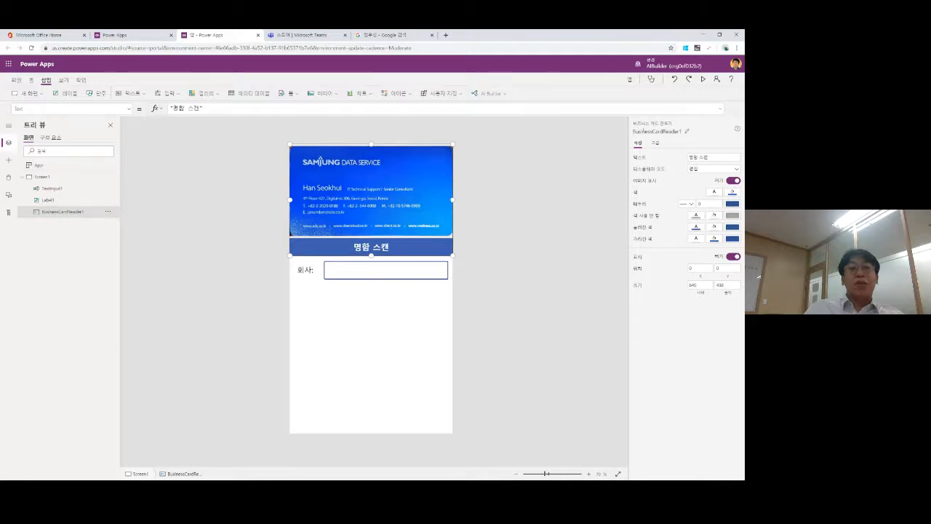
pyautogui.click(645, 131)
pyautogui.hotkey('ctrl', 'c')
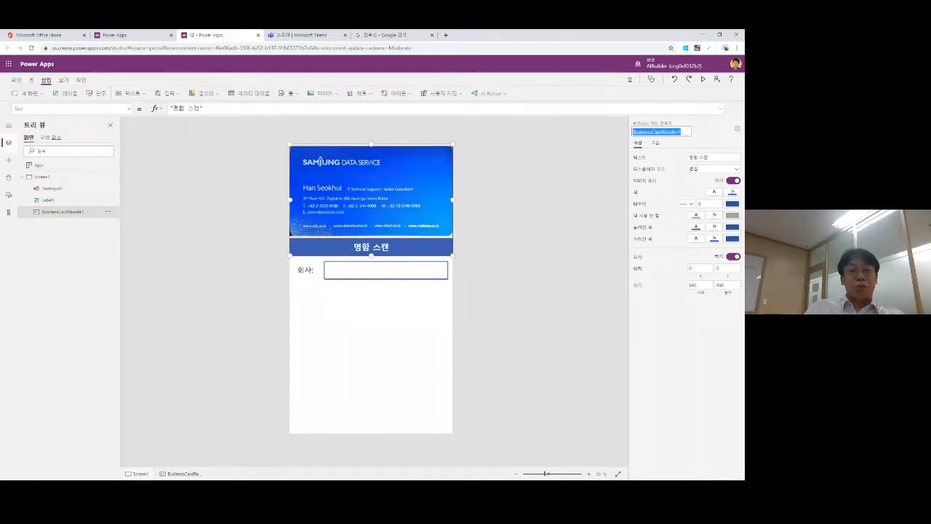
pyautogui.click(399, 269)
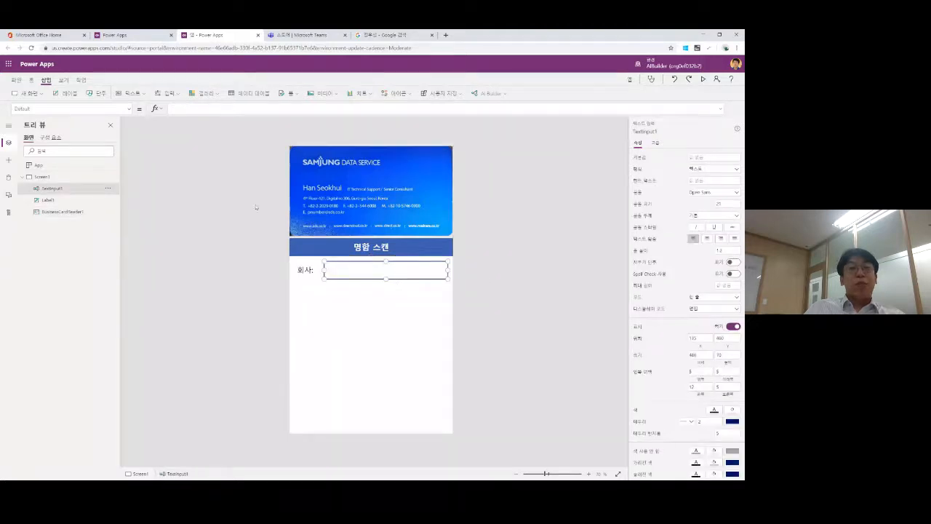
pyautogui.click(193, 108)
pyautogui.hotkey('ctrl', 'v')
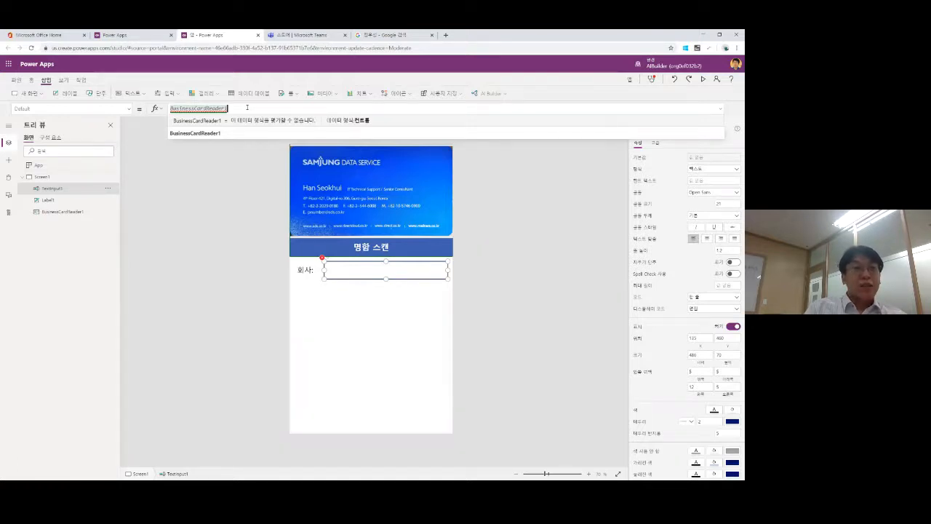
pyautogui.write('.')
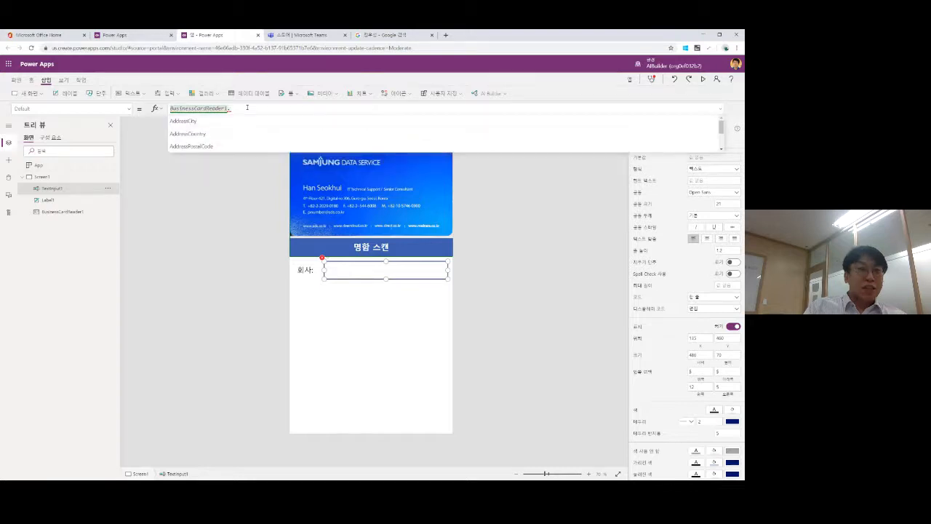
pyautogui.press('Down')
pyautogui.press('Down')
pyautogui.press('Down')
pyautogui.press('Down')
pyautogui.press('Down')
pyautogui.press('Down')
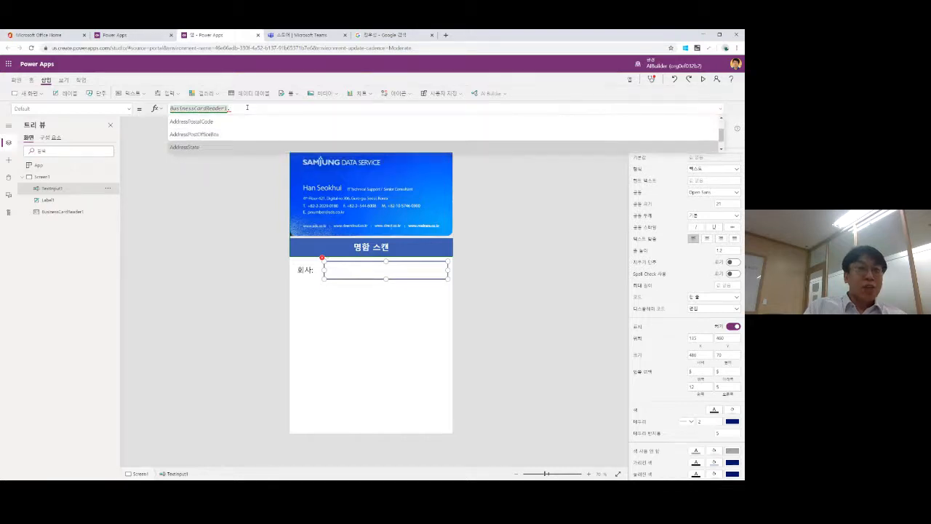
pyautogui.press('Down')
pyautogui.press('Down')
pyautogui.press('Up')
pyautogui.press('Up')
pyautogui.press('Up')
pyautogui.press('Up')
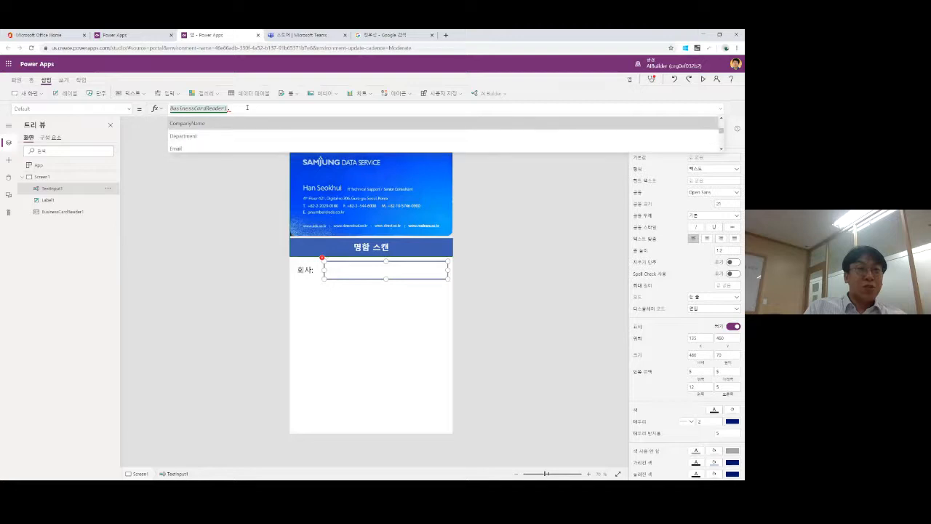
pyautogui.press('Down')
pyautogui.press('Down')
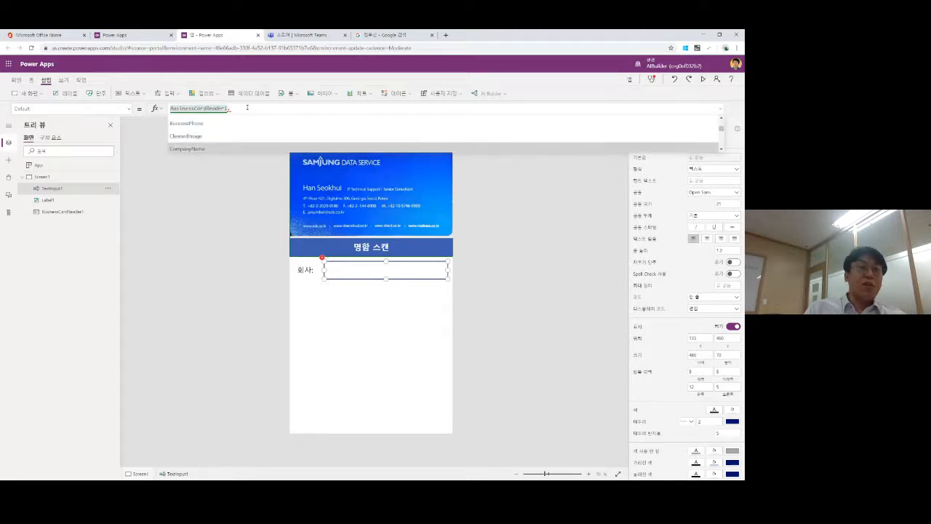
pyautogui.press('Tab')
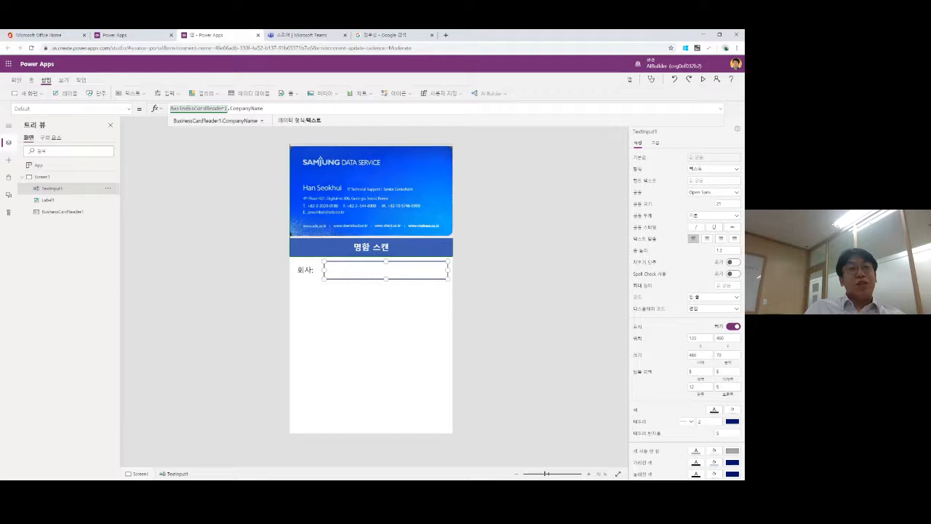
pyautogui.click(365, 270)
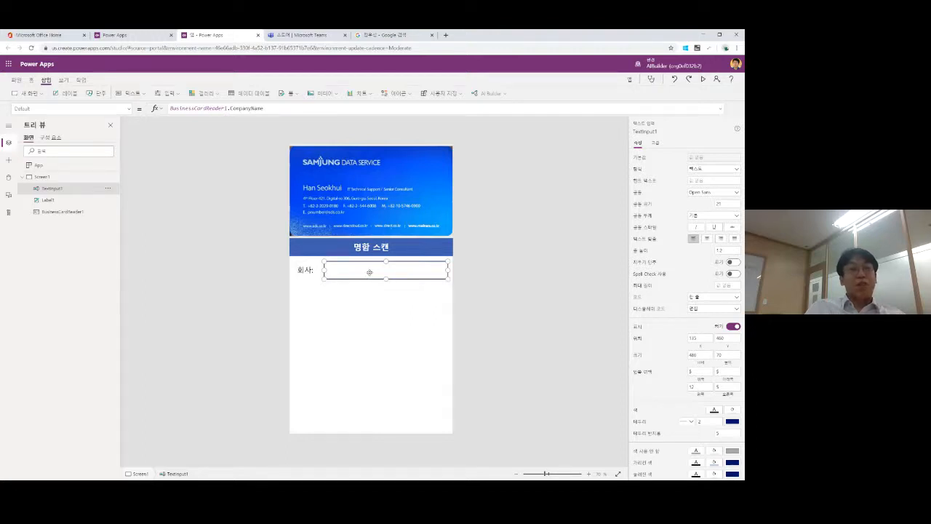
pyautogui.click(497, 296)
pyautogui.click(392, 270)
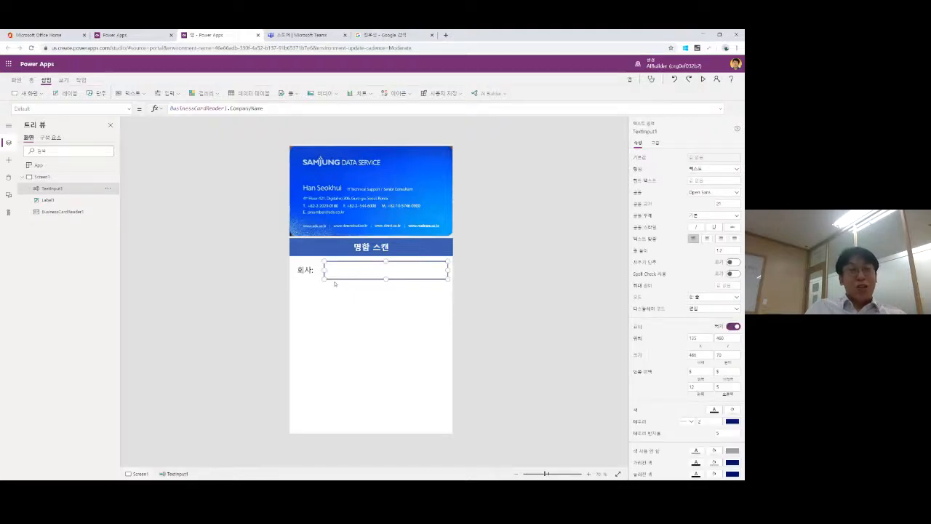
pyautogui.click(152, 158)
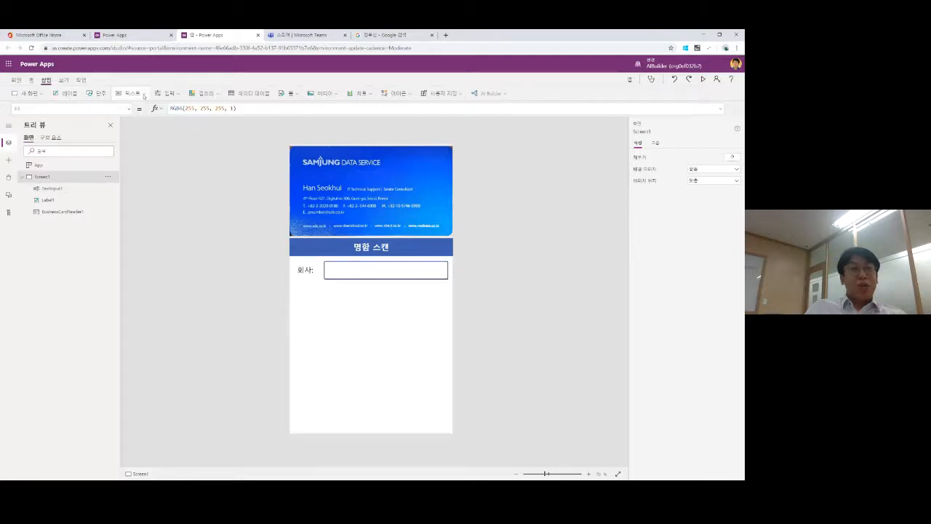
# - Duplicate the "회사:" label together with its text input and place the copies directly below the originals
pyautogui.click(309, 273)
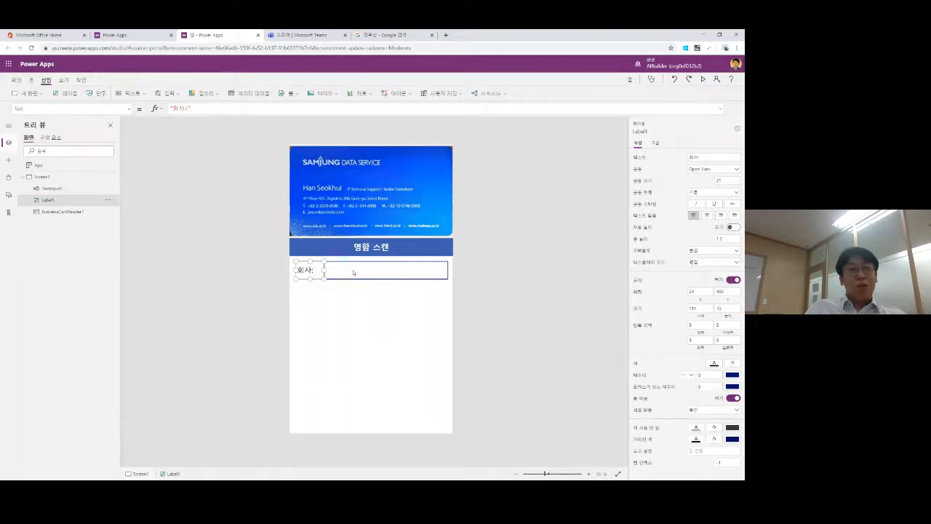
pyautogui.keyDown('shift'); pyautogui.click(354, 274); pyautogui.keyUp('shift')
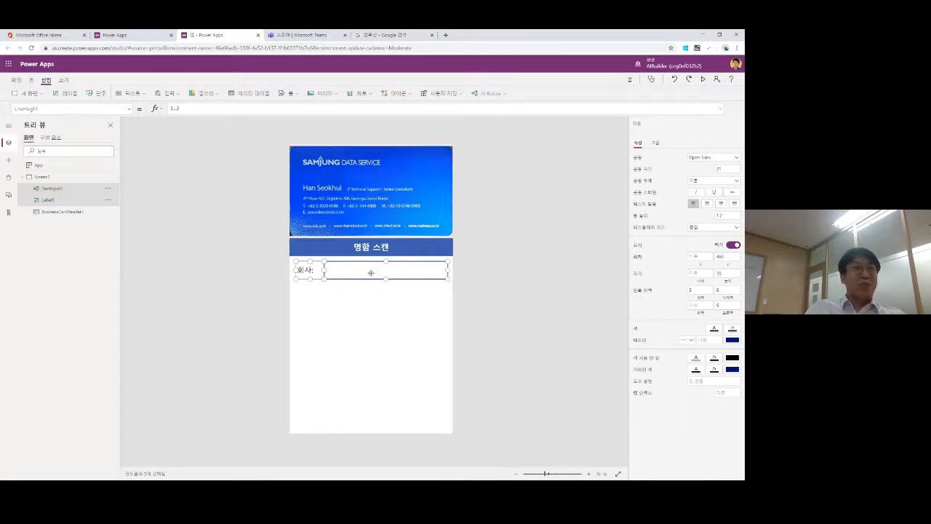
pyautogui.hotkey('ctrl', 'v')
pyautogui.moveTo(354, 278); pyautogui.dragTo(349, 295)
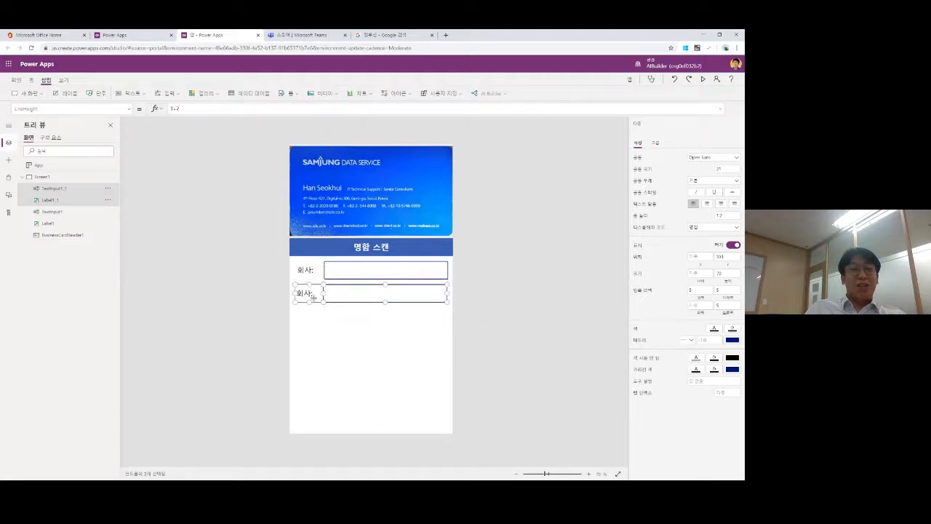
# - Change the text of the duplicated label in the second row to "메일:"
pyautogui.click(363, 320)
pyautogui.click(304, 293)
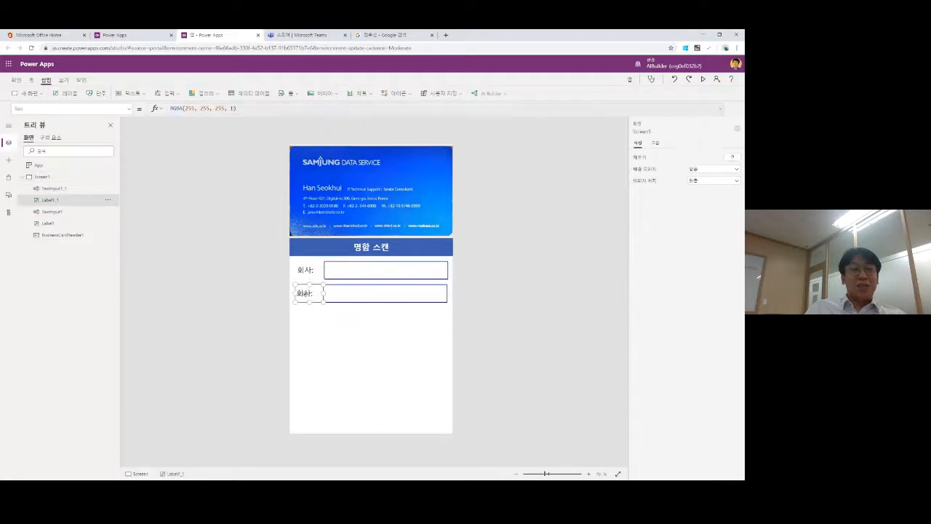
pyautogui.click(304, 293)
pyautogui.click(313, 295)
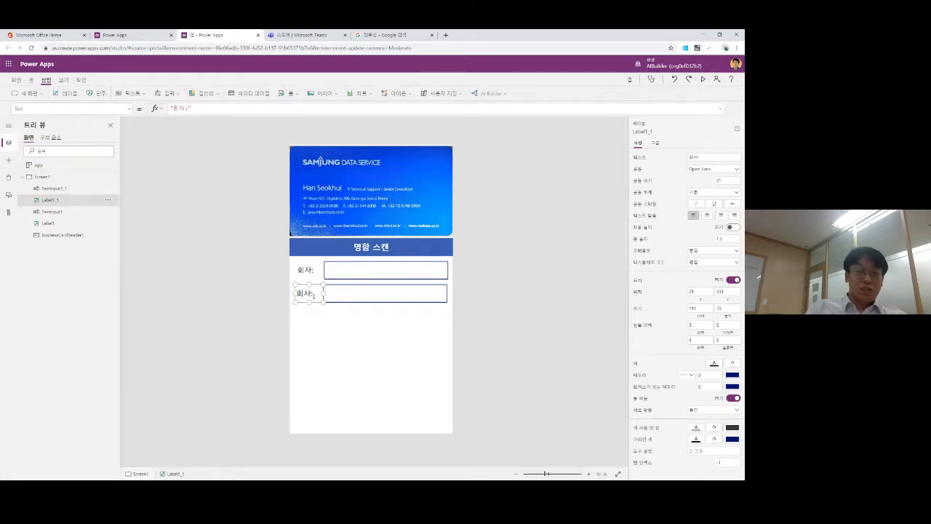
pyautogui.press('BackSpace')
pyautogui.press('BackSpace')
pyautogui.write('이')
pyautogui.press('BackSpace')
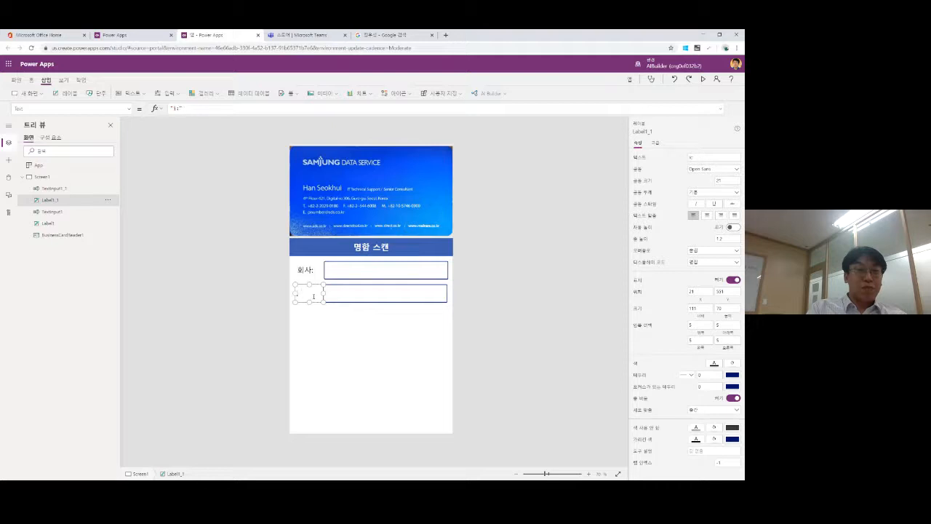
pyautogui.write('메일')
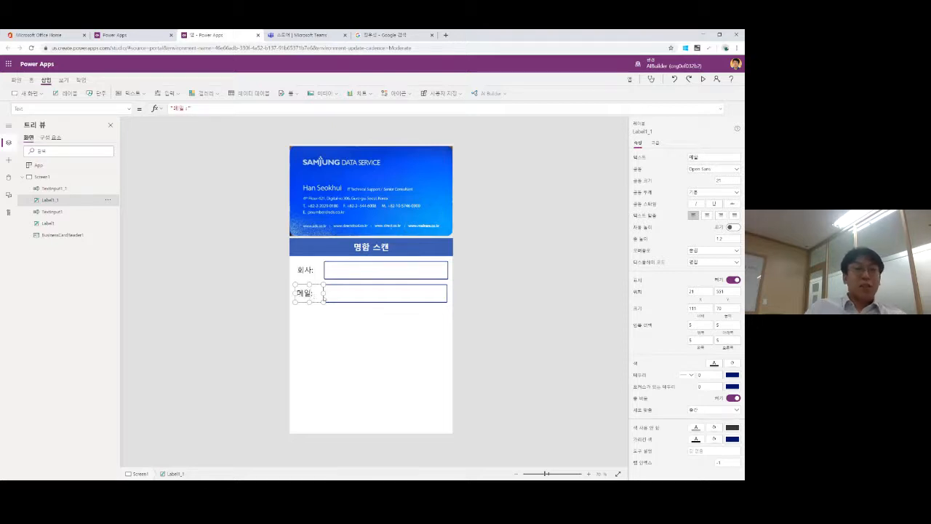
# - Set the Default property of the text input beside "메일:" to BusinessCardReader1.Email
pyautogui.click(367, 296)
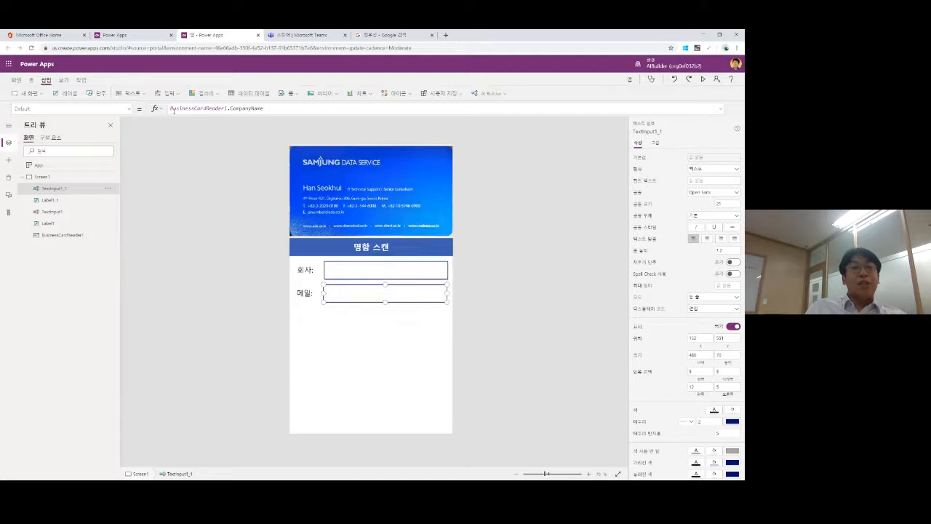
pyautogui.doubleClick(251, 108)
pyautogui.press('BackSpace')
pyautogui.write('E')
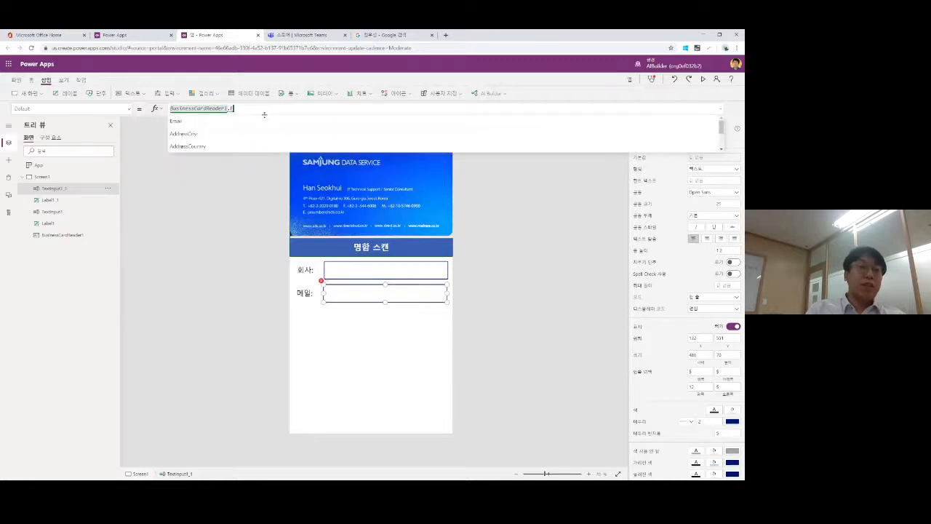
pyautogui.write('mail')
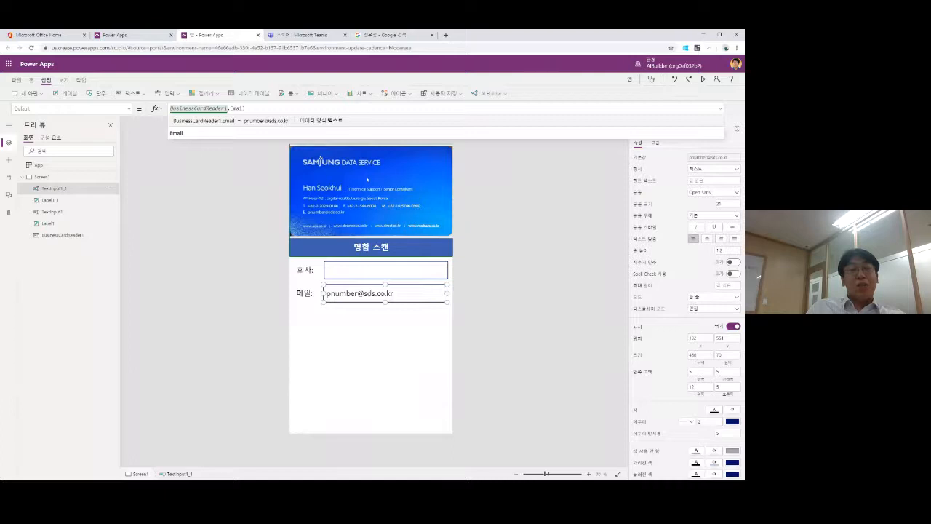
pyautogui.click(377, 315)
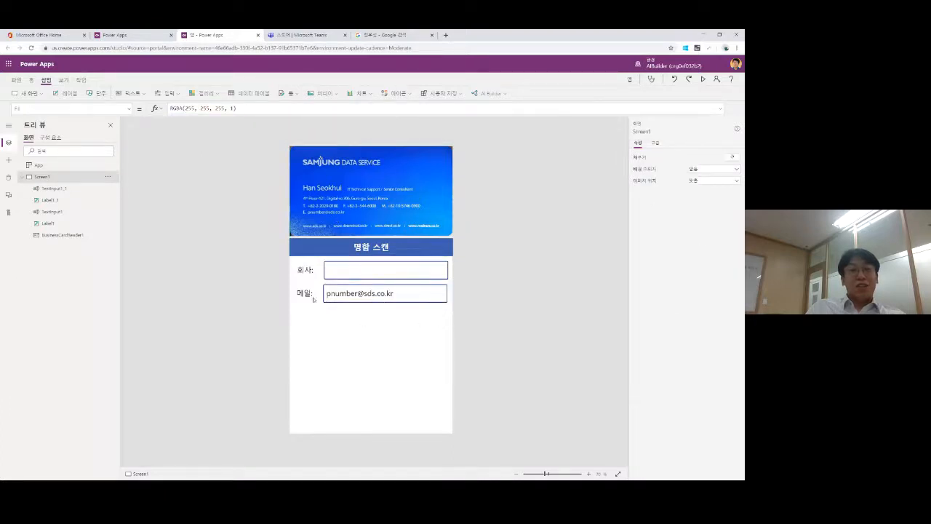
# - Duplicate the "메일:" label together with its text input and place the copies directly below as a third row
pyautogui.click(315, 299)
pyautogui.keyDown('shift'); pyautogui.click(352, 299); pyautogui.keyUp('shift')
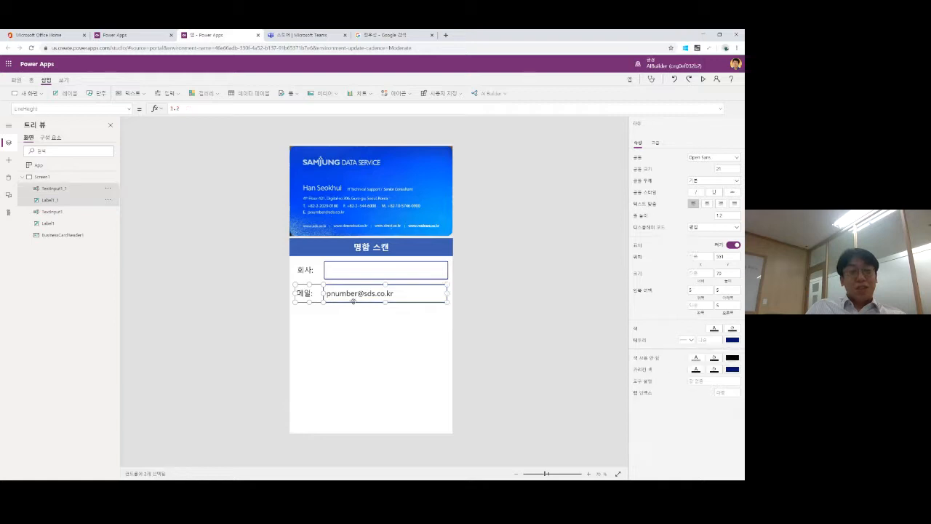
pyautogui.hotkey('ctrl', 'c')
pyautogui.hotkey('ctrl', 'v')
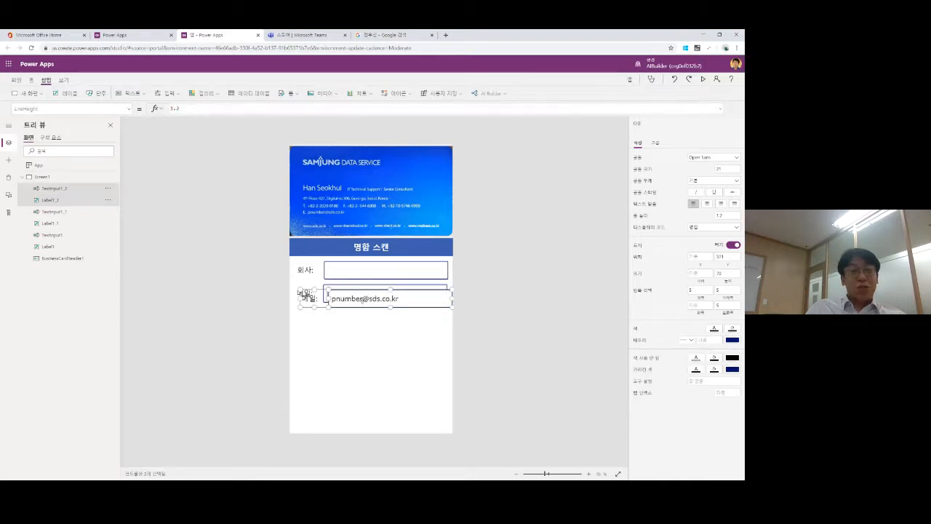
pyautogui.click(421, 347)
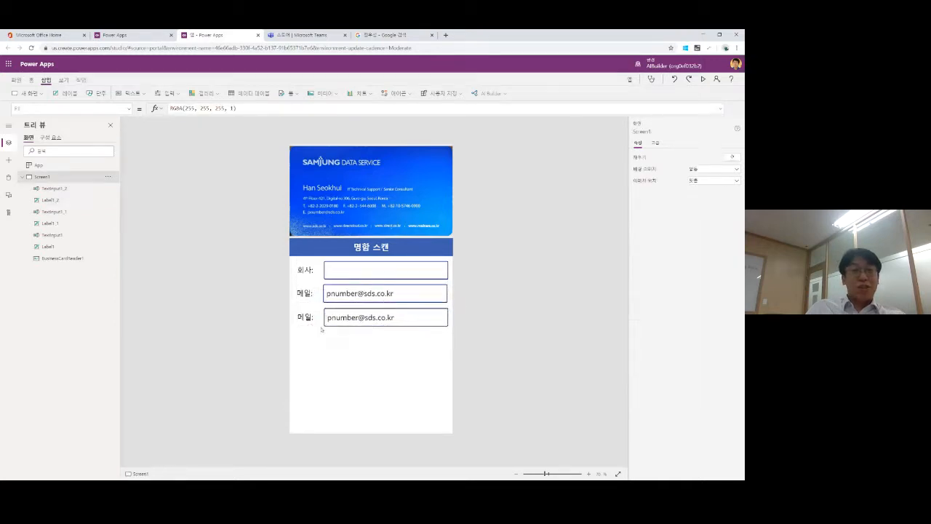
# - Change the text of the duplicated label in the third row to "모바일:"
pyautogui.click(306, 318)
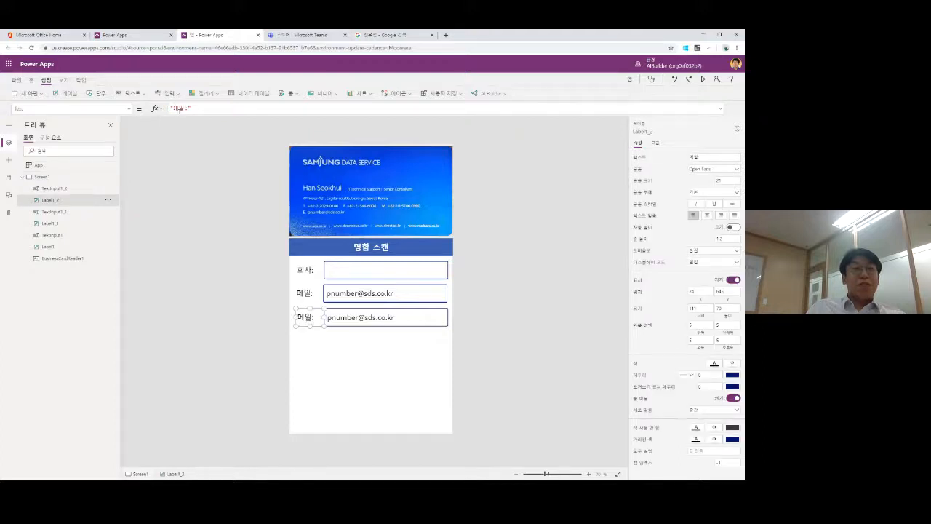
pyautogui.doubleClick(179, 108)
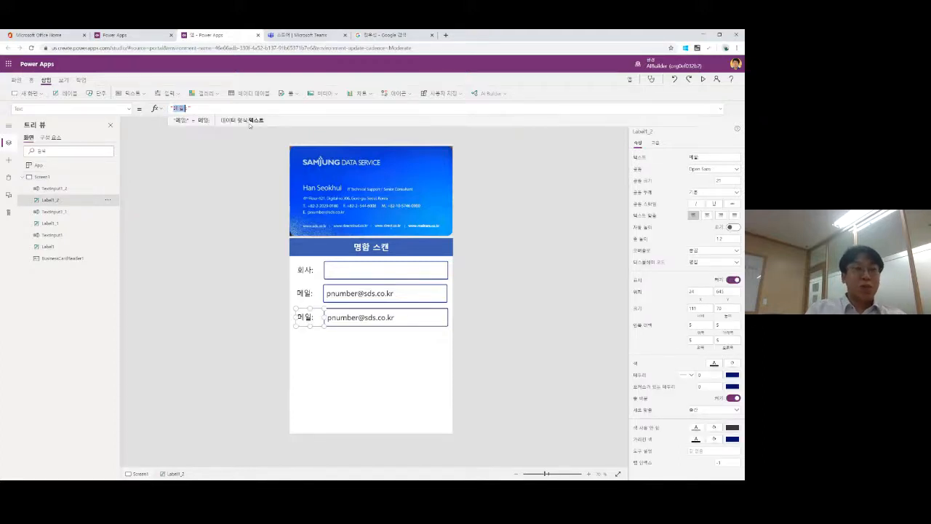
pyautogui.write('iv바일')
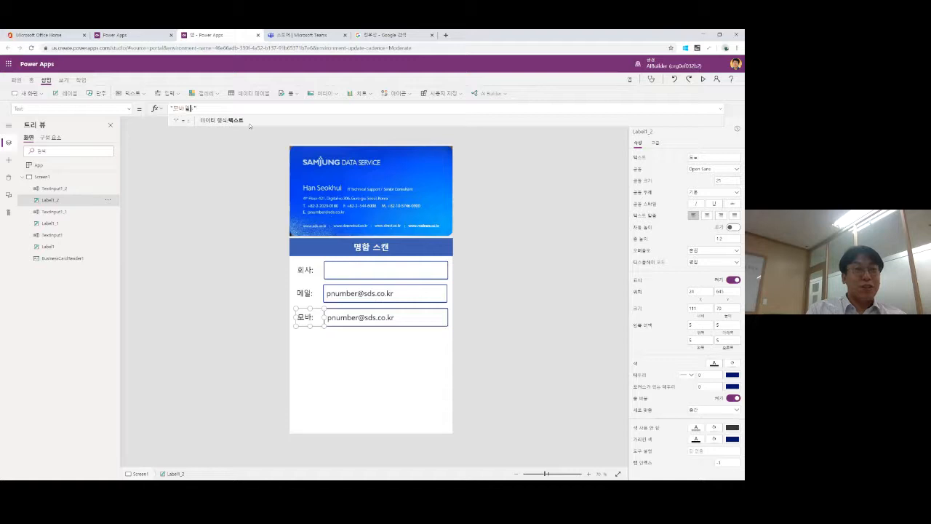
# - Set the Default property of the text input beside "모바일:" to BusinessCardReader1.MobilePhone, choosing the property from the formula suggestions
pyautogui.click(386, 317)
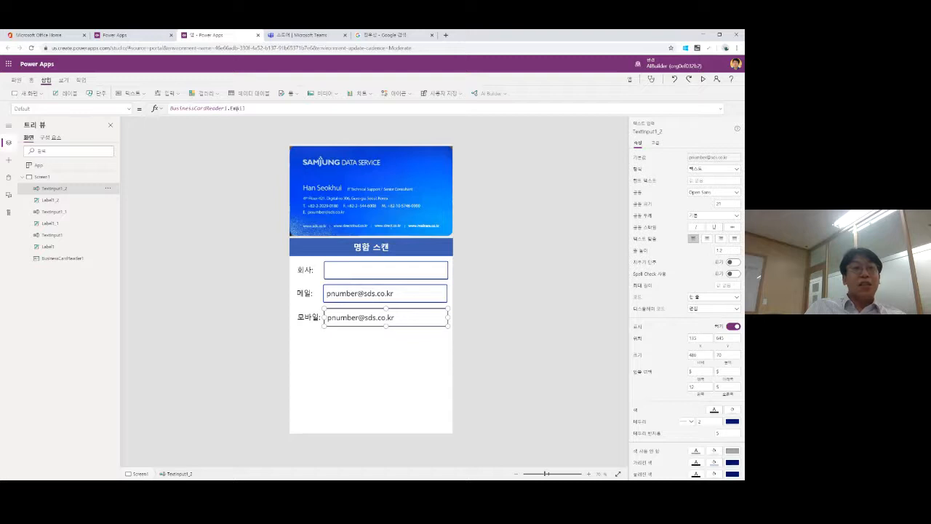
pyautogui.doubleClick(238, 109)
pyautogui.press('BackSpace')
pyautogui.press('BackSpace')
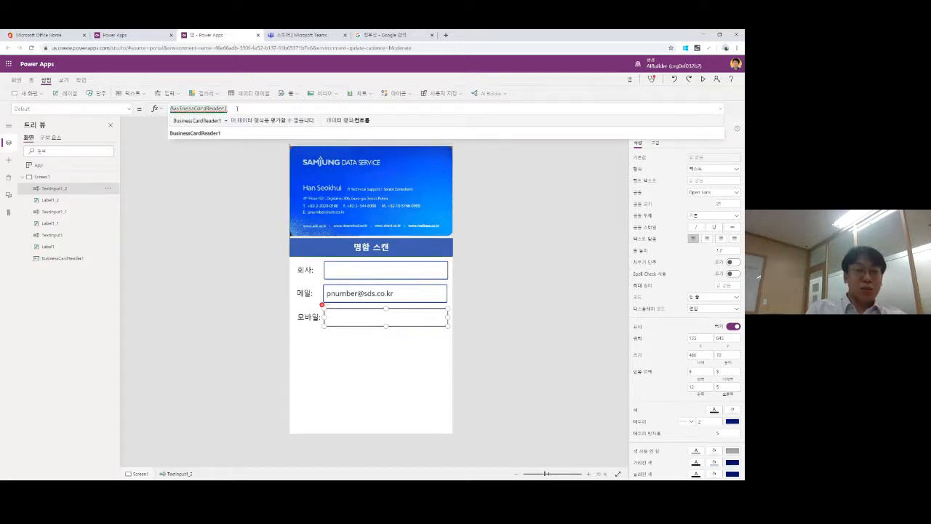
pyautogui.write('.')
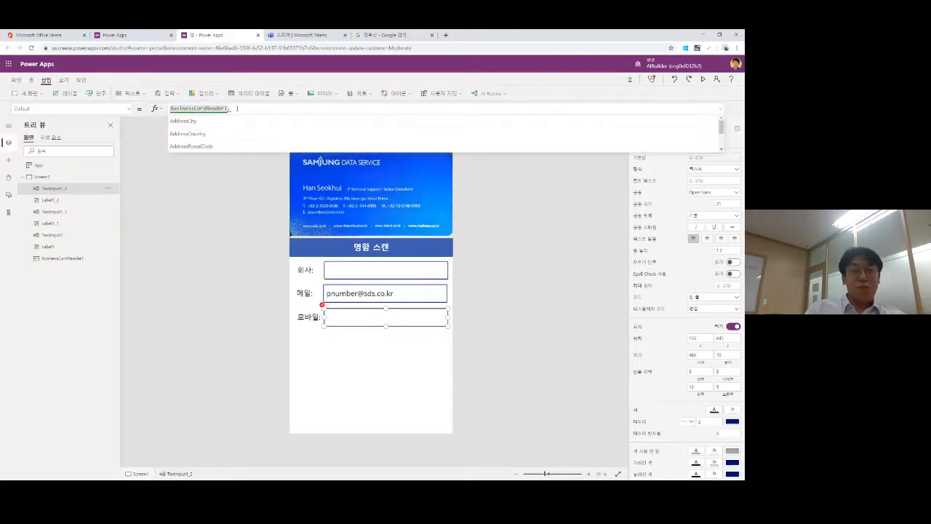
pyautogui.press('Down')
pyautogui.press('Down')
pyautogui.press('Down')
pyautogui.press('Down')
pyautogui.press('Down')
pyautogui.press('Down')
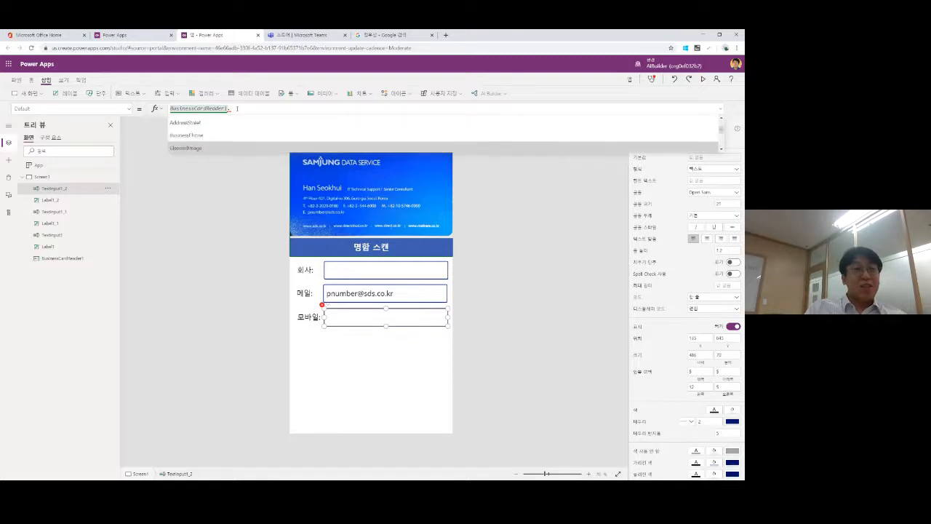
pyautogui.press('Down')
pyautogui.press('Down')
pyautogui.press('Down')
pyautogui.press('Down')
pyautogui.press('Down')
pyautogui.press('Down')
pyautogui.press('Down')
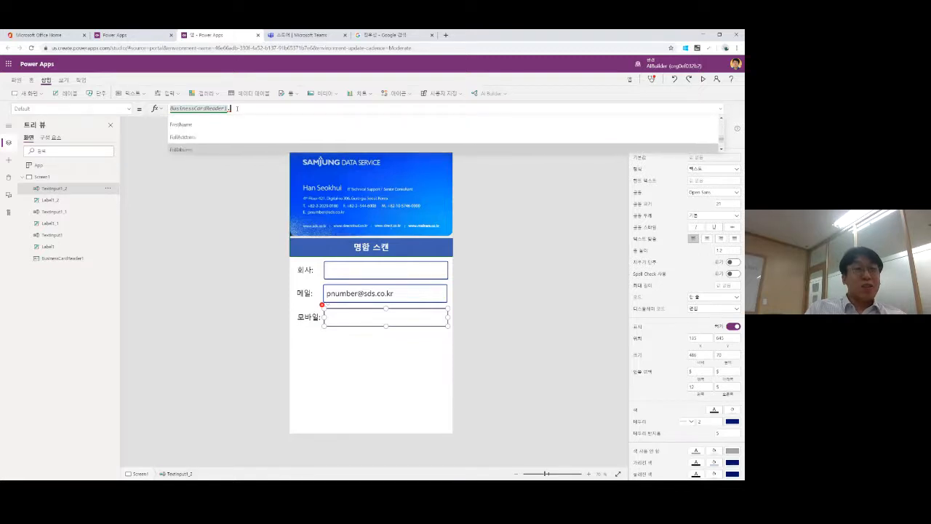
pyautogui.press('Down')
pyautogui.press('Down')
pyautogui.press('Down')
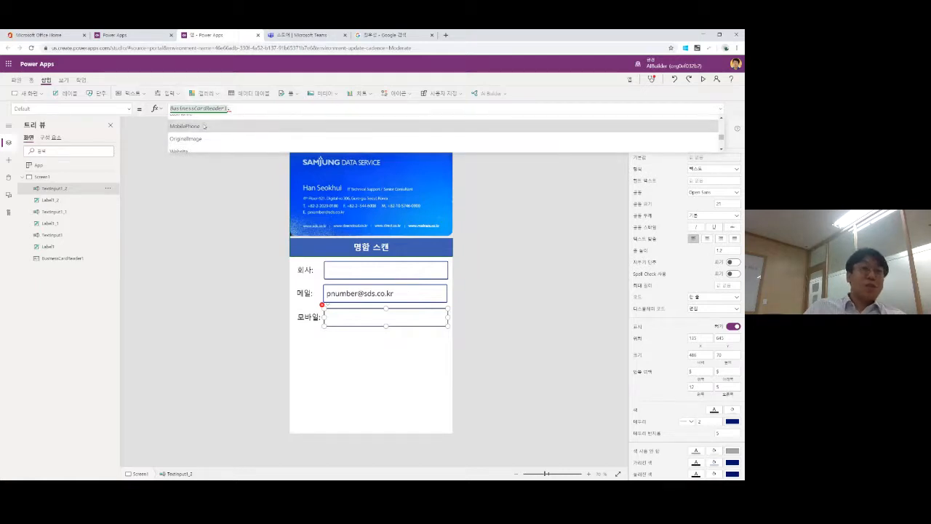
pyautogui.click(203, 127)
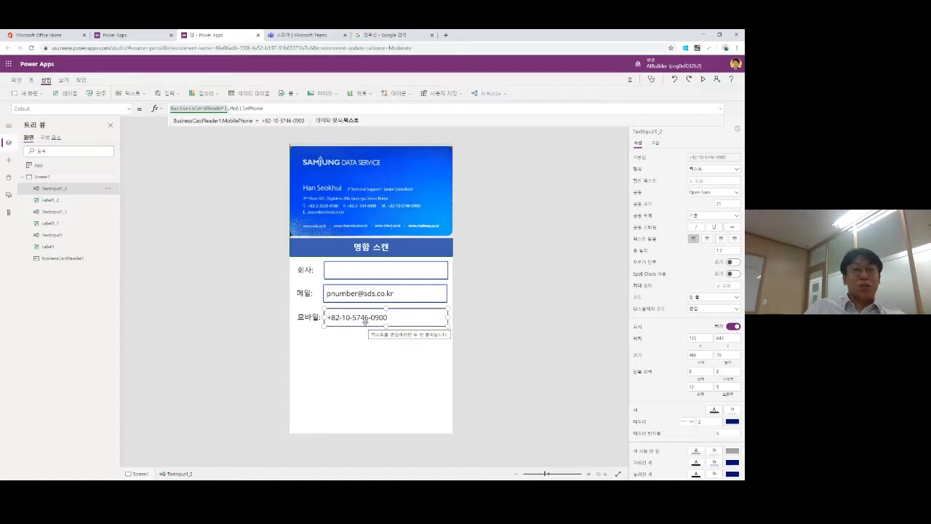
pyautogui.click(423, 338)
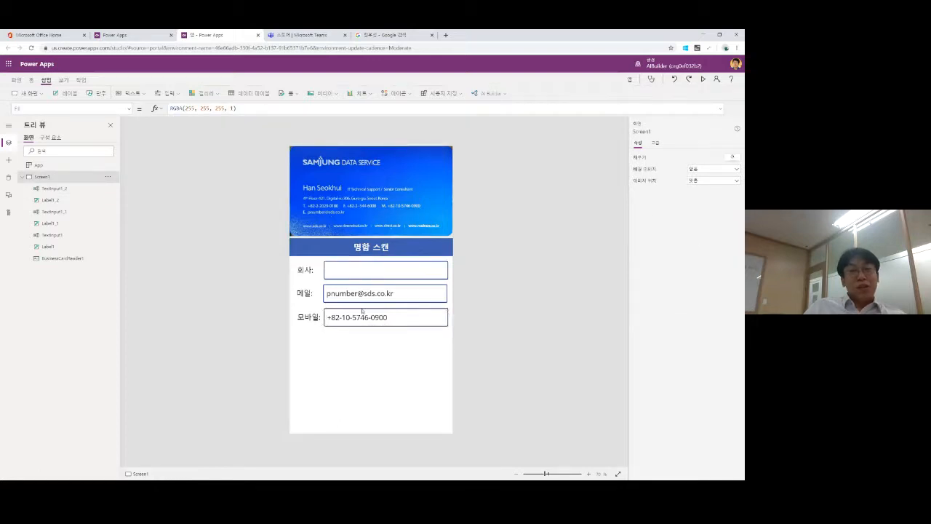
pyautogui.click(313, 319)
pyautogui.click(352, 298)
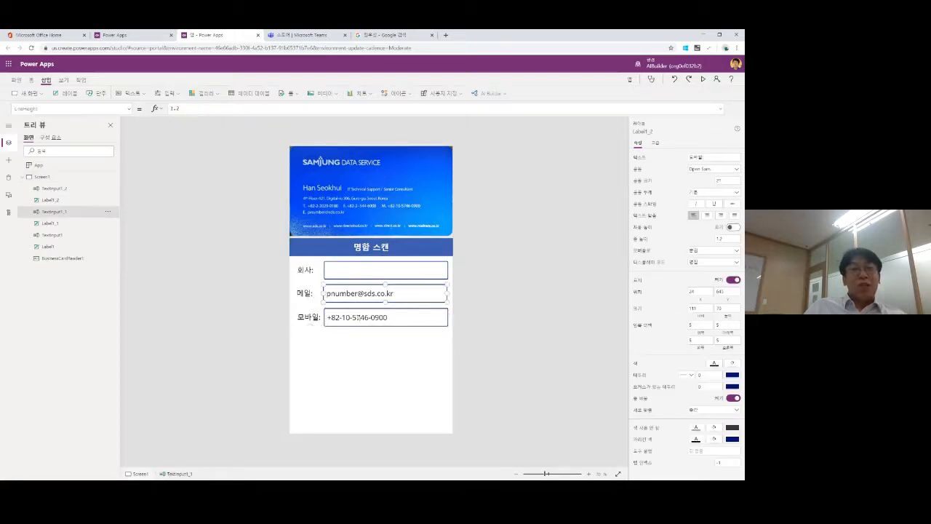
pyautogui.click(329, 270)
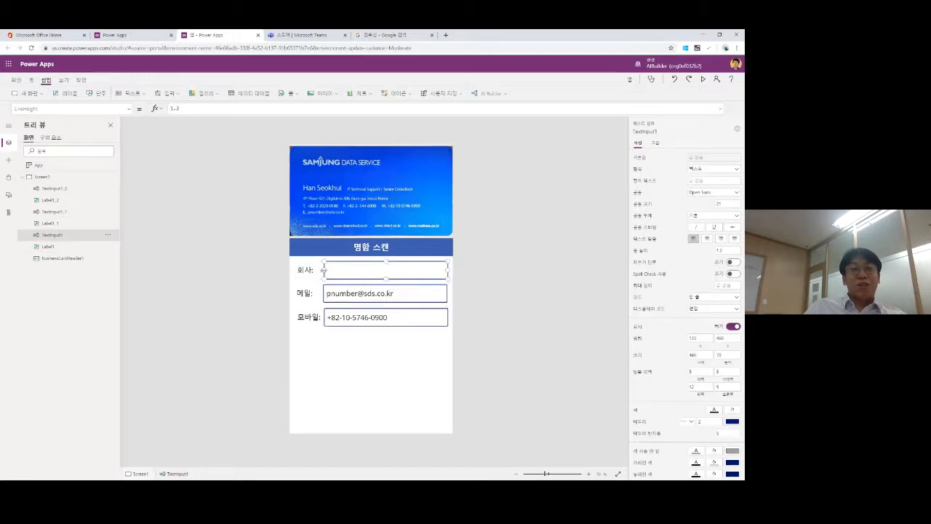
pyautogui.click(484, 295)
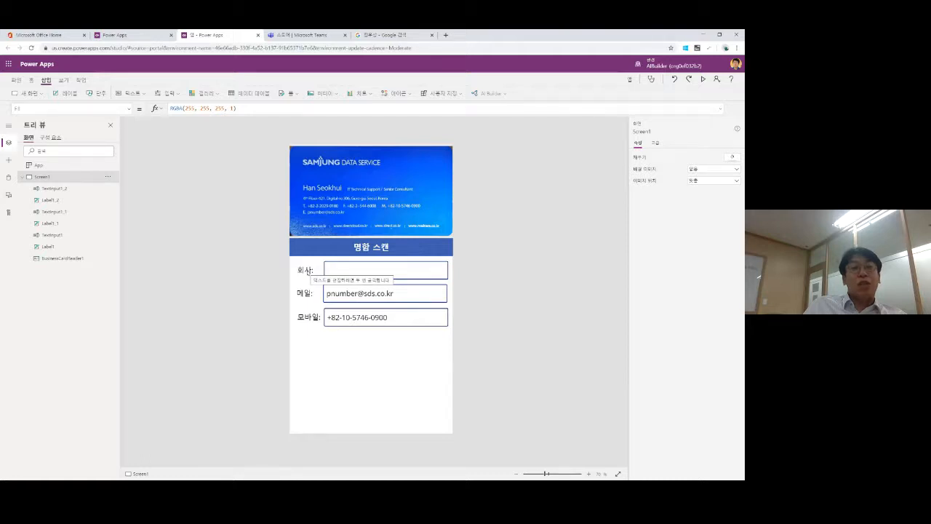
# - Duplicate the "회사:" label together with its text input and place the copies directly below the "모바일:" row
pyautogui.click(309, 270)
pyautogui.keyDown('shift'); pyautogui.click(346, 270); pyautogui.keyUp('shift')
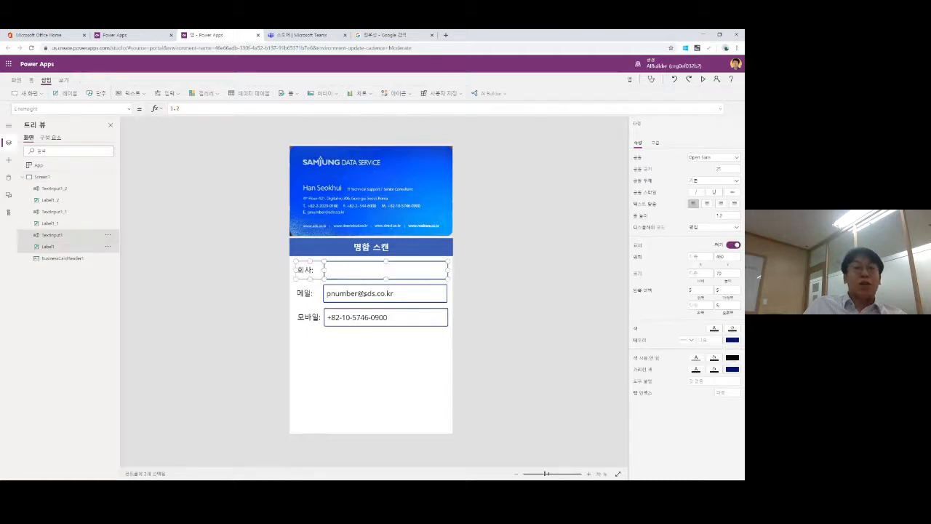
pyautogui.hotkey('ctrl', 'v')
pyautogui.moveTo(355, 273); pyautogui.dragTo(355, 336)
pyautogui.click(476, 341)
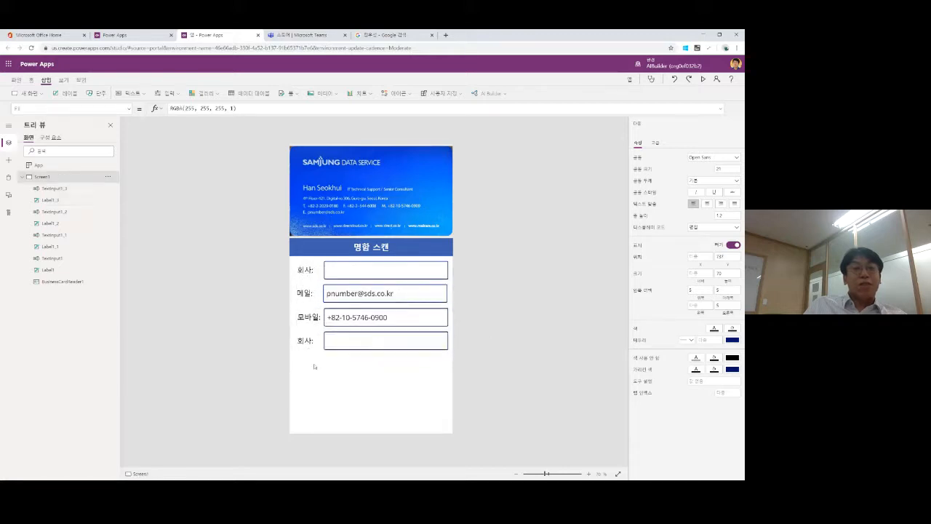
# - Change the text of the duplicated label in the fourth row to "이름:"
pyautogui.doubleClick(308, 340)
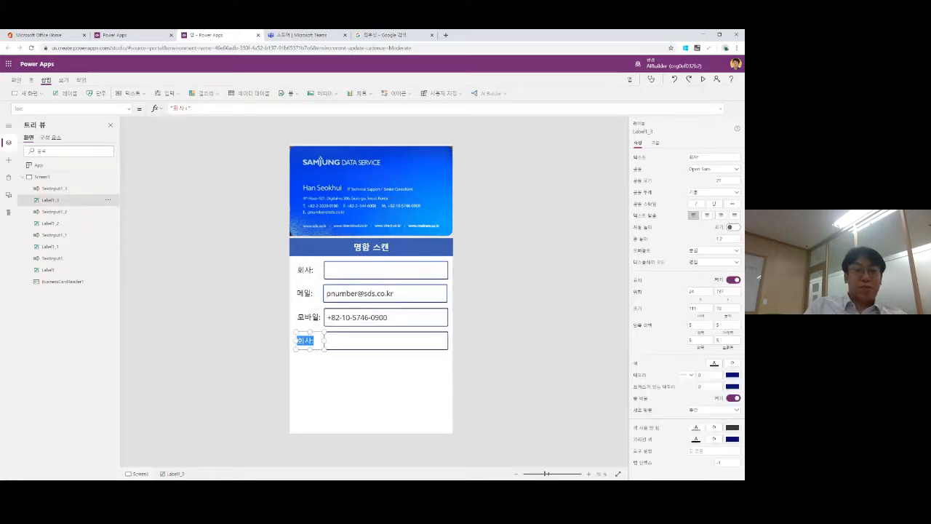
pyautogui.click(310, 341)
pyautogui.press('BackSpace')
pyautogui.press('BackSpace')
pyautogui.write('이름:')
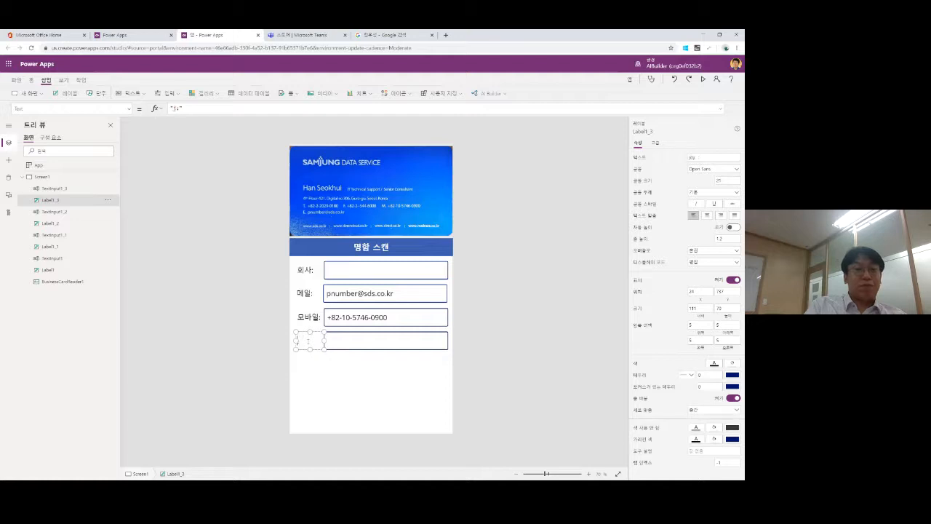
# - Set the Default property of the text input beside "이름:" to BusinessCardReader1.FullName, choosing the property from the formula suggestions
pyautogui.click(359, 348)
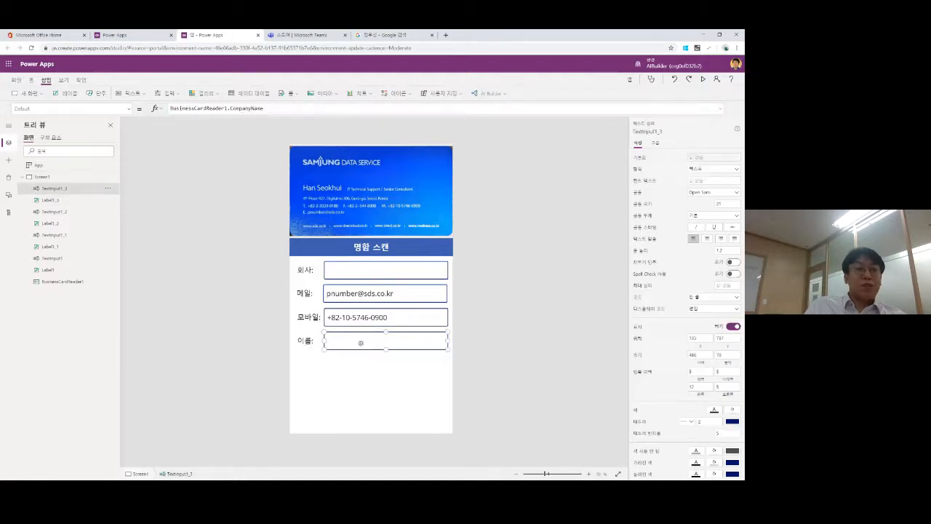
pyautogui.doubleClick(246, 108)
pyautogui.press('BackSpace')
pyautogui.press('BackSpace')
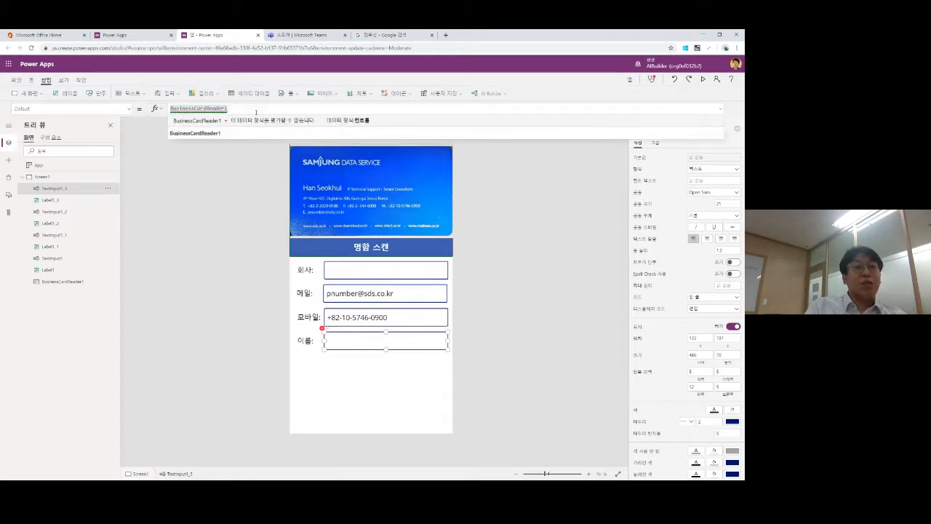
pyautogui.write('.')
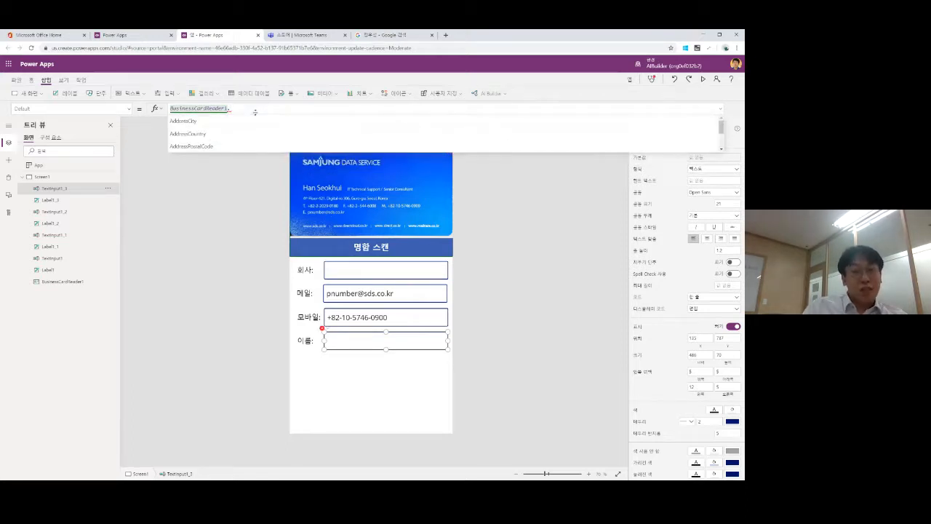
pyautogui.press('Down')
pyautogui.press('Down')
pyautogui.press('Down')
pyautogui.press('Down')
pyautogui.press('Down')
pyautogui.press('Down')
pyautogui.press('Down')
pyautogui.press('Down')
pyautogui.press('Down')
pyautogui.press('Down')
pyautogui.press('Down')
pyautogui.press('Down')
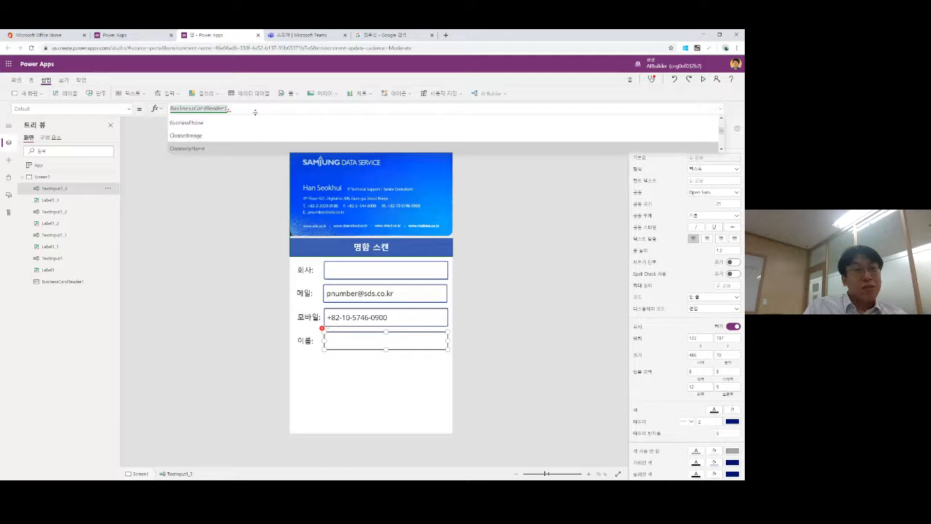
pyautogui.press('Down')
pyautogui.press('Down')
pyautogui.press('Down')
pyautogui.press('Down')
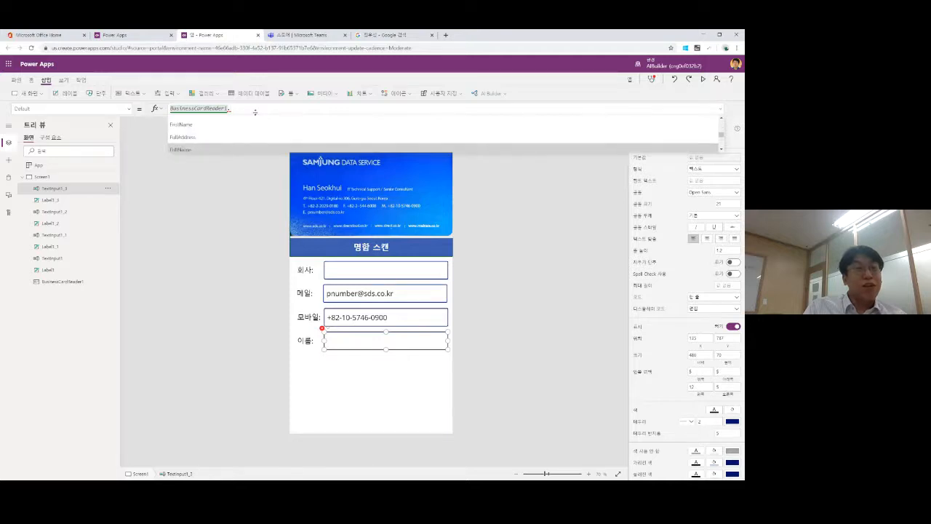
pyautogui.press('Up')
pyautogui.press('Return')
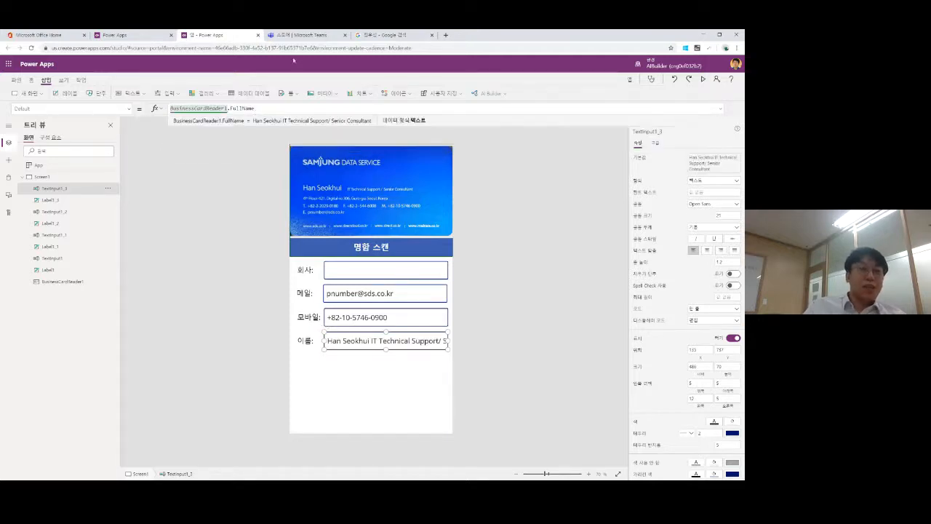
pyautogui.click(482, 331)
# - Check the full text in the "이름:" text input and start the app preview
pyautogui.click(391, 342)
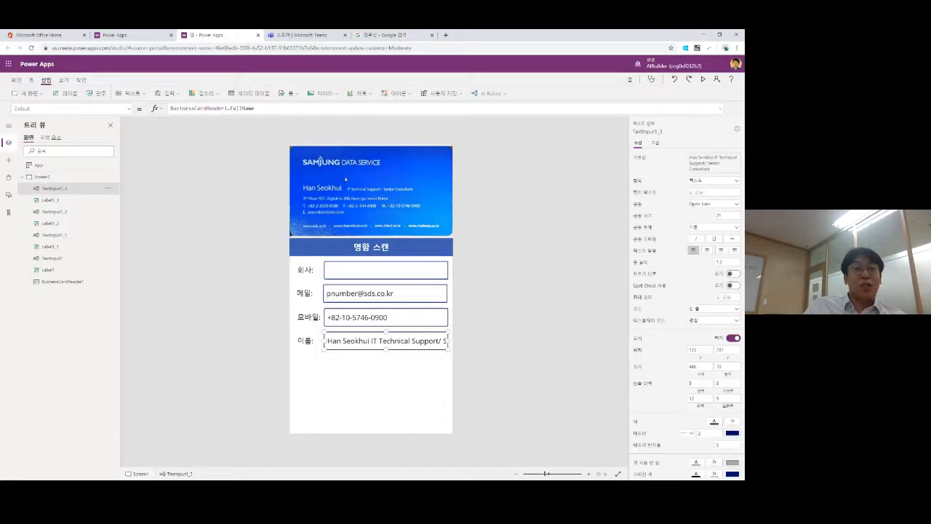
pyautogui.doubleClick(361, 341)
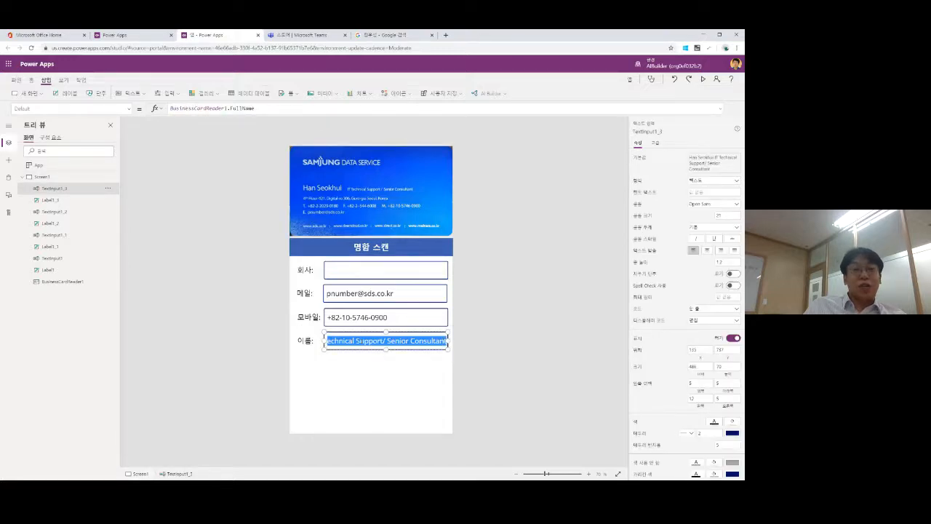
pyautogui.click(499, 355)
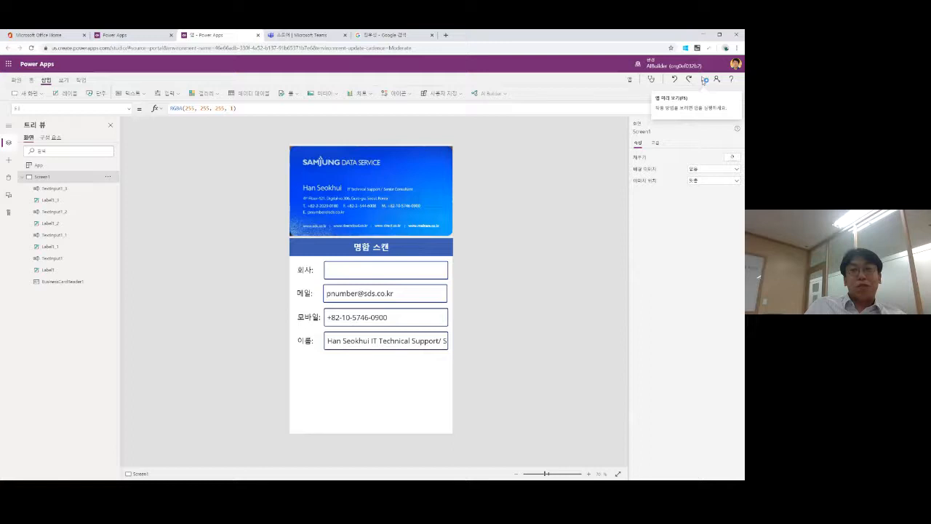
pyautogui.click(703, 80)
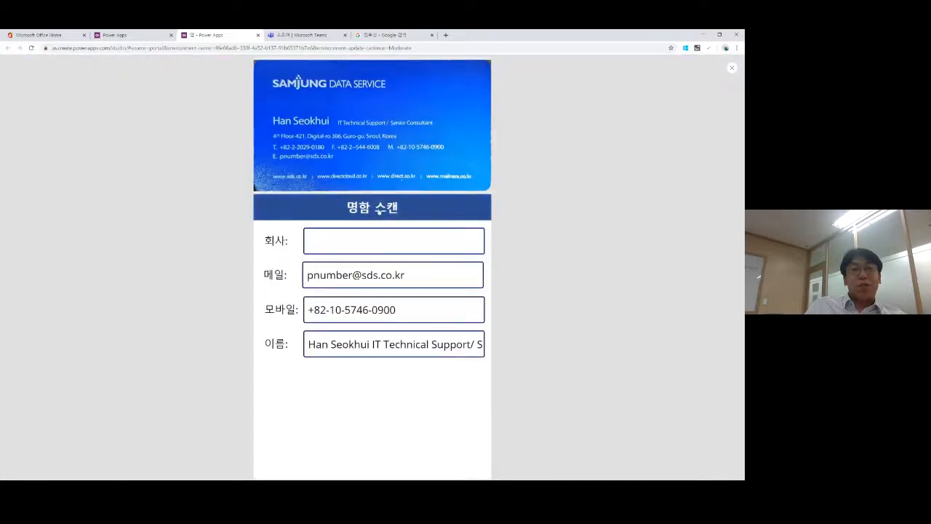
# - Scan the second business card image from the folder with the 명함 스캔 control in the app preview
pyautogui.click(378, 210)
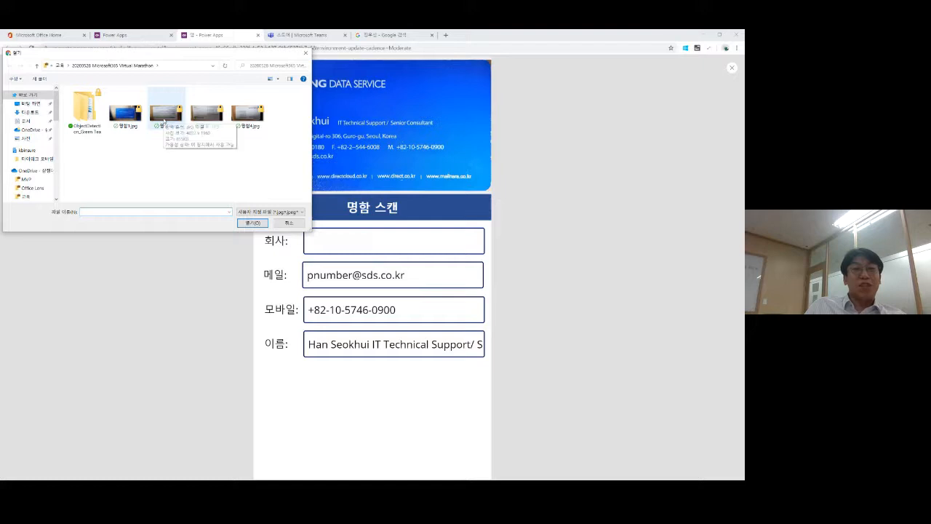
pyautogui.doubleClick(164, 117)
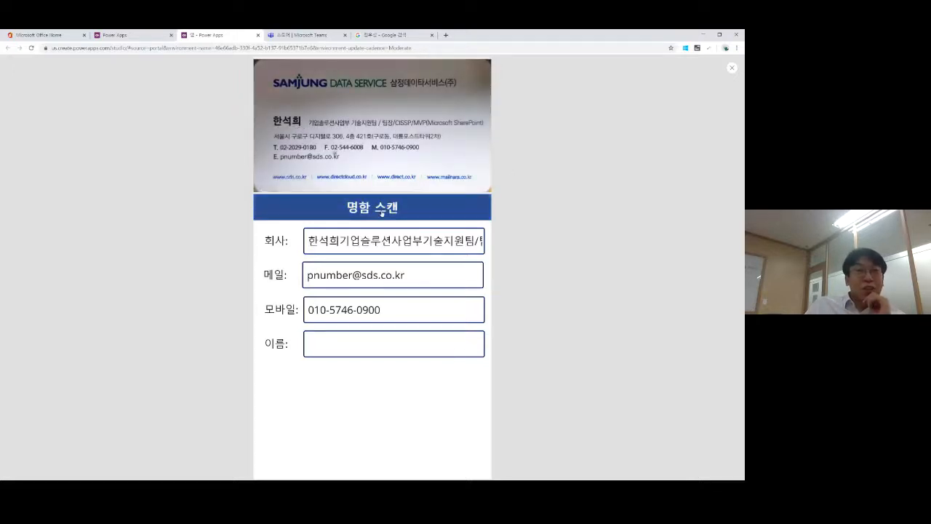
# - Move the person's name from the "회사:" input to the "이름:" input, clear the remaining company text and close the preview
pyautogui.doubleClick(385, 241)
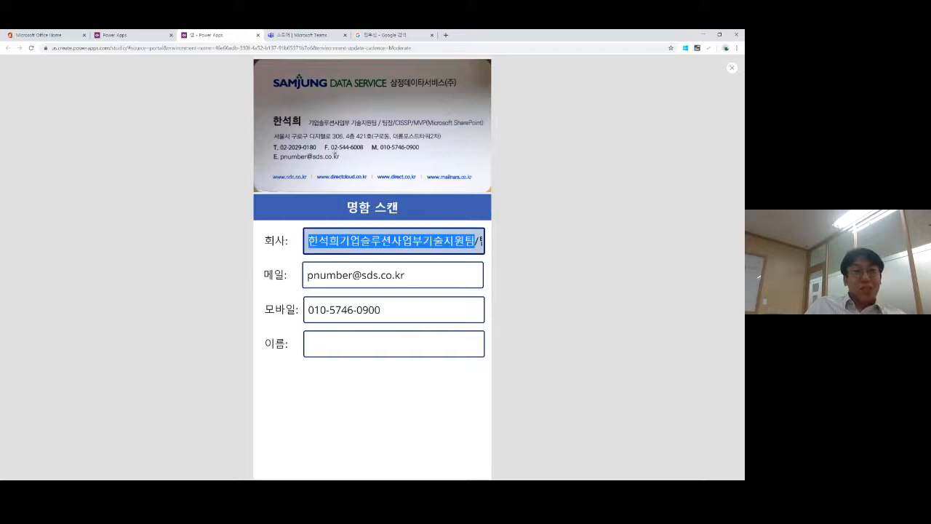
pyautogui.click(308, 241)
pyautogui.moveTo(308, 241); pyautogui.dragTo(482, 241)
pyautogui.hotkey('ctrl', 'x')
pyautogui.click(347, 344)
pyautogui.hotkey('ctrl', 'v')
pyautogui.doubleClick(437, 241)
pyautogui.hotkey('ctrl', 'a')
pyautogui.press('Delete')
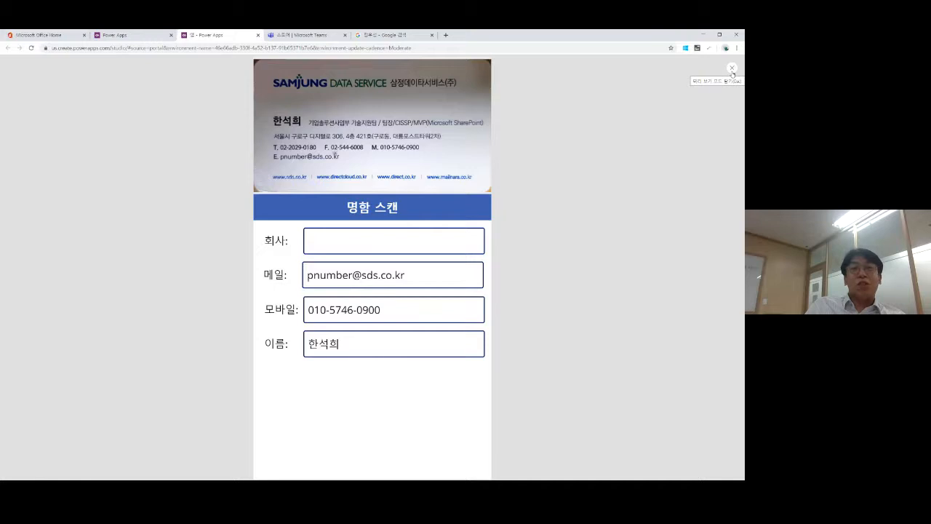
pyautogui.click(732, 68)
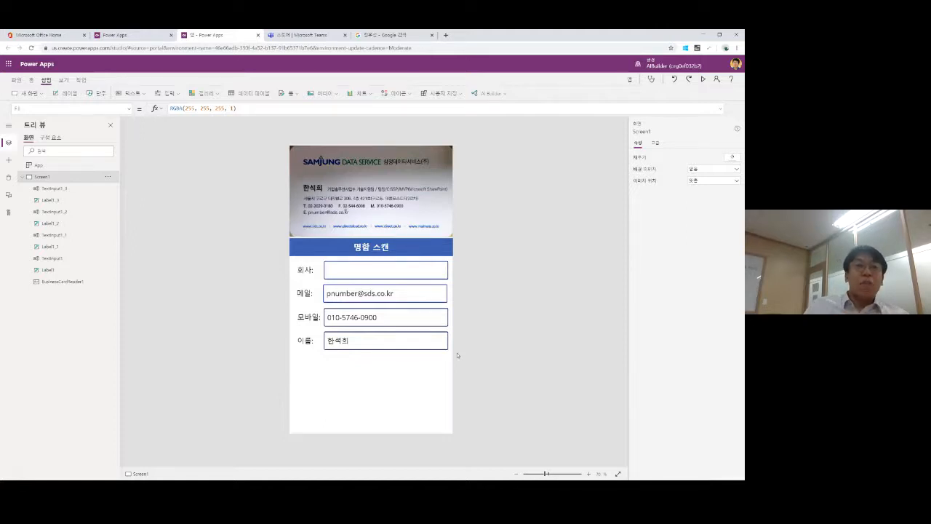
# - Examine the AI Builder components available for insertion, including the description of the form processor
pyautogui.click(498, 95)
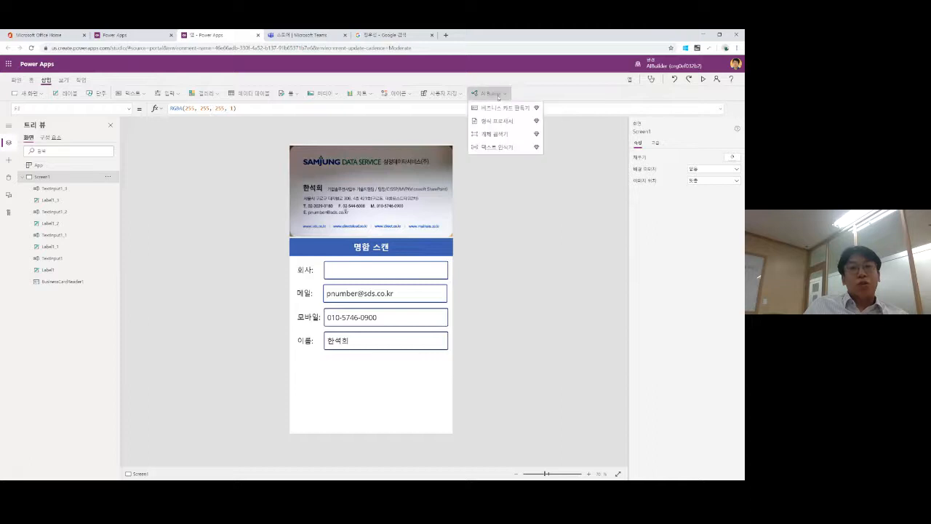
pyautogui.moveTo(499, 125)
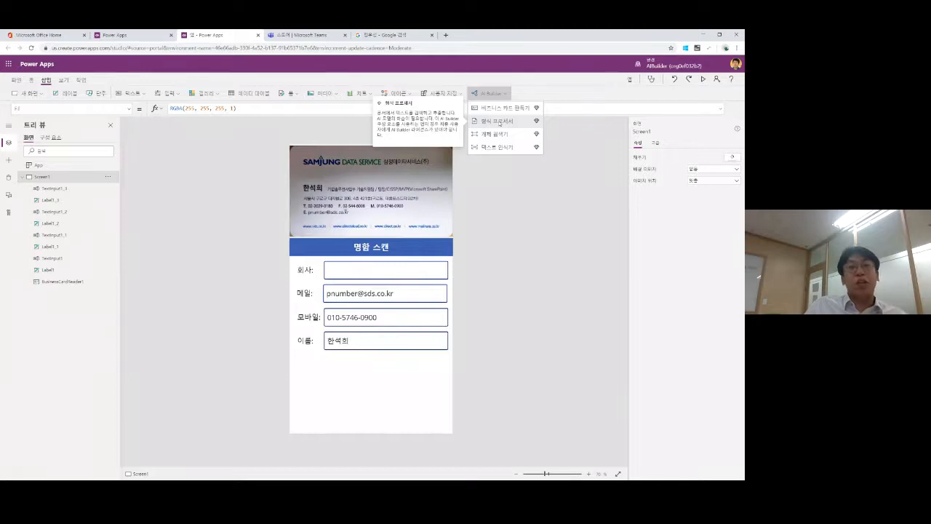
pyautogui.click(506, 178)
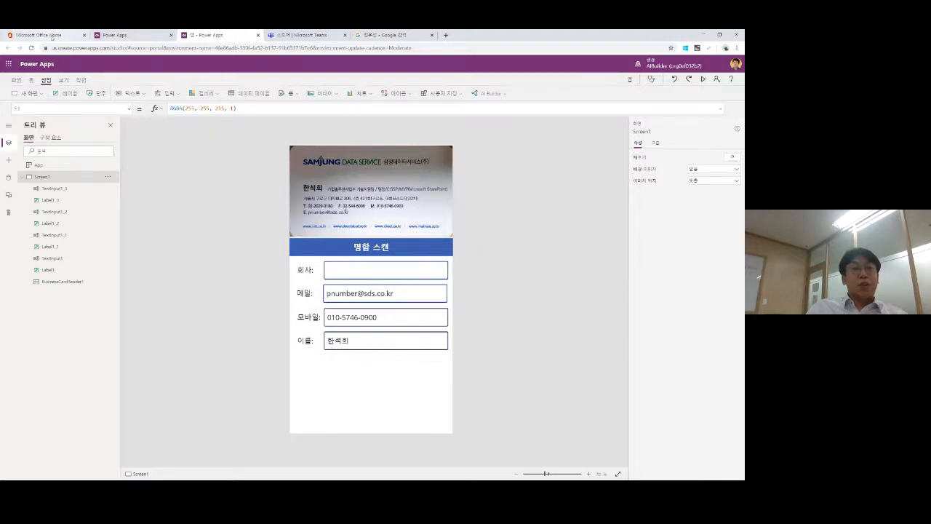
# - Switch to the Microsoft Office Home page and open the SharePoint portal mailnara.sharepoint.com there
pyautogui.click(51, 35)
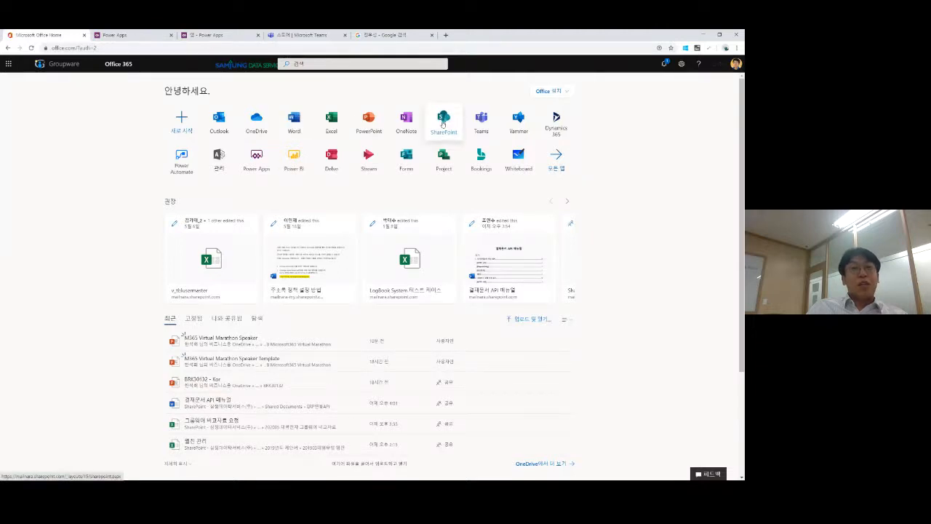
pyautogui.click(304, 47)
pyautogui.write('mailnara.sharepoint.com')
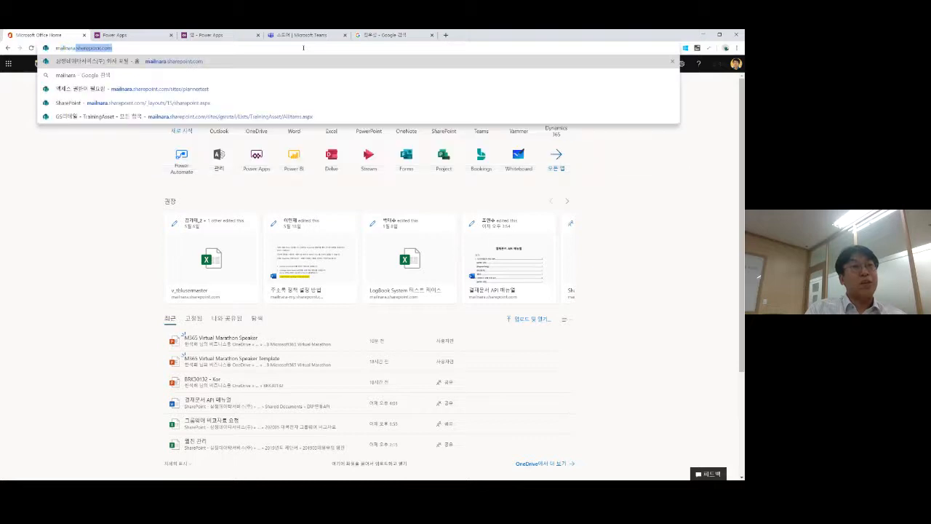
pyautogui.press('Return')
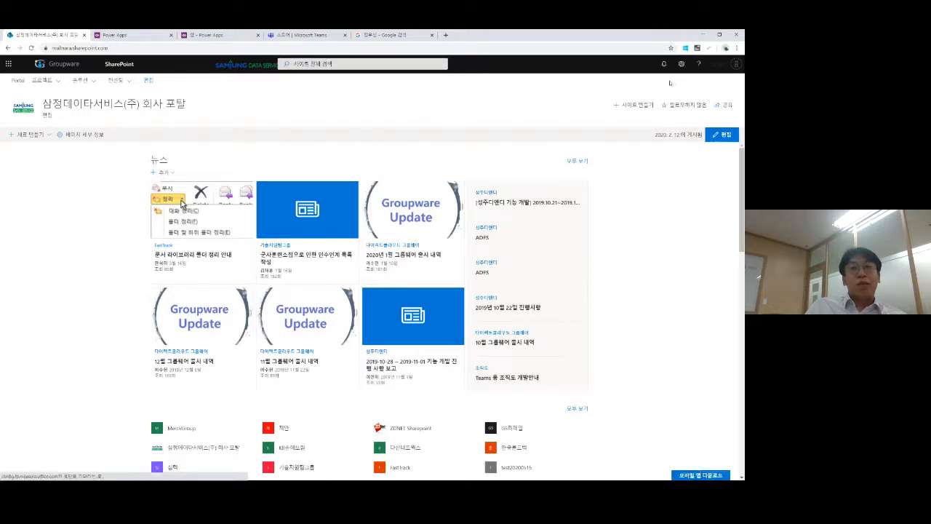
# - Add a custom list app named BusinessCards to the SharePoint company portal site
pyautogui.click(681, 64)
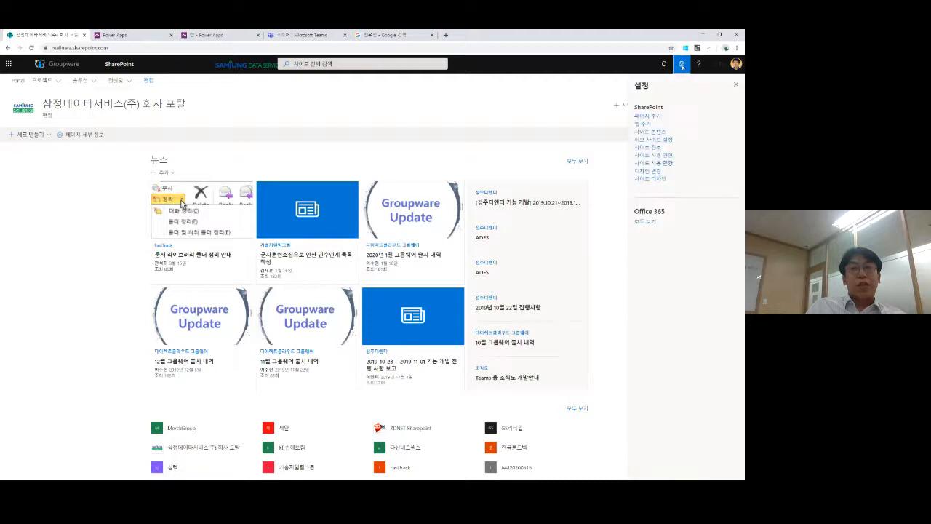
pyautogui.click(643, 123)
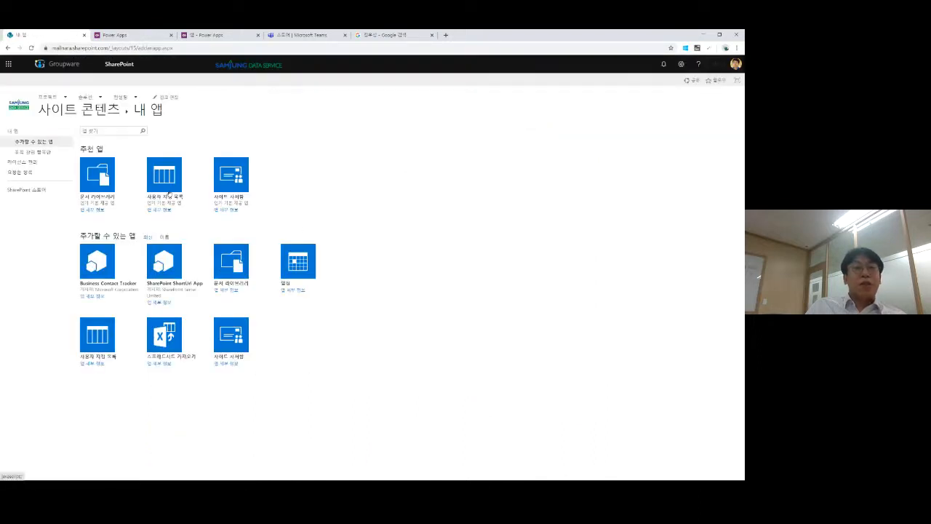
pyautogui.click(169, 198)
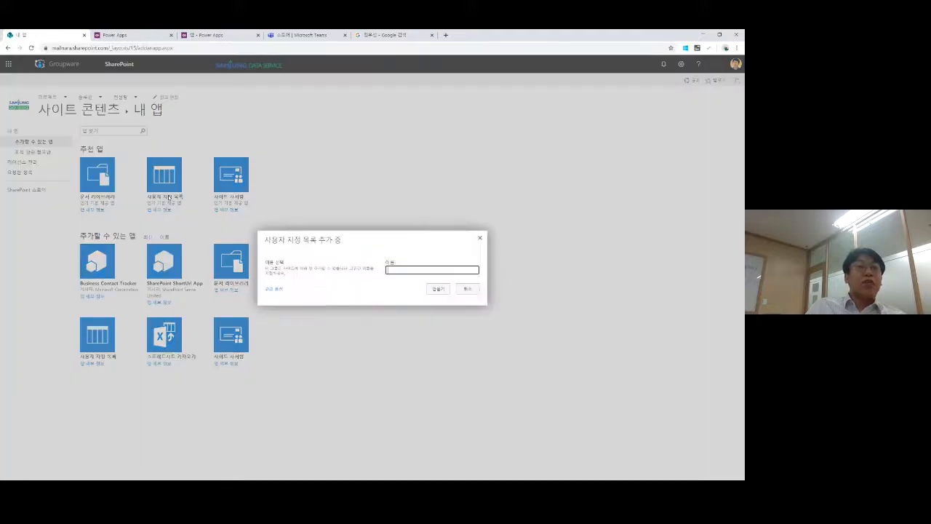
pyautogui.click(407, 269)
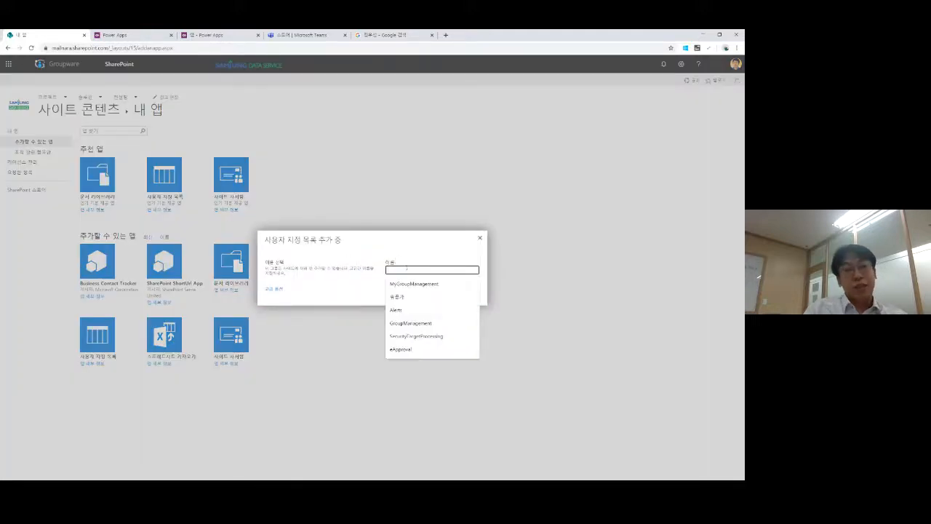
pyautogui.write('ㅎusines')
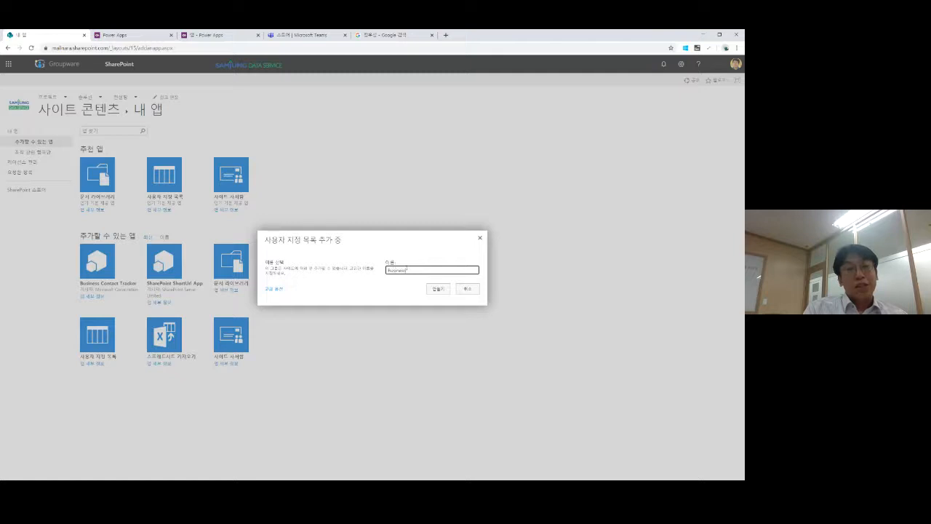
pyautogui.write('sCards')
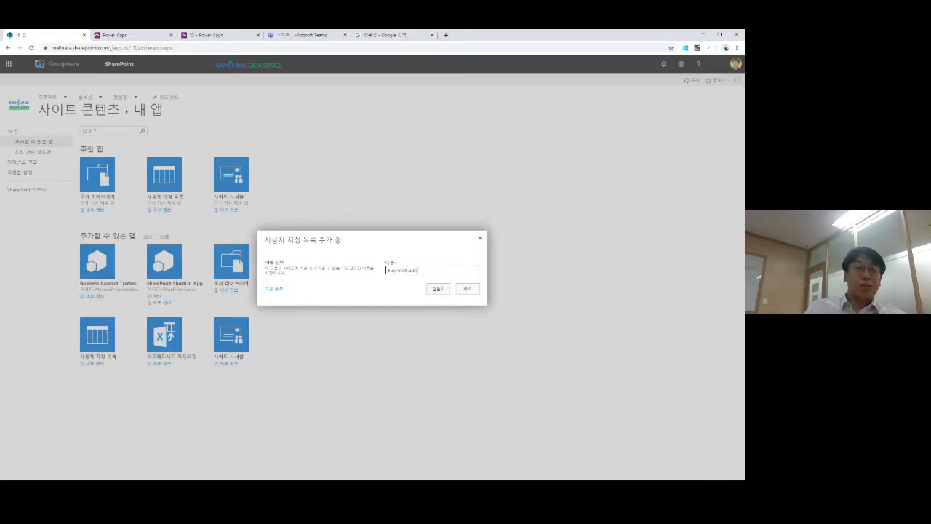
pyautogui.click(439, 290)
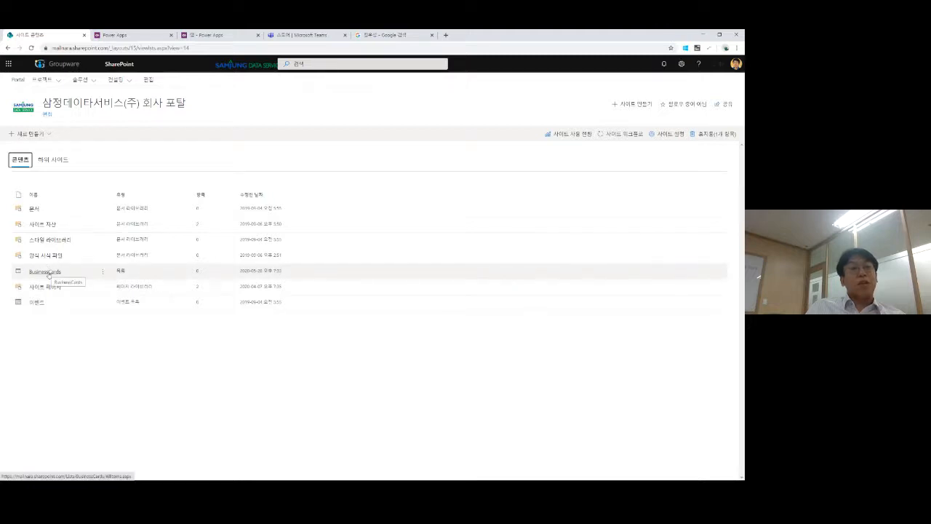
# - Open the BusinessCards list from the site contents and check the field labels used in the Power Apps business card app
pyautogui.click(45, 271)
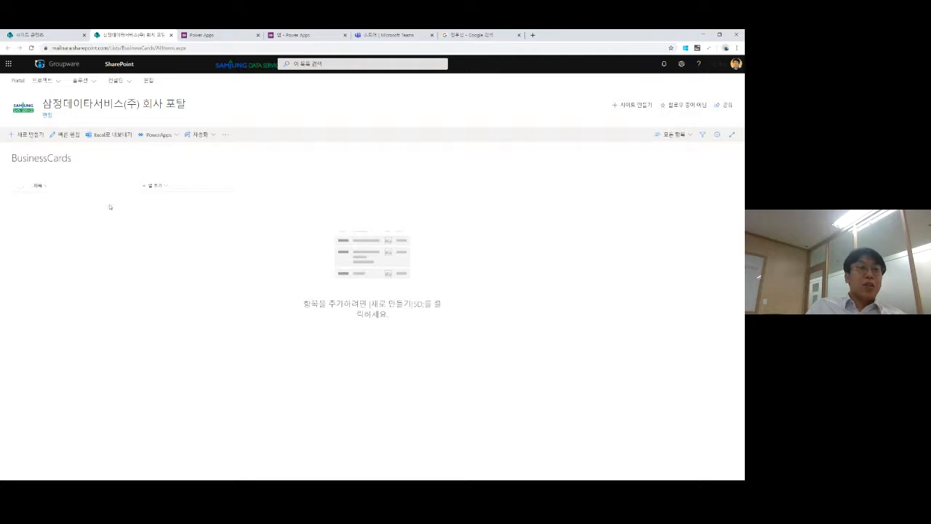
pyautogui.click(240, 36)
pyautogui.click(306, 35)
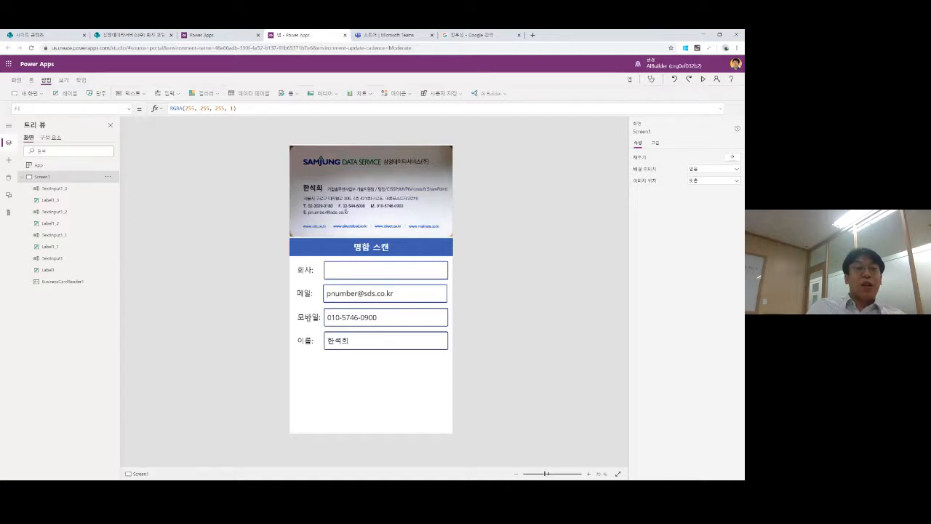
pyautogui.click(131, 35)
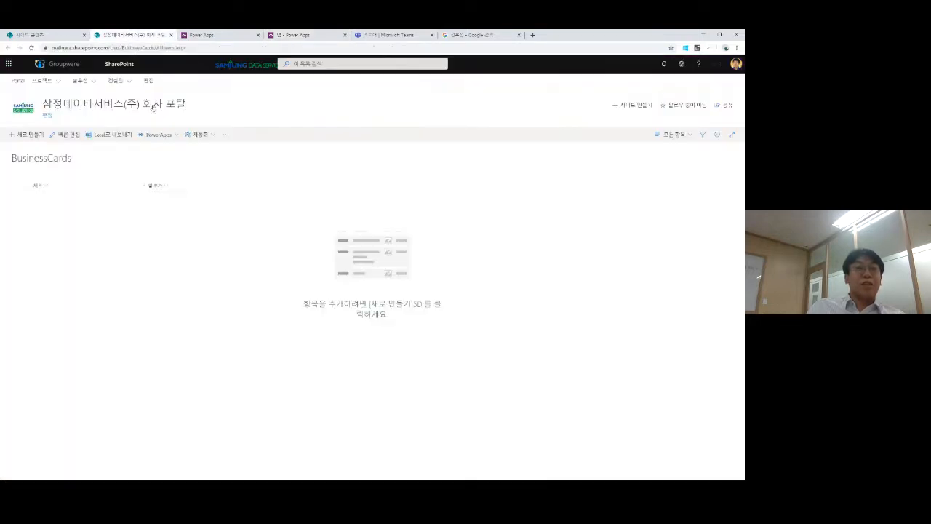
# - Add a single-line text column named 회사 to the BusinessCards list
pyautogui.click(156, 186)
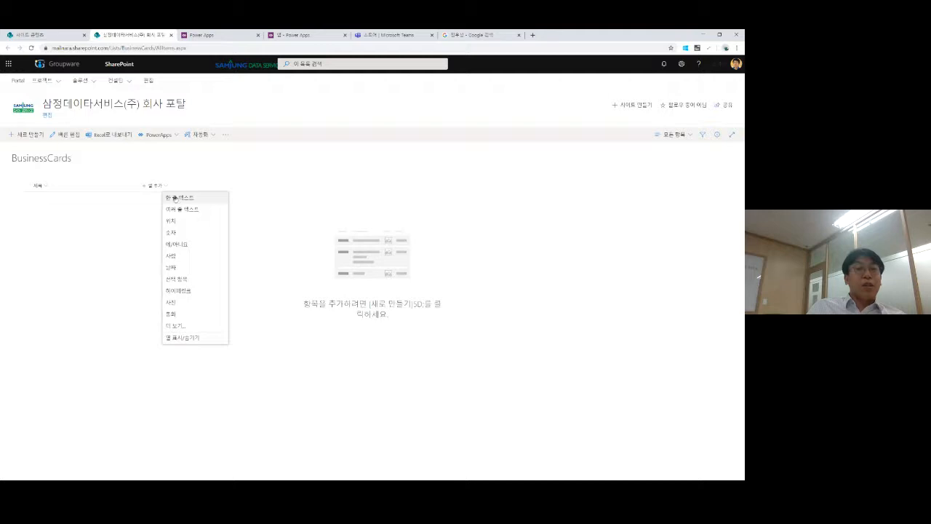
pyautogui.click(176, 198)
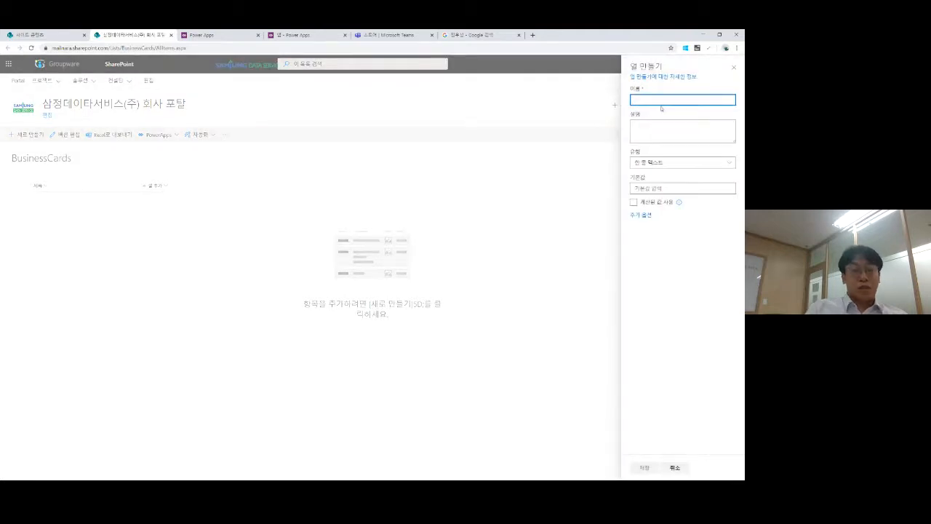
pyautogui.write('dlfma')
pyautogui.press('BackSpace')
pyautogui.press('BackSpace')
pyautogui.press('BackSpace')
pyautogui.press('BackSpace')
pyautogui.press('BackSpace')
pyautogui.write('회사')
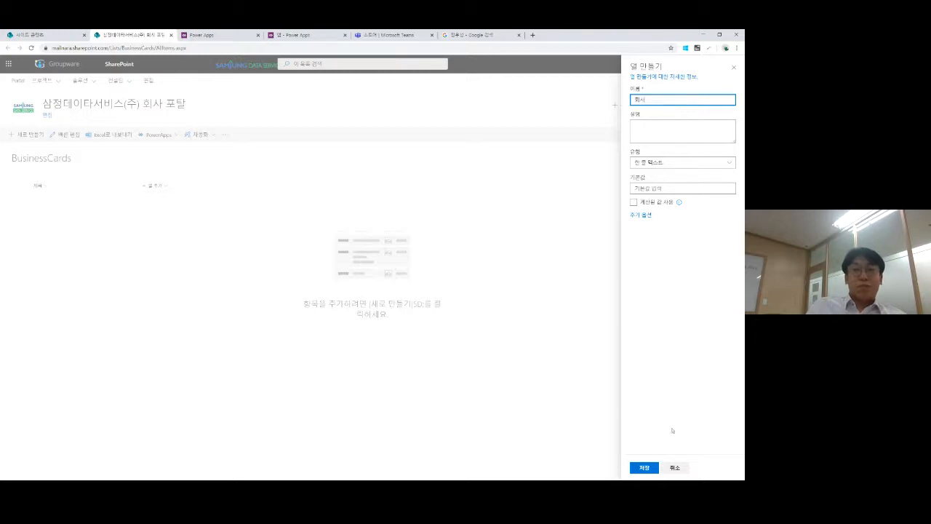
pyautogui.click(644, 467)
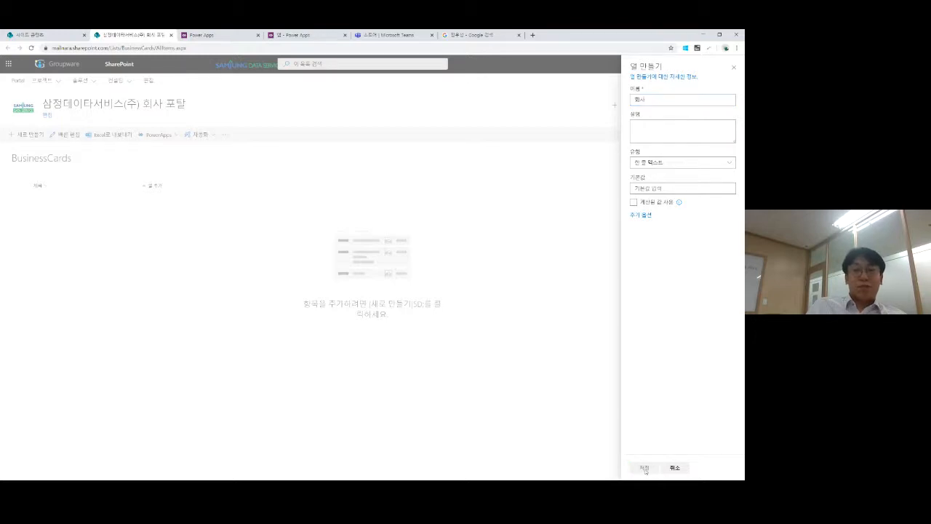
# - Add a single-line text column named 메일 to the BusinessCards list
pyautogui.click(211, 187)
pyautogui.click(224, 199)
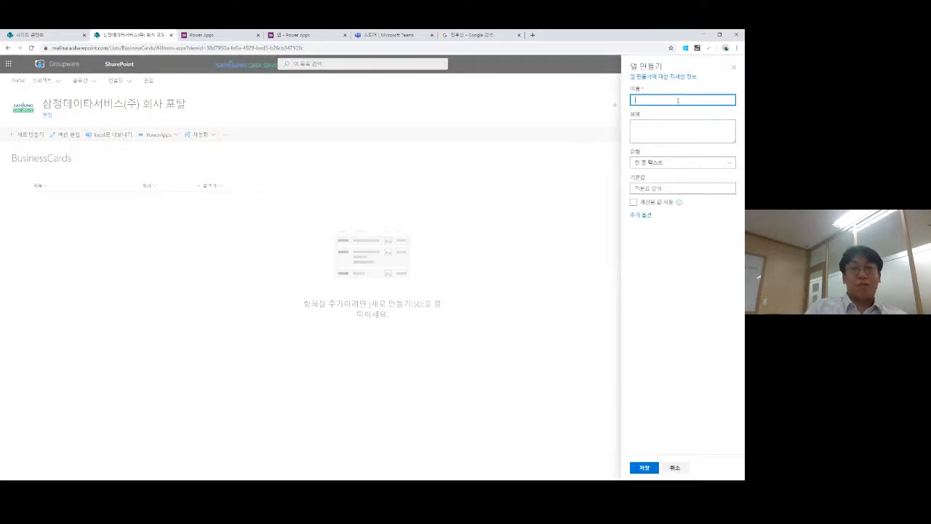
pyautogui.write('메일')
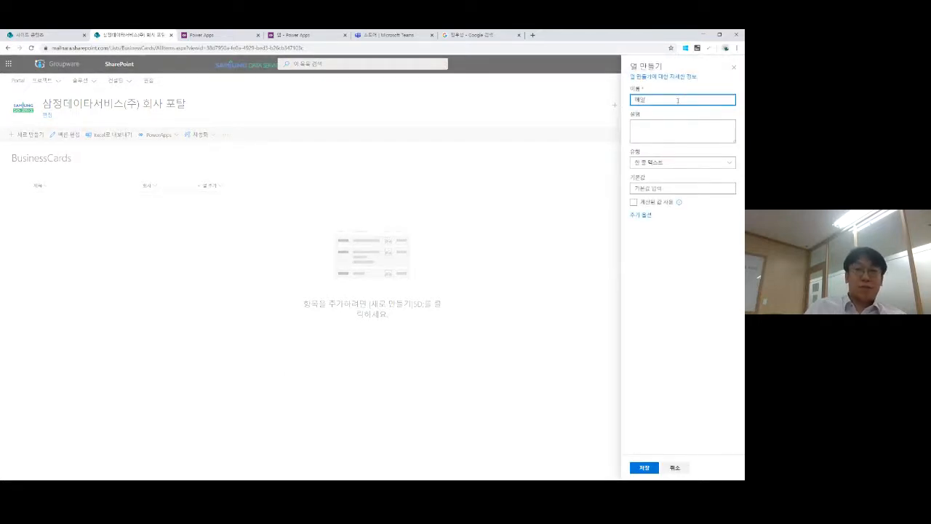
pyautogui.click(644, 467)
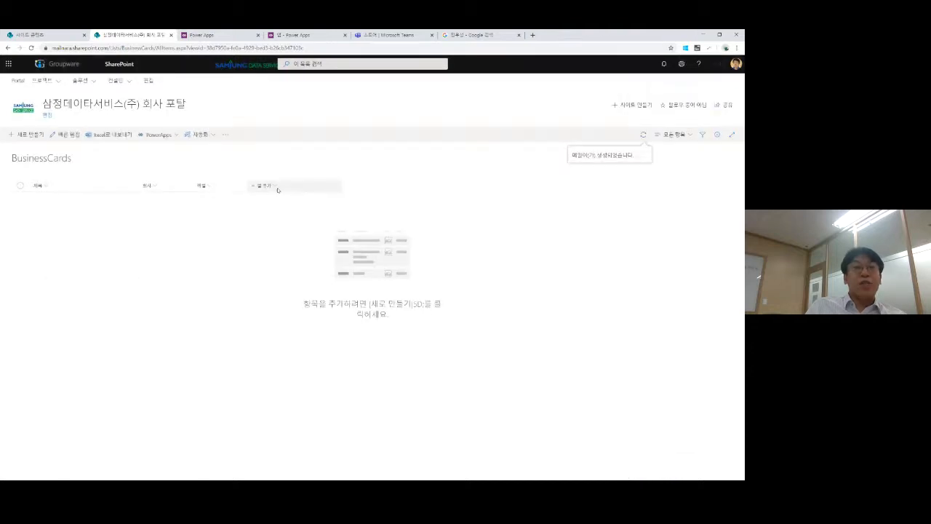
# - Check the field labels in the Power Apps app again and add a single-line text column named 모바일 to the BusinessCards list
pyautogui.click(275, 188)
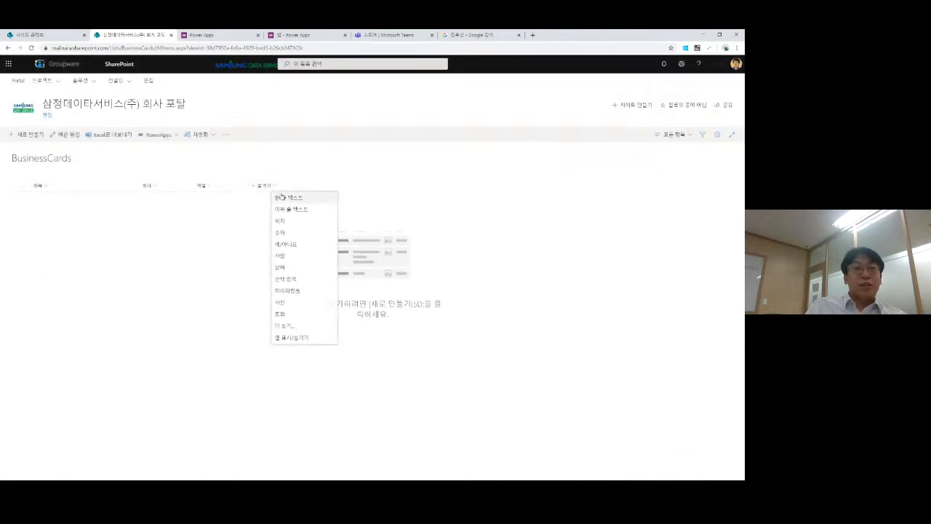
pyautogui.click(230, 36)
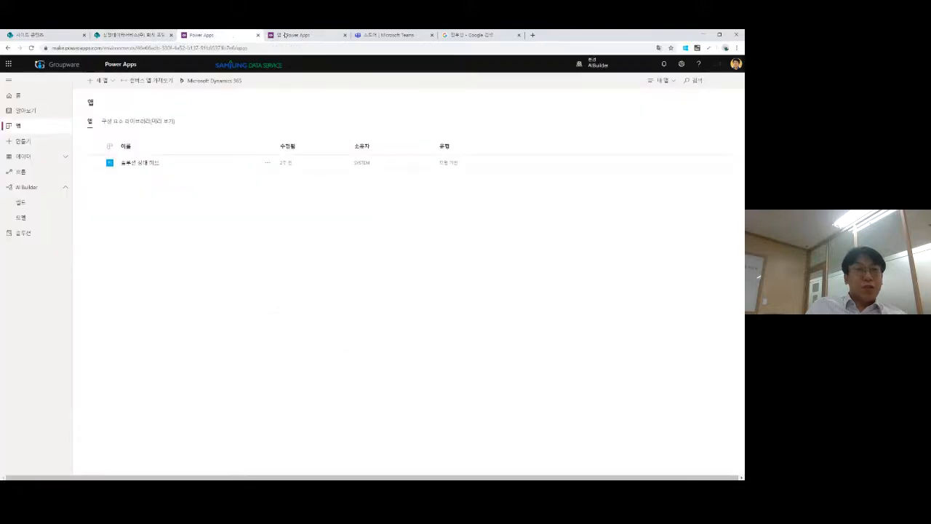
pyautogui.click(285, 35)
pyautogui.click(140, 37)
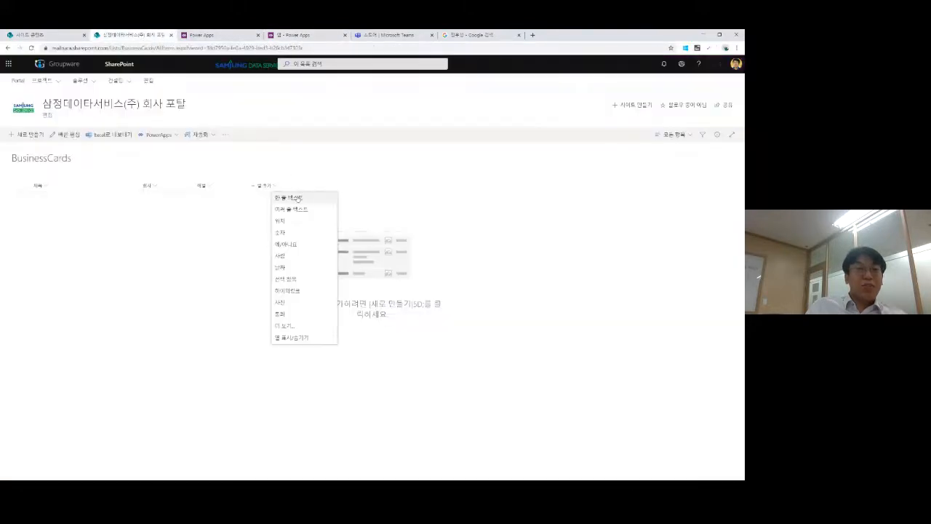
pyautogui.click(289, 198)
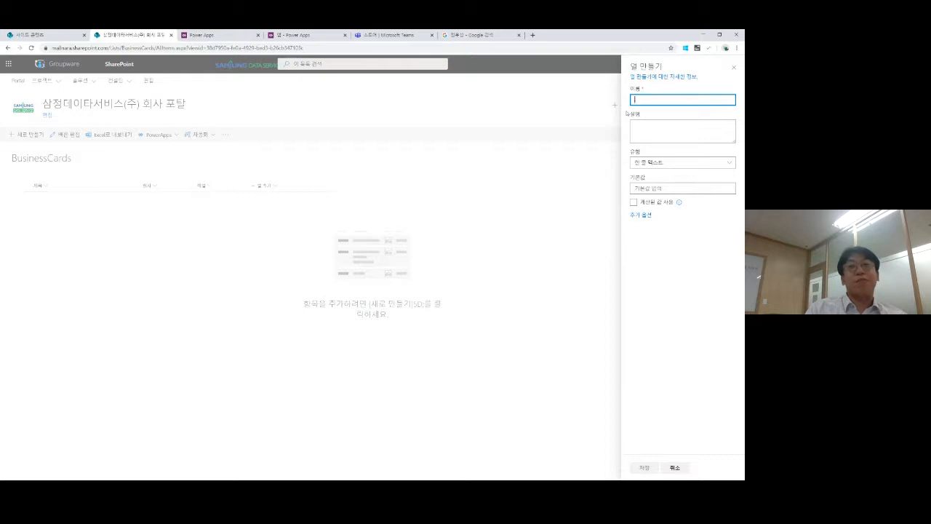
pyautogui.write('모바일')
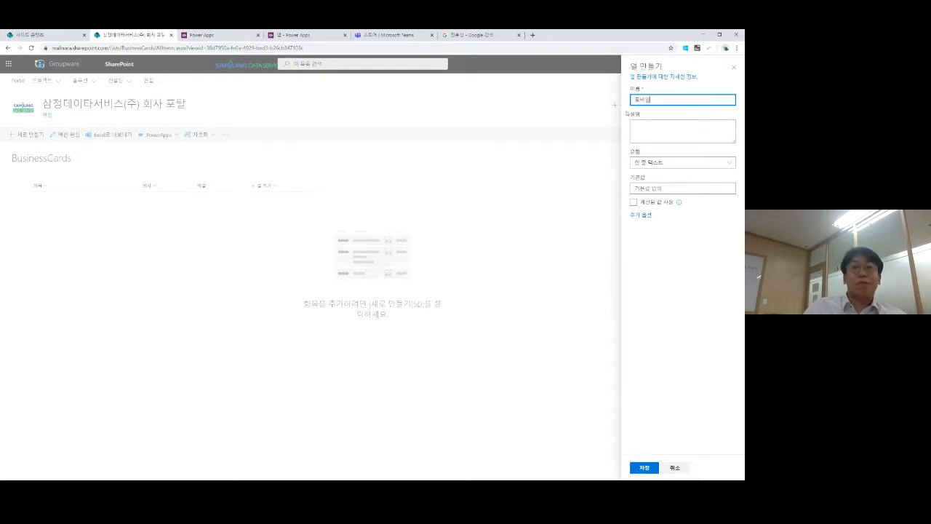
pyautogui.click(645, 468)
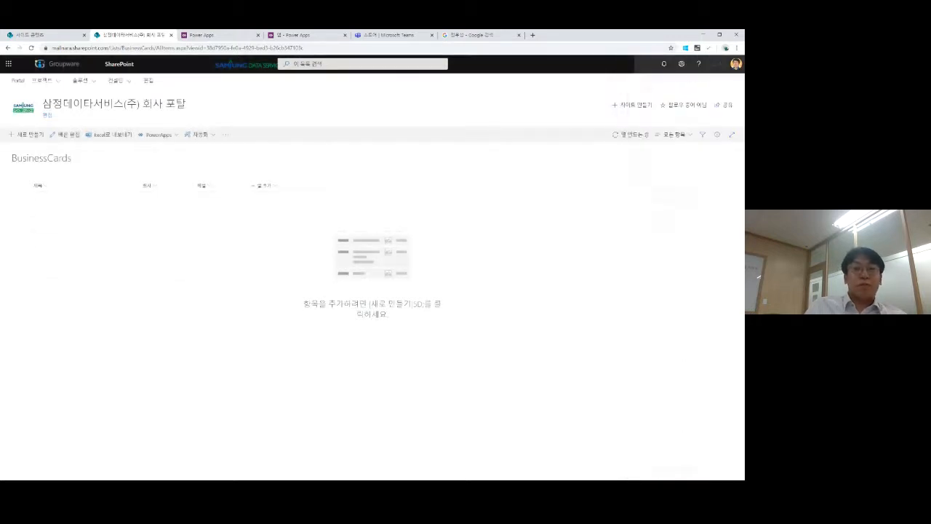
# - Add a multiple-lines text column named 명함이미지 to the BusinessCards list
pyautogui.click(328, 189)
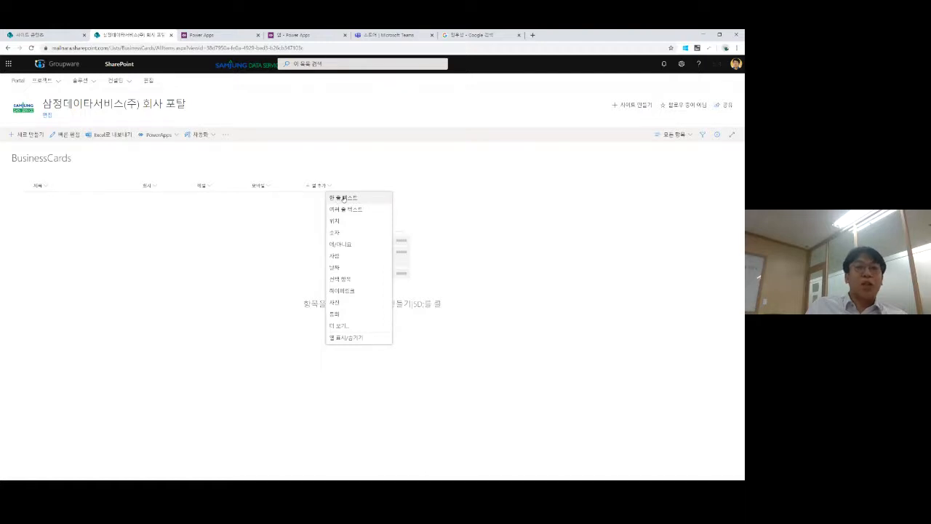
pyautogui.click(348, 211)
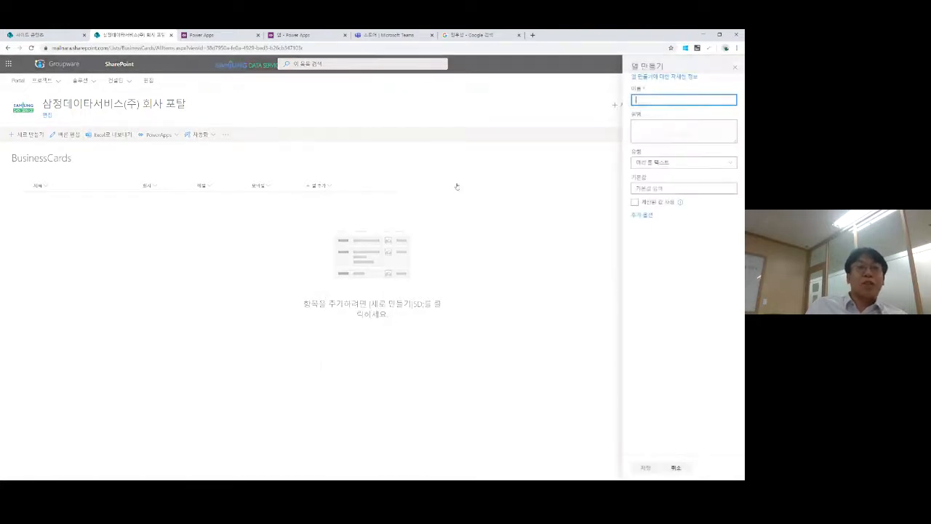
pyautogui.write('dddd')
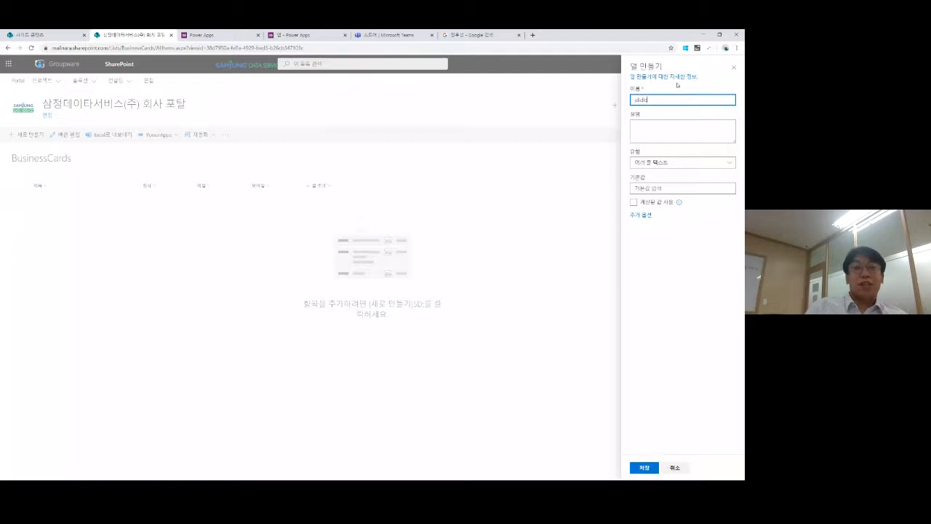
pyautogui.press('BackSpace')
pyautogui.press('BackSpace')
pyautogui.press('BackSpace')
pyautogui.press('BackSpace')
pyautogui.press('BackSpace')
pyautogui.write('이미지')
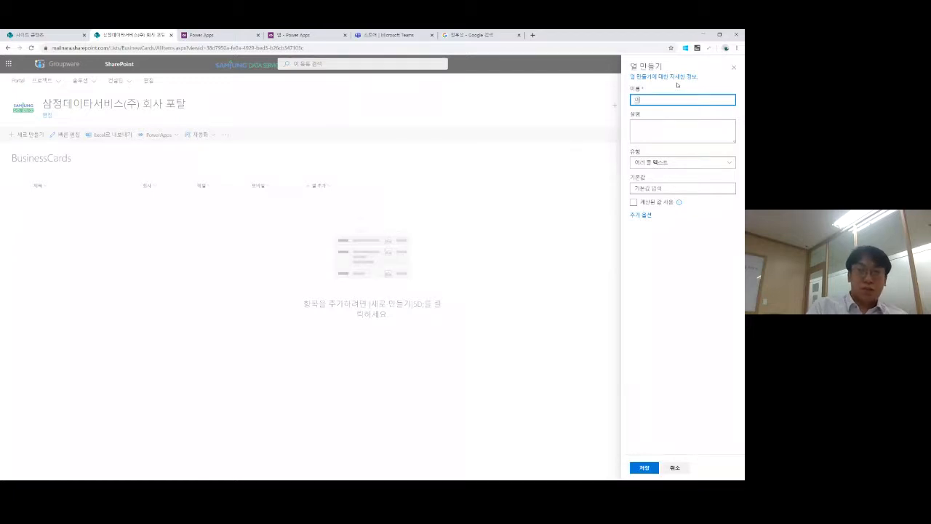
pyautogui.click(661, 272)
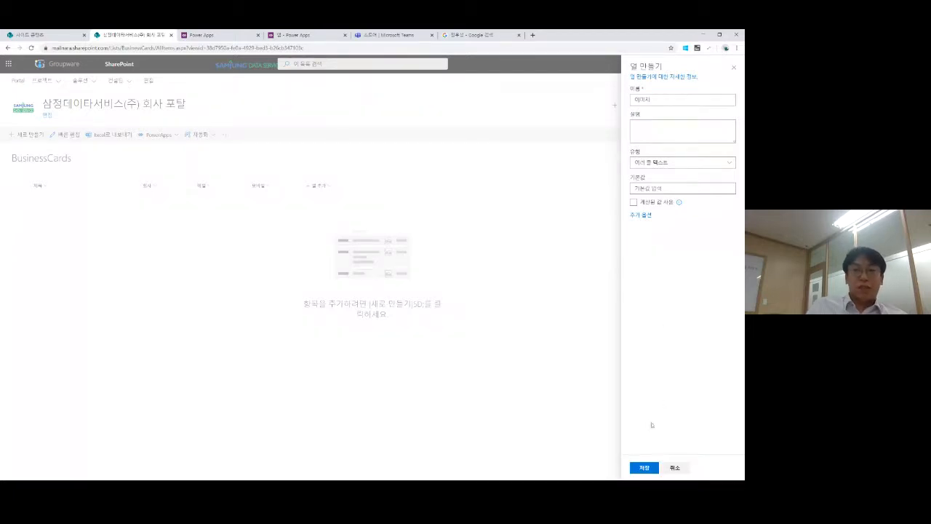
pyautogui.doubleClick(641, 99)
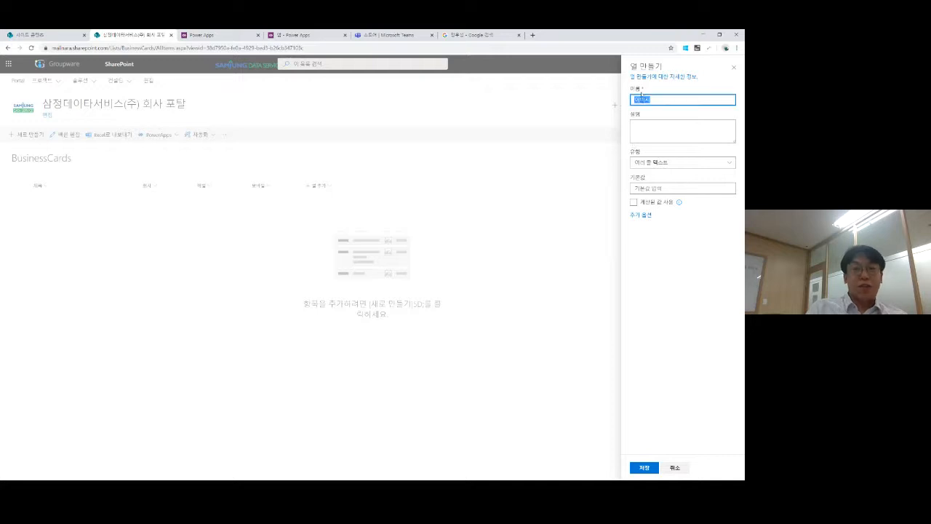
pyautogui.write('명함이미지')
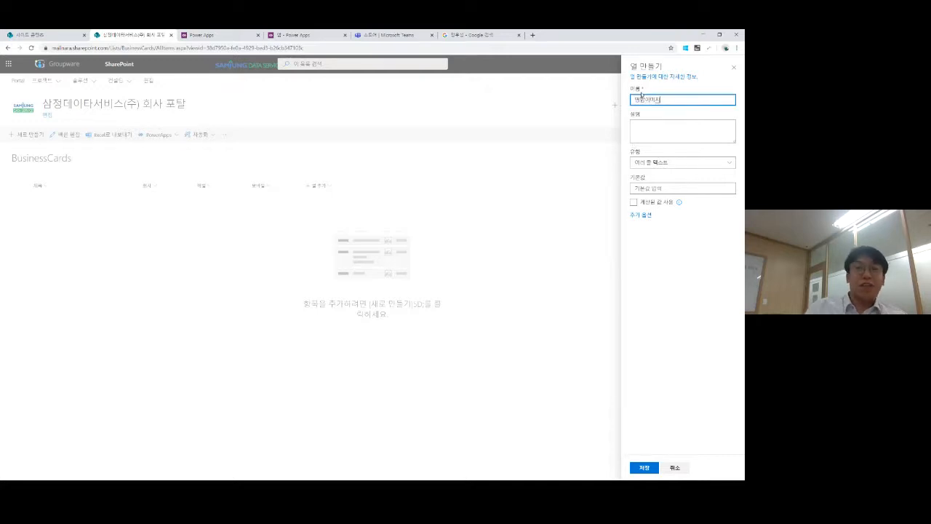
pyautogui.click(681, 306)
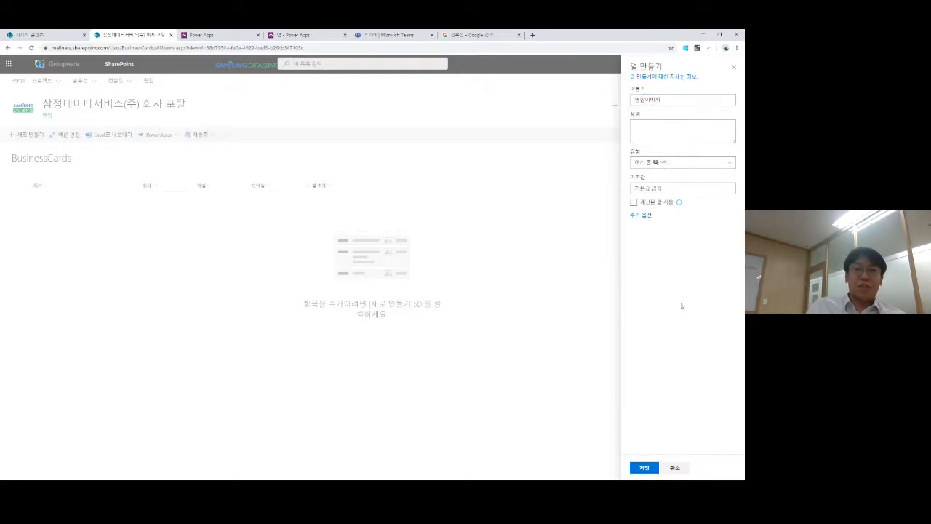
pyautogui.click(644, 467)
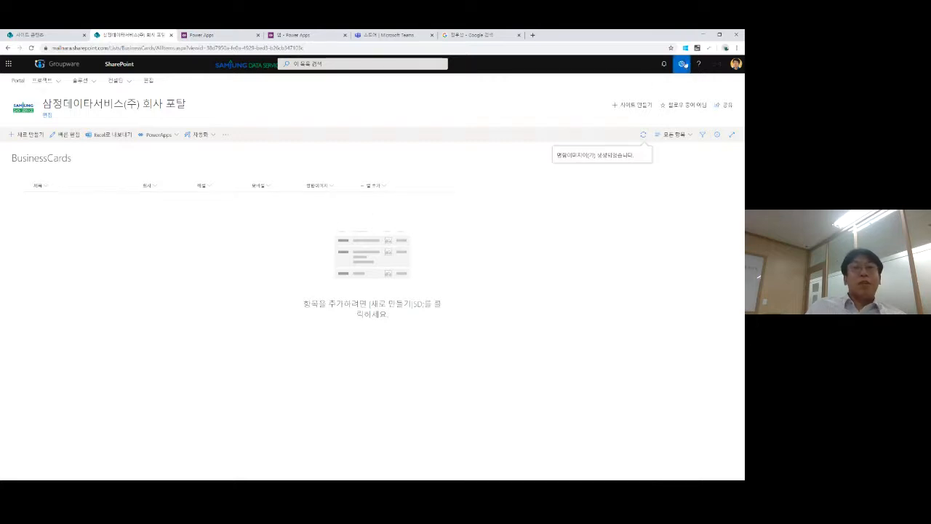
pyautogui.click(681, 63)
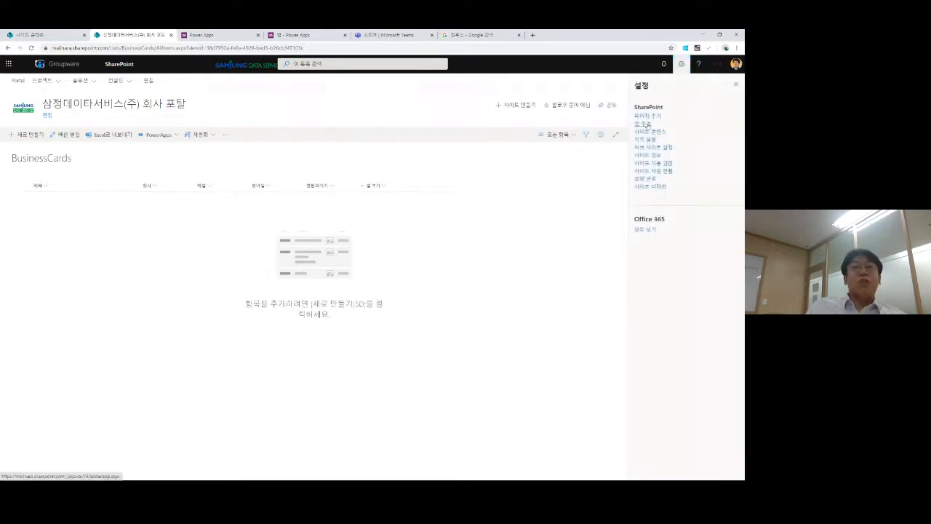
pyautogui.click(682, 64)
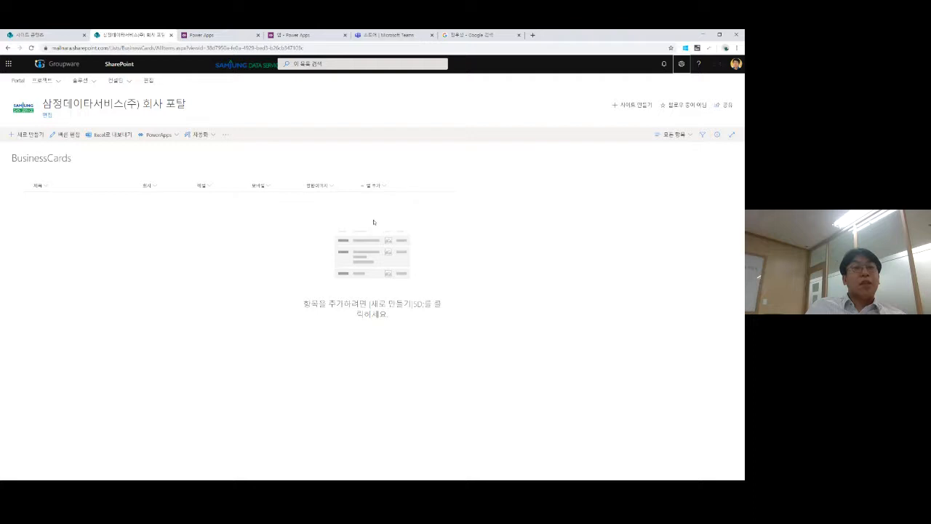
# - Switch to the business card app in Power Apps and add a button labelled 저장 below the 이름 field
pyautogui.click(217, 36)
pyautogui.click(293, 35)
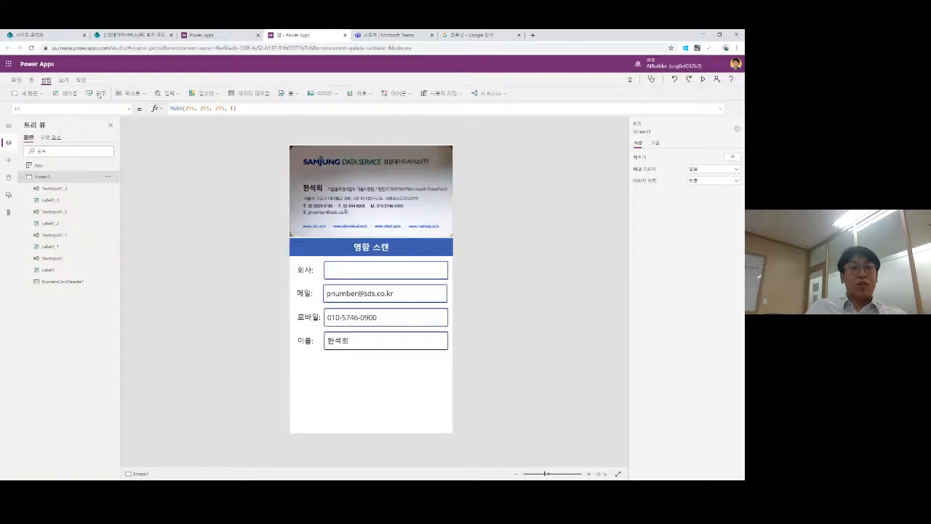
pyautogui.moveTo(100, 96); pyautogui.dragTo(378, 376)
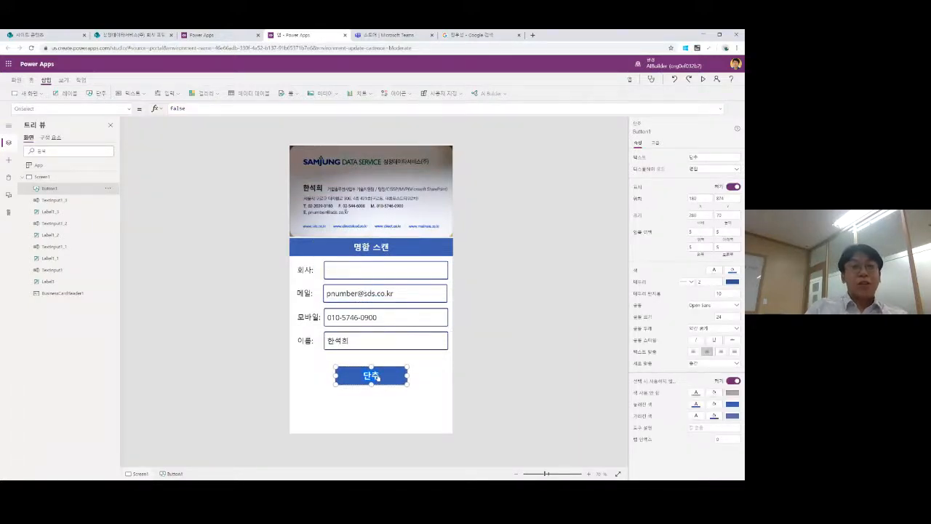
pyautogui.doubleClick(378, 376)
pyautogui.write('저장')
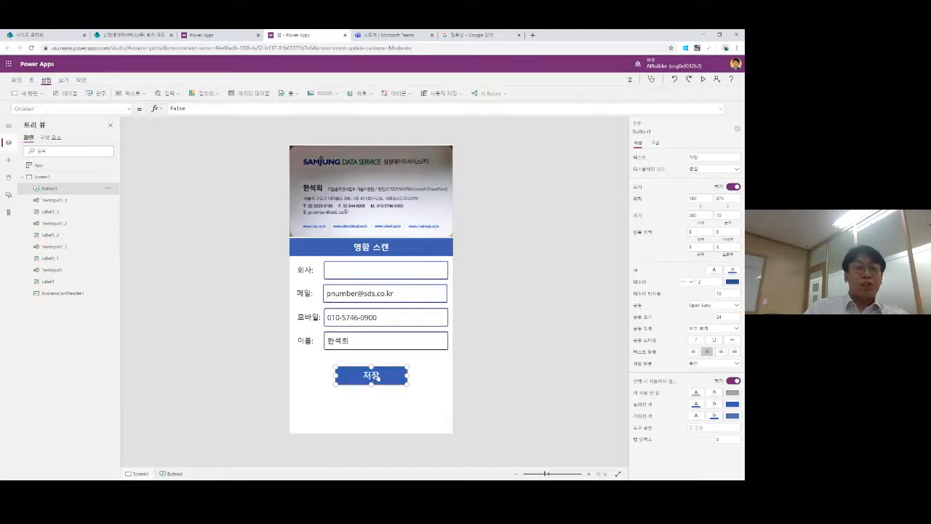
pyautogui.click(429, 378)
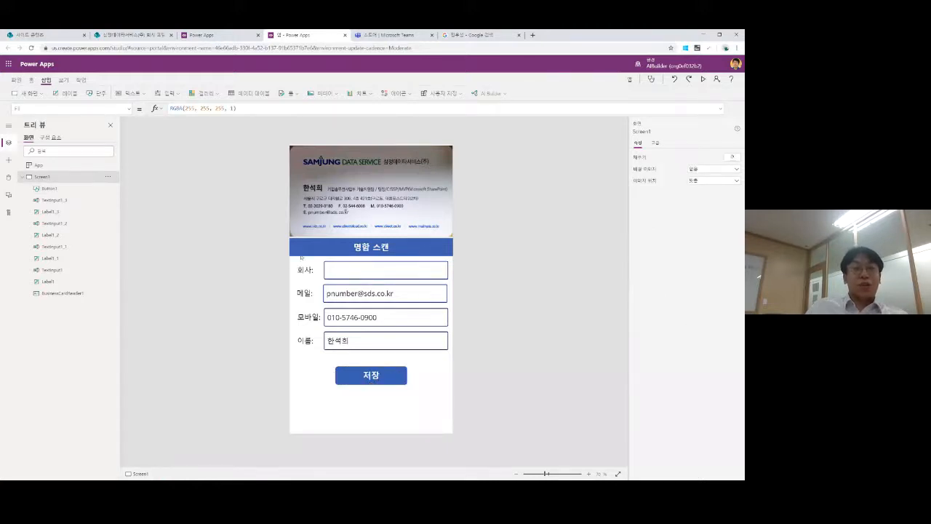
# - Clear the OnSelect formula of the 저장 button and open the Power Automate flows for it
pyautogui.click(367, 379)
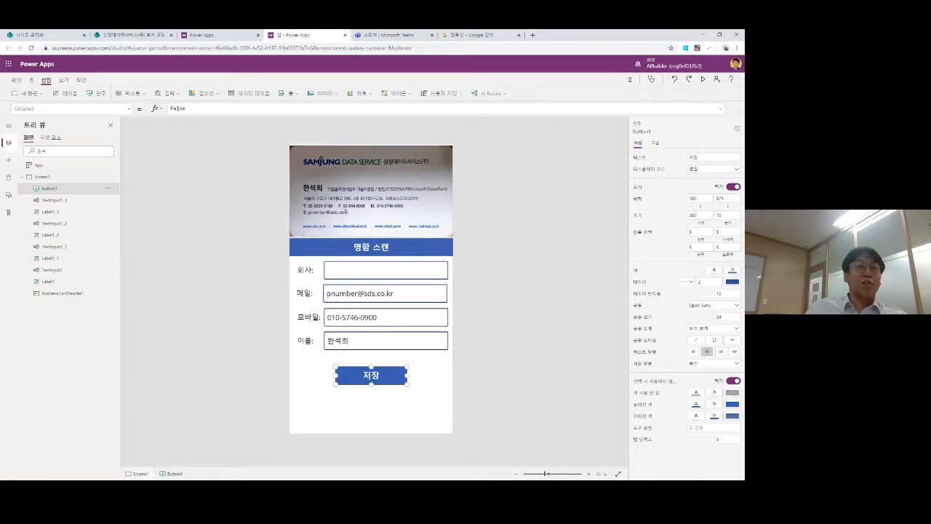
pyautogui.click(179, 109)
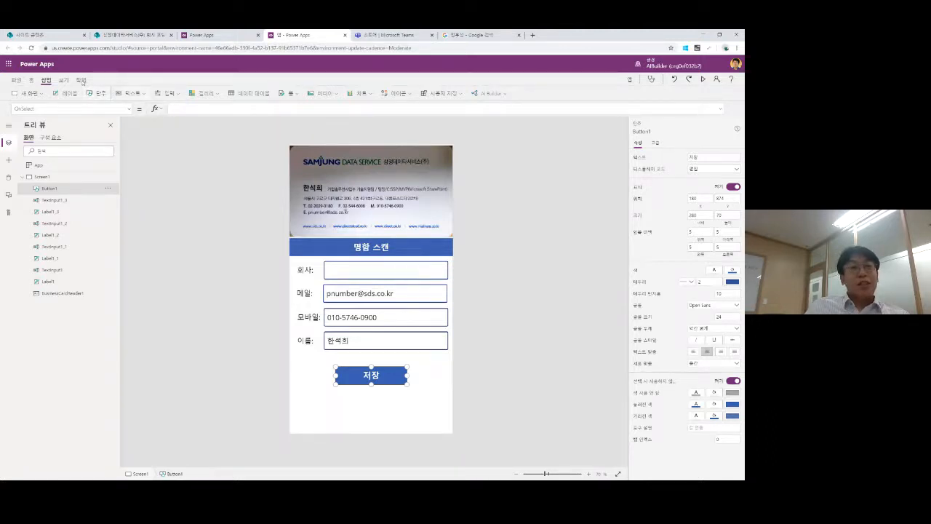
pyautogui.click(82, 80)
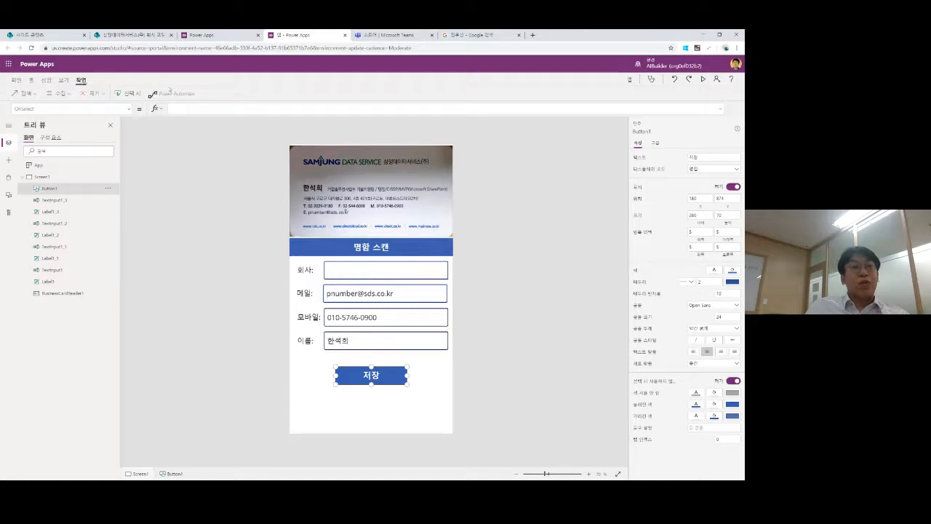
pyautogui.click(179, 95)
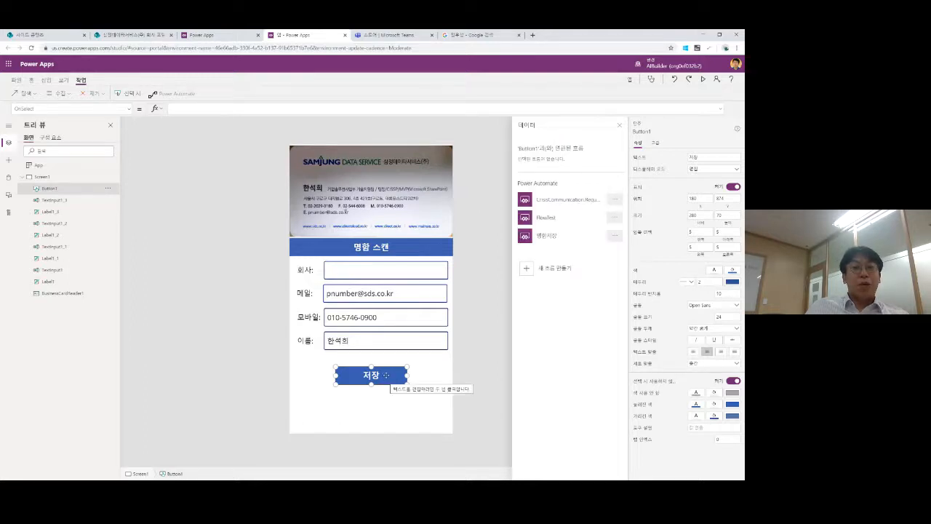
# - Create a new flow from the PowerApps 단추 template and add a new step after the PowerApps trigger
pyautogui.click(560, 269)
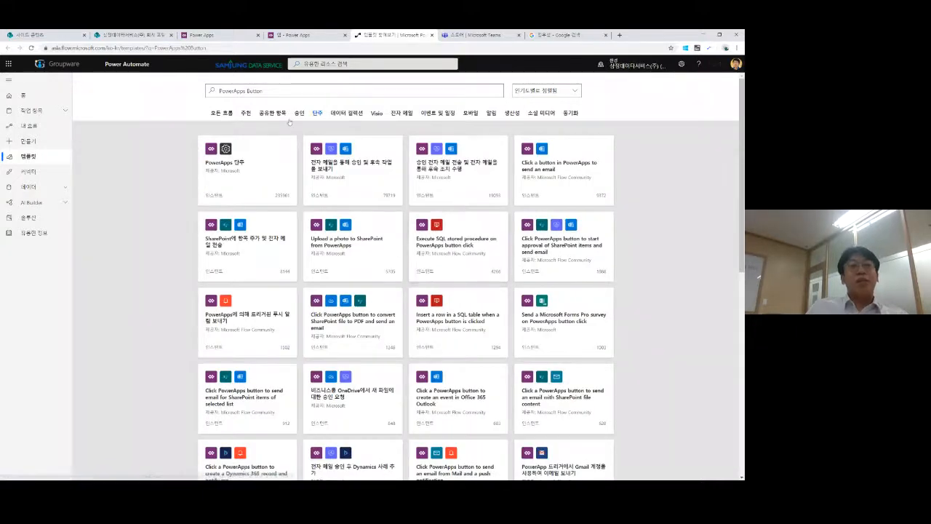
pyautogui.click(225, 163)
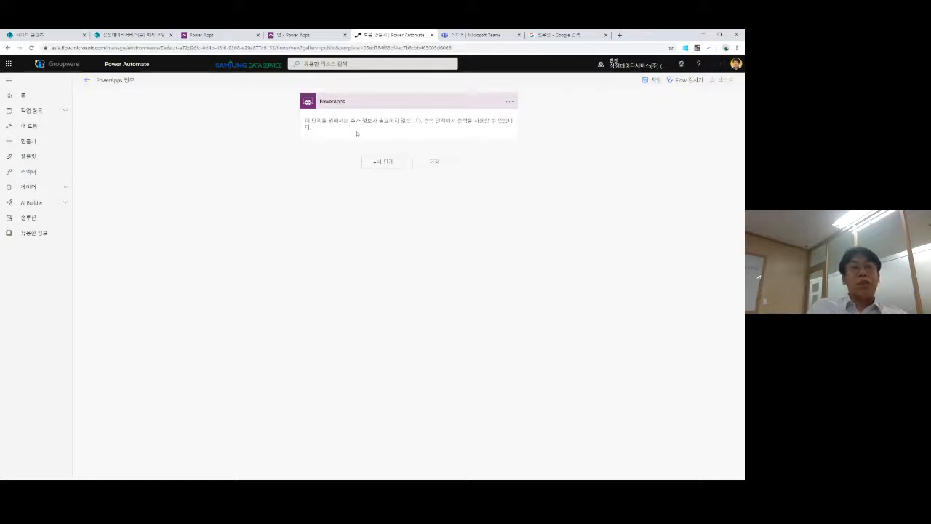
pyautogui.click(383, 163)
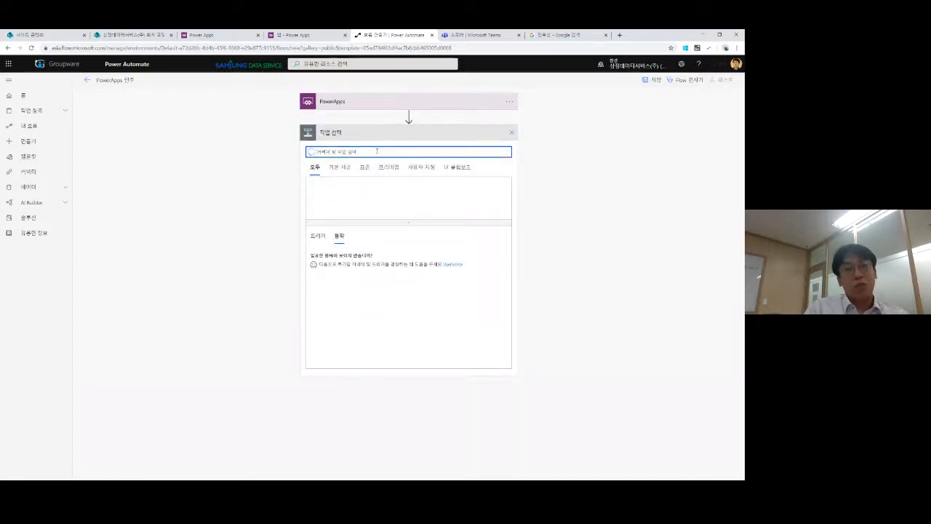
pyautogui.write('메')
pyautogui.press('BackSpace')
pyautogui.press('BackSpace')
pyautogui.write('Shar')
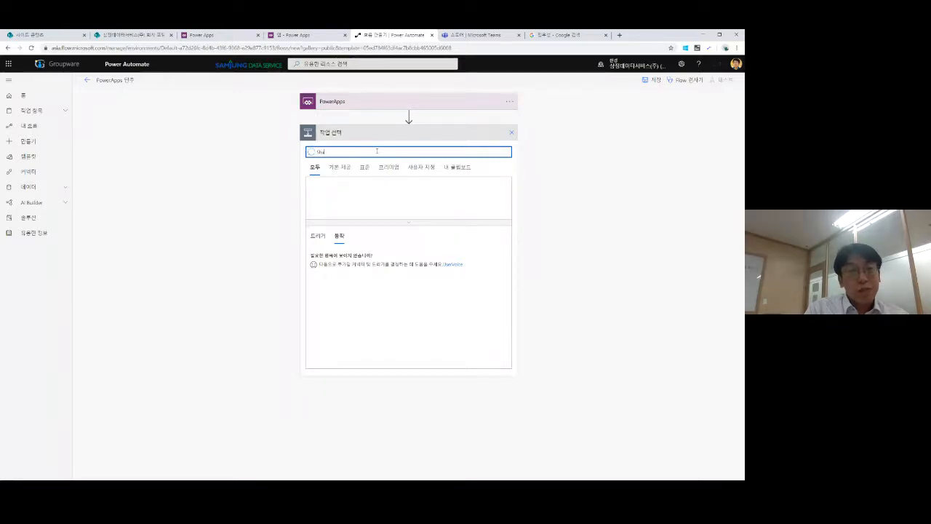
pyautogui.write('ep')
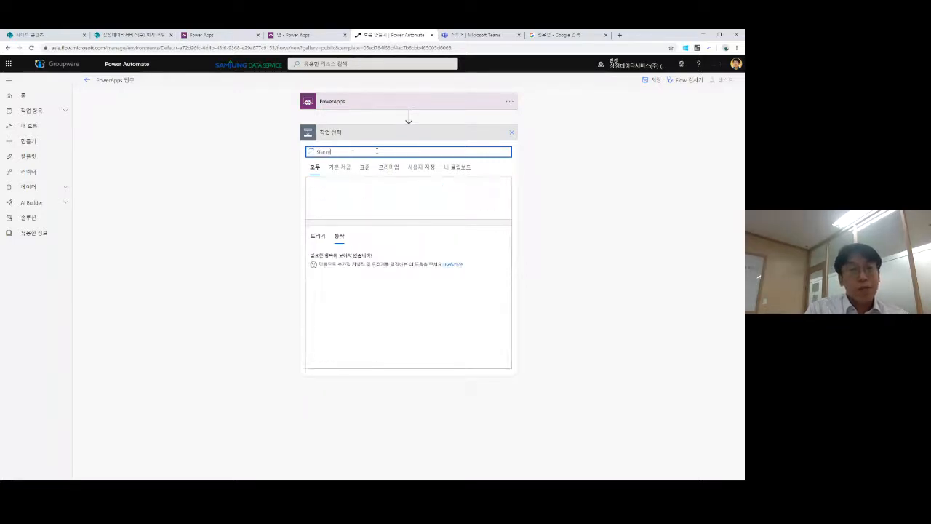
pyautogui.write('oint')
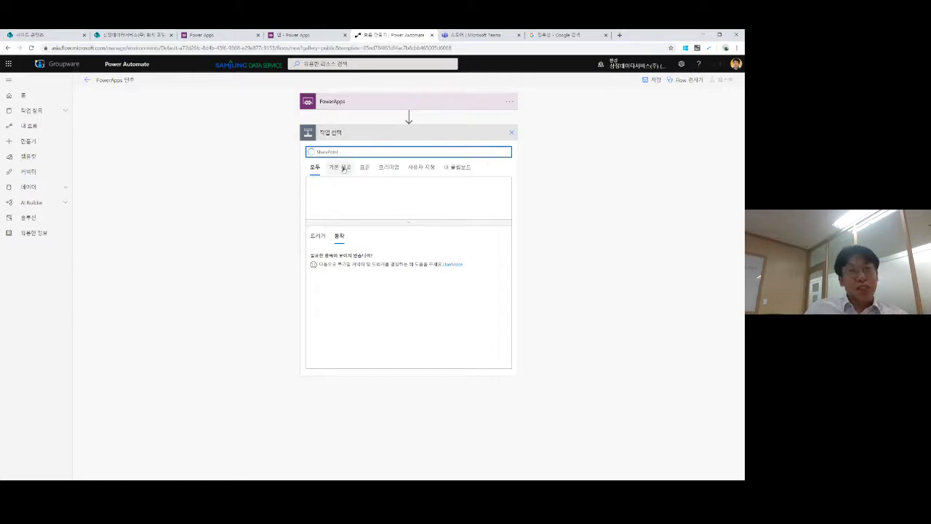
pyautogui.click(340, 167)
pyautogui.click(315, 169)
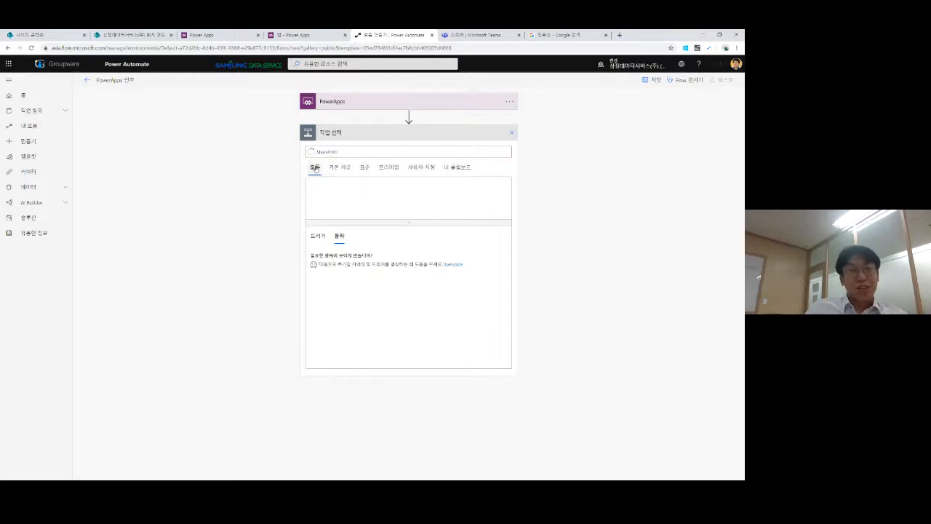
pyautogui.click(364, 167)
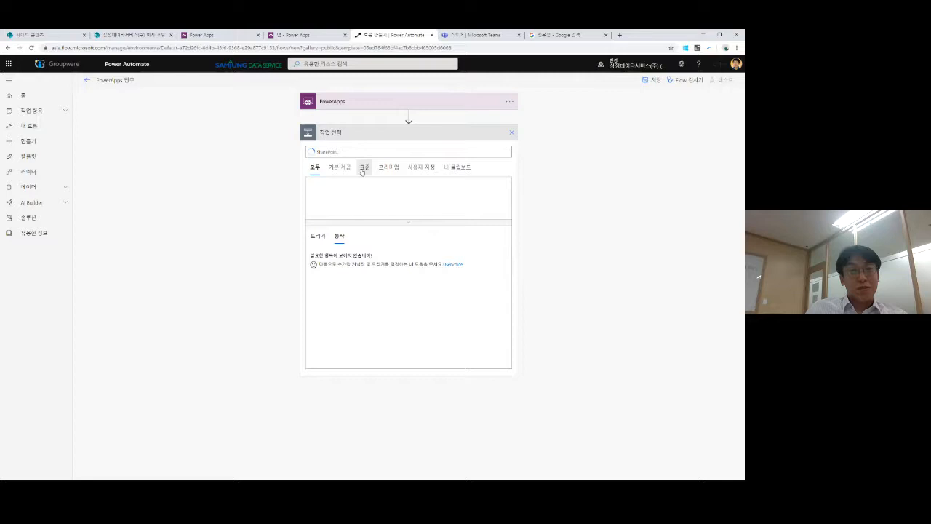
pyautogui.click(315, 167)
pyautogui.doubleClick(328, 152)
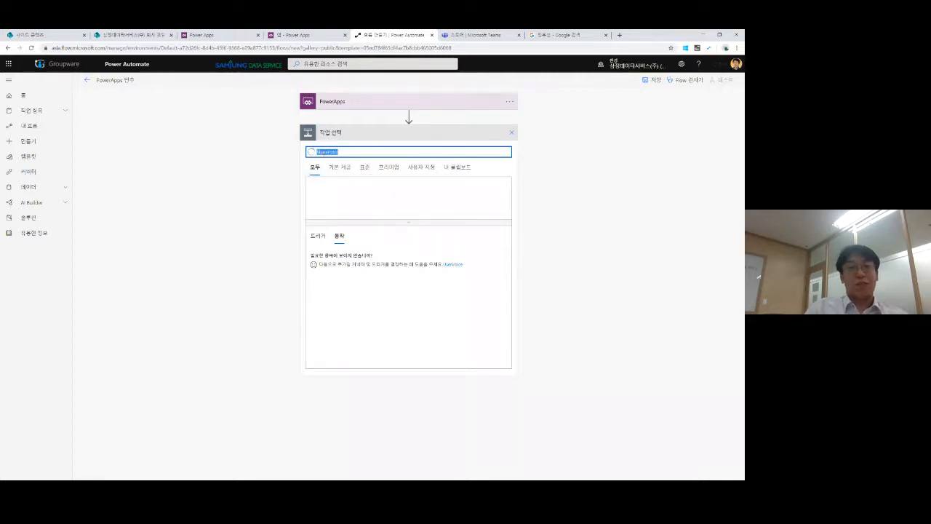
pyautogui.press('BackSpace')
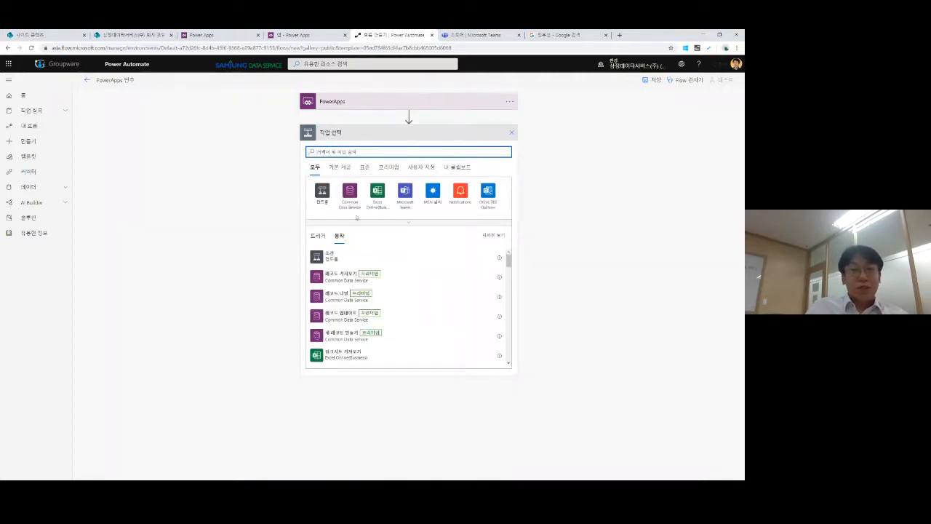
# - Add the SharePoint action 항목 만들기 after the PowerApps trigger
pyautogui.click(409, 222)
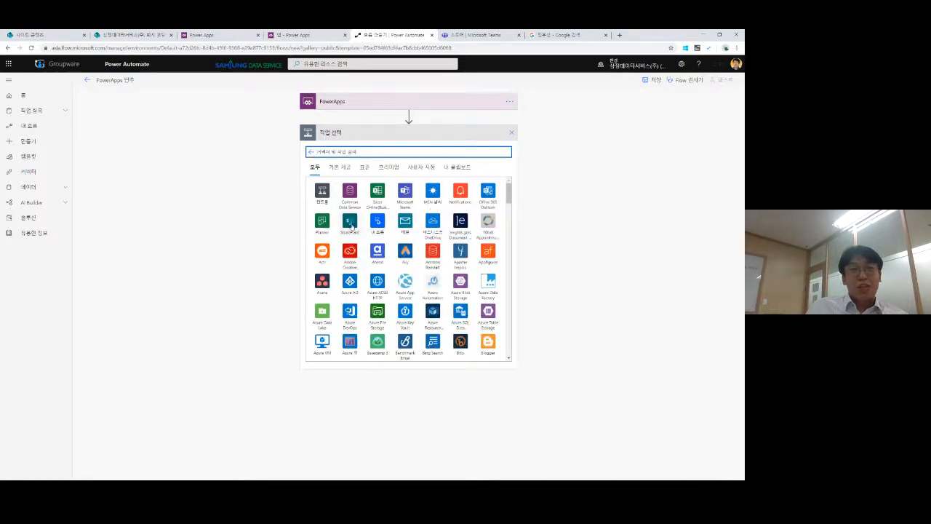
pyautogui.click(350, 221)
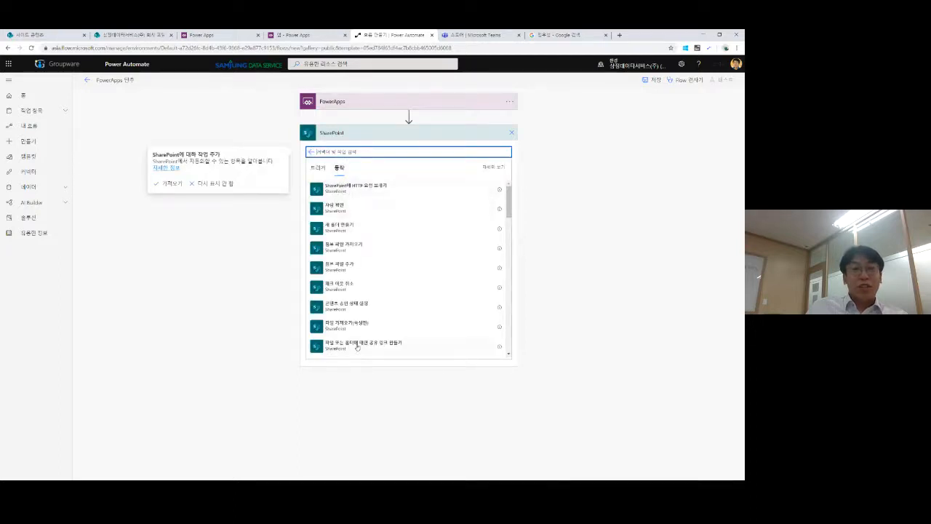
pyautogui.scroll(-1, 349, 253)
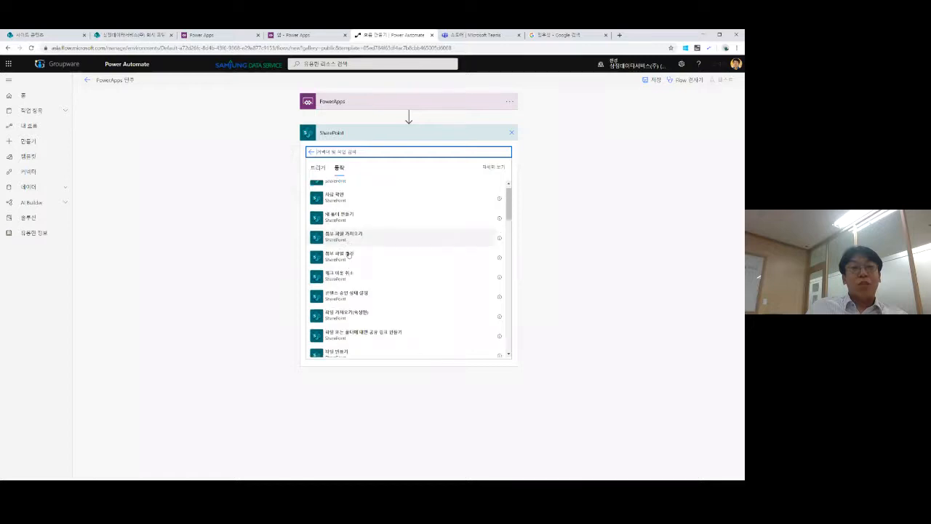
pyautogui.scroll(-3, 348, 253)
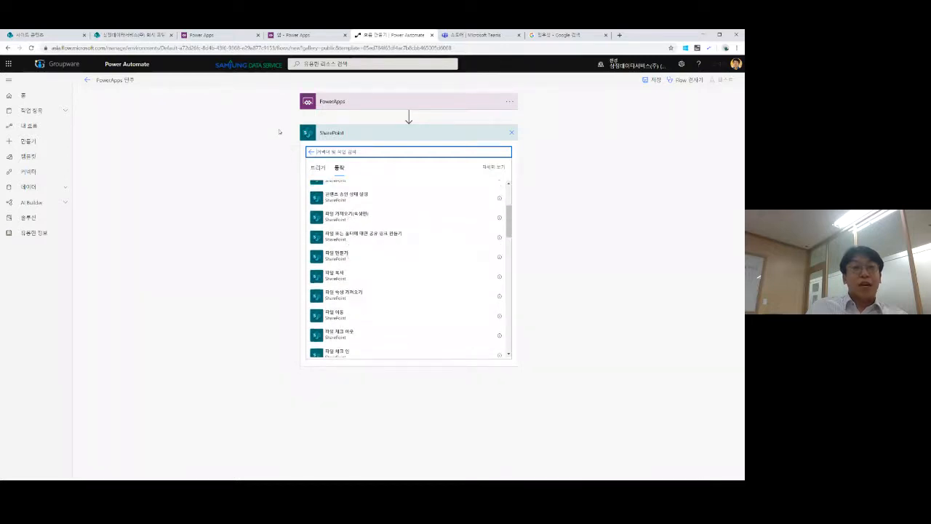
pyautogui.click(142, 35)
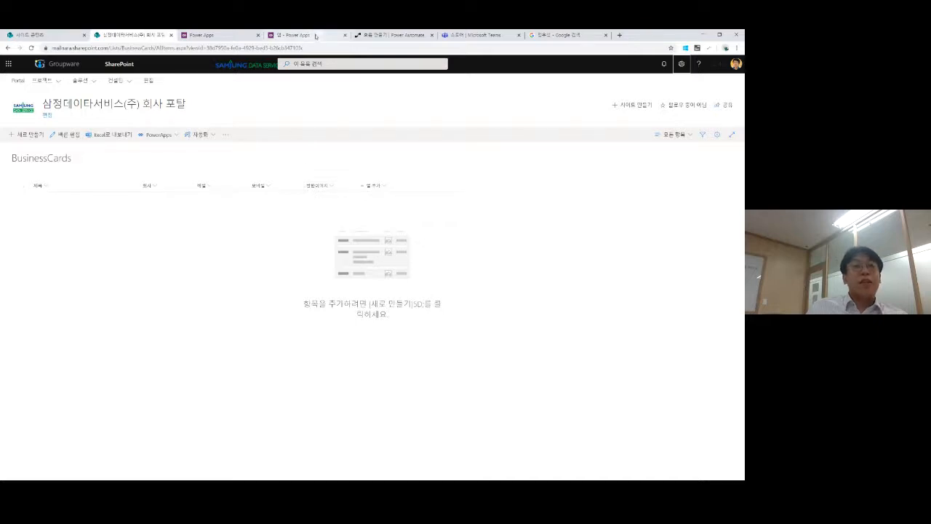
pyautogui.click(393, 35)
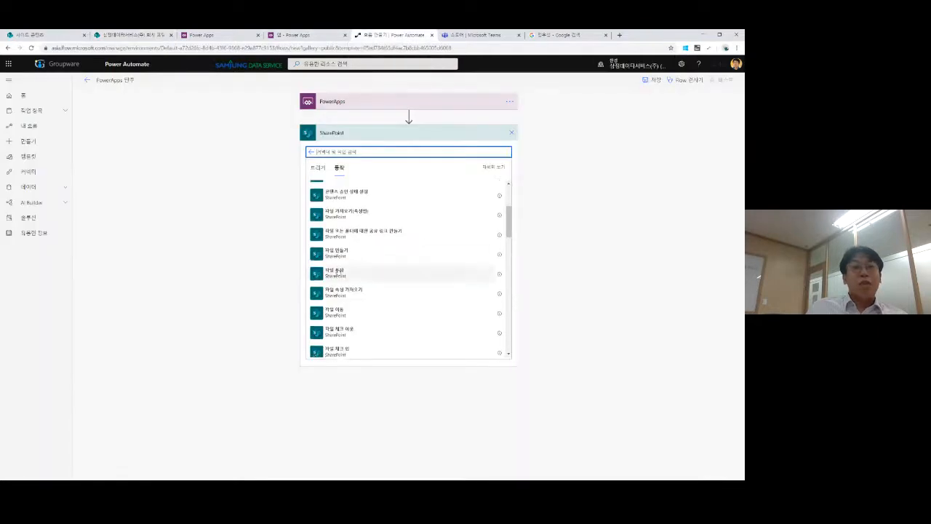
pyautogui.scroll(-3, 337, 270)
pyautogui.scroll(-3, 337, 271)
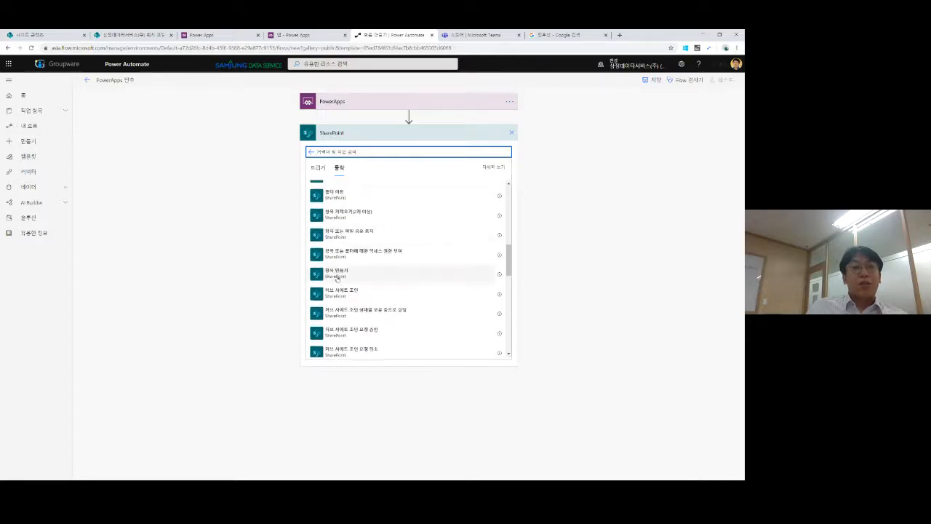
pyautogui.click(337, 276)
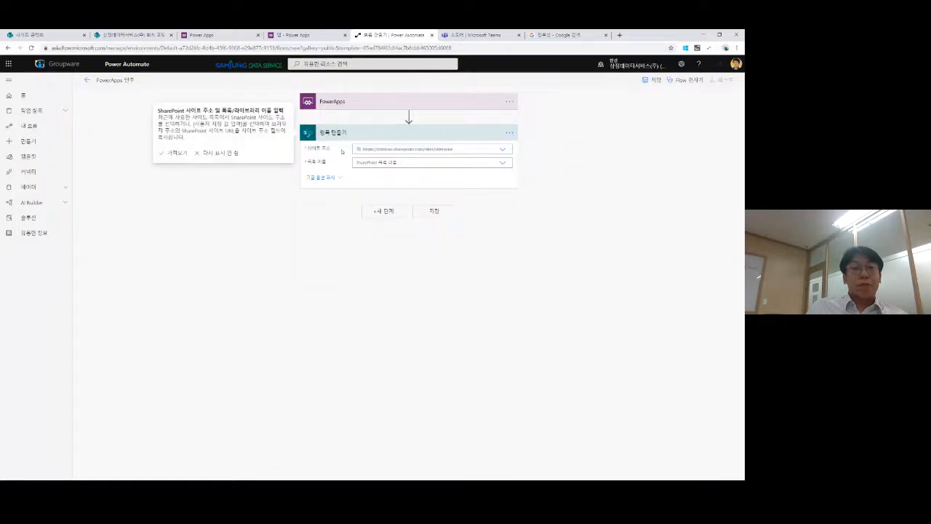
# - Set the 항목 만들기 action's site address to 삼정데이타서비스(주) 회사 포털 and its list name to BusinessCards
pyautogui.click(502, 150)
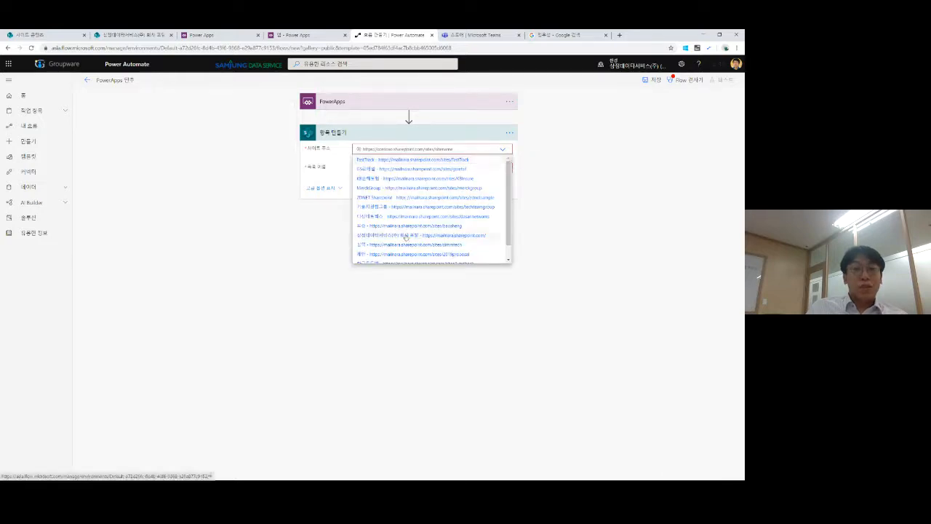
pyautogui.click(125, 34)
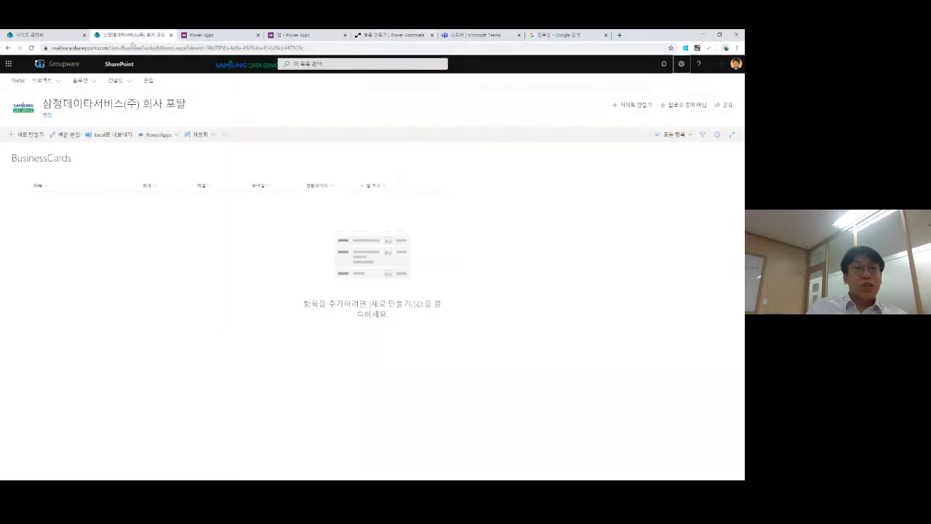
pyautogui.click(389, 35)
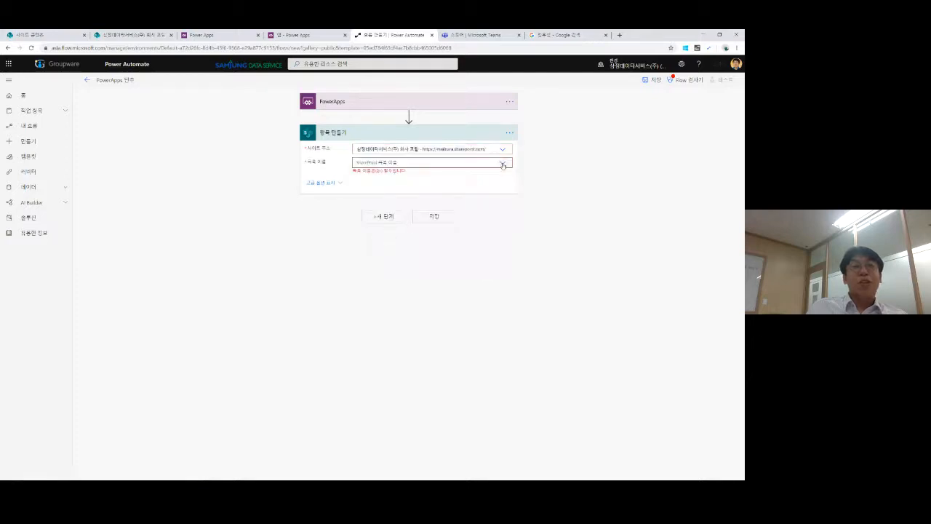
pyautogui.click(502, 164)
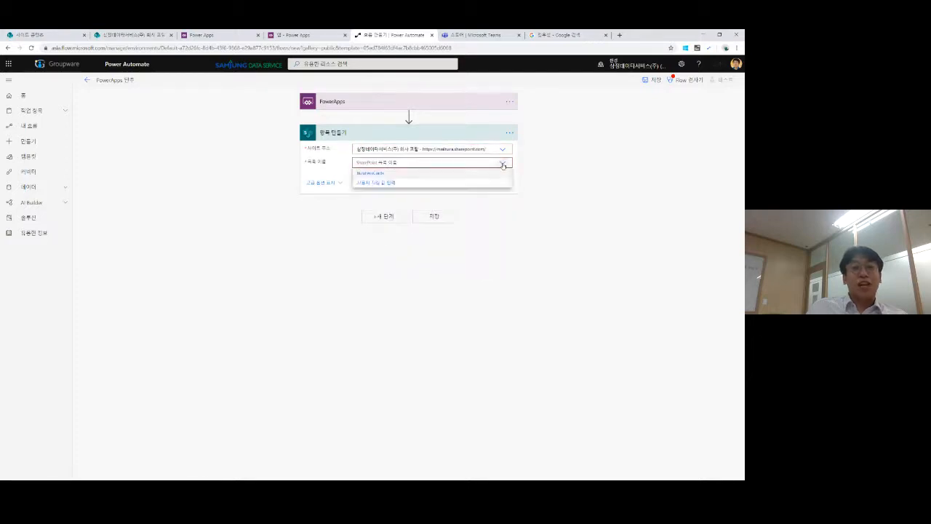
pyautogui.click(369, 175)
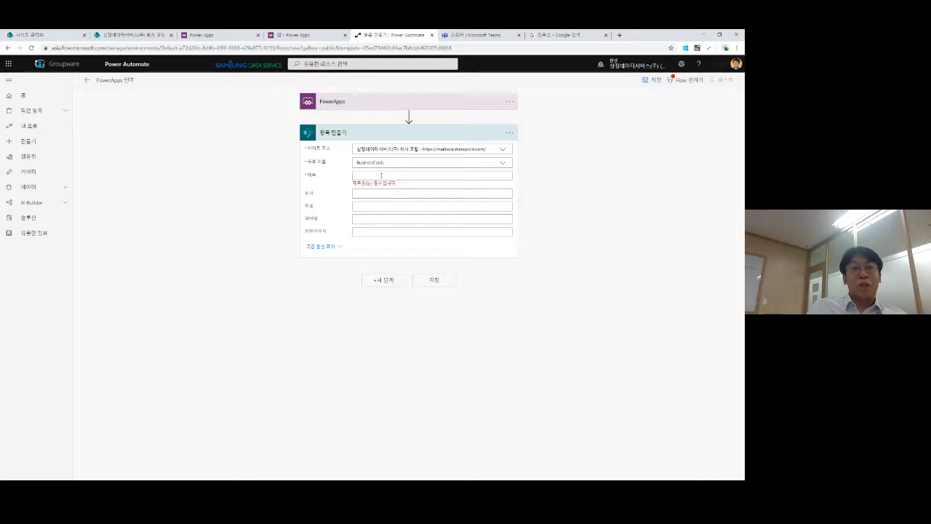
# - Fill the 제목 and 회사 fields of the 항목 만들기 action with PowerApps에서 질문 dynamic content
pyautogui.click(381, 175)
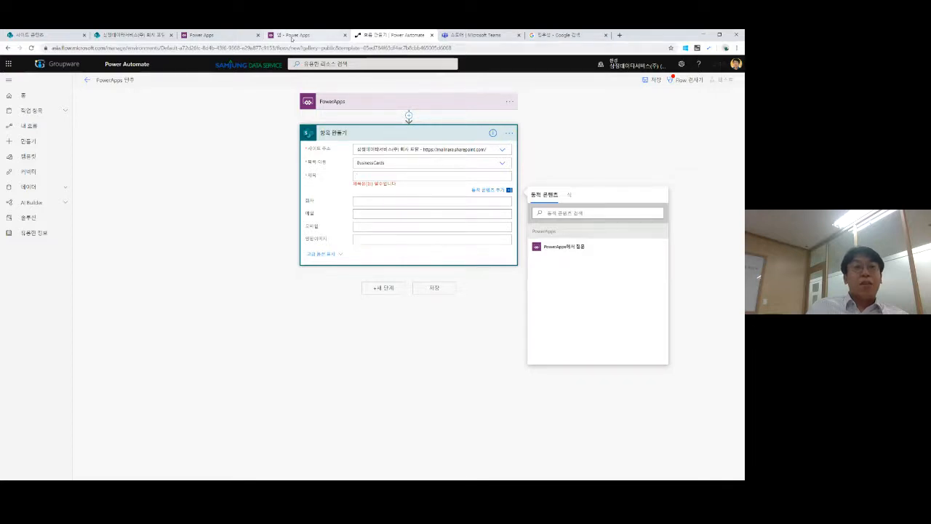
pyautogui.click(289, 35)
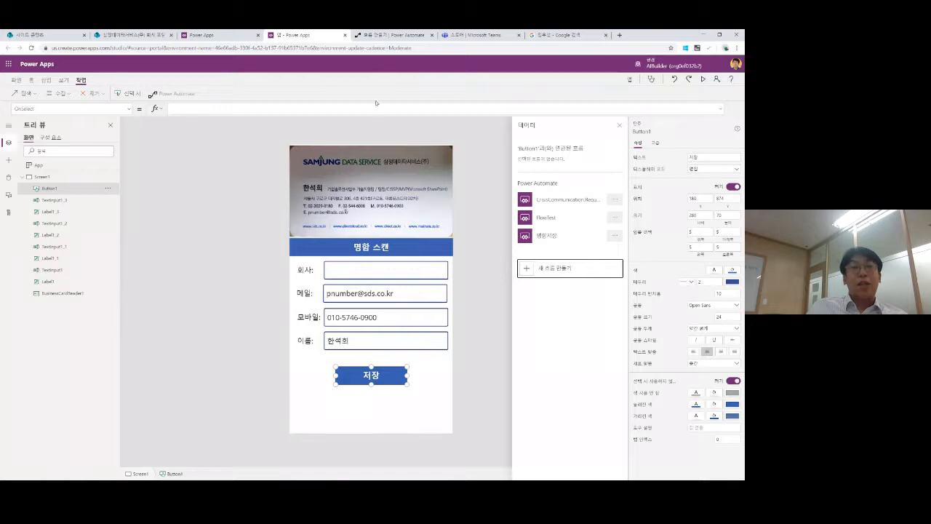
pyautogui.click(385, 36)
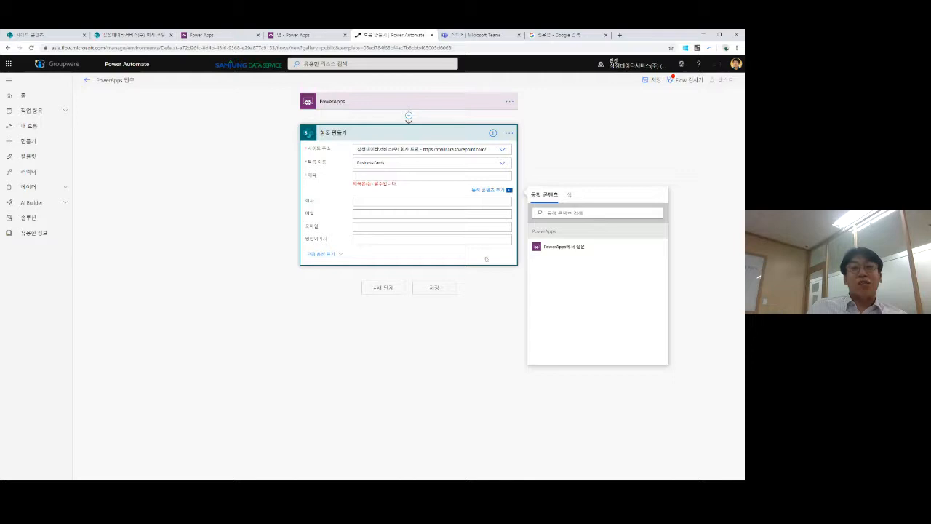
pyautogui.click(562, 248)
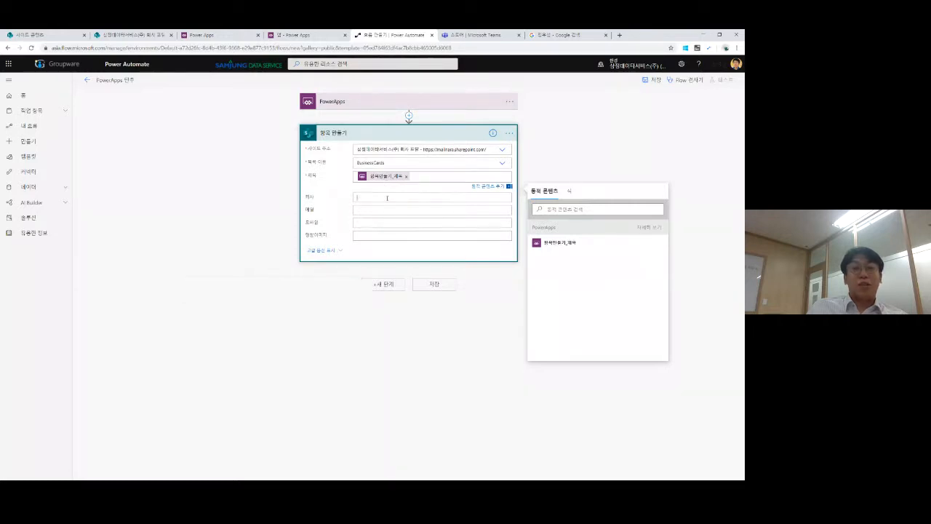
pyautogui.click(387, 198)
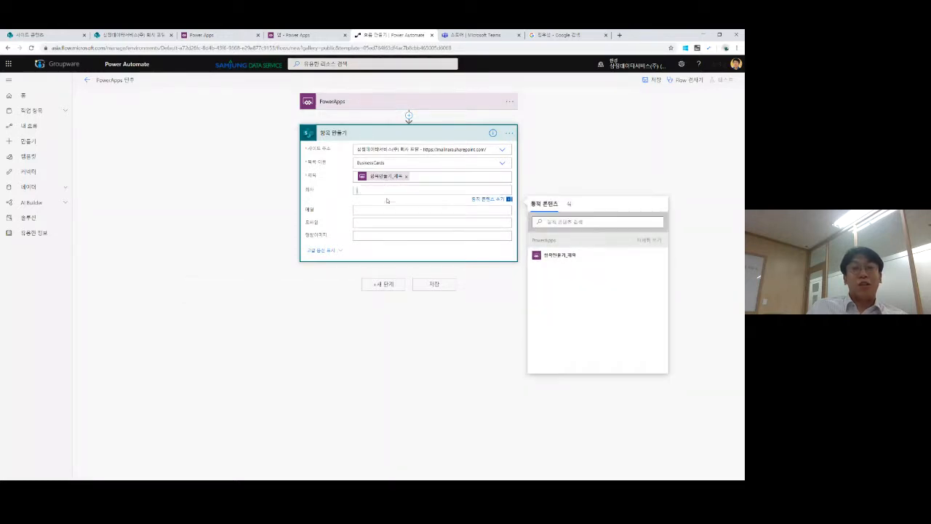
pyautogui.click(649, 240)
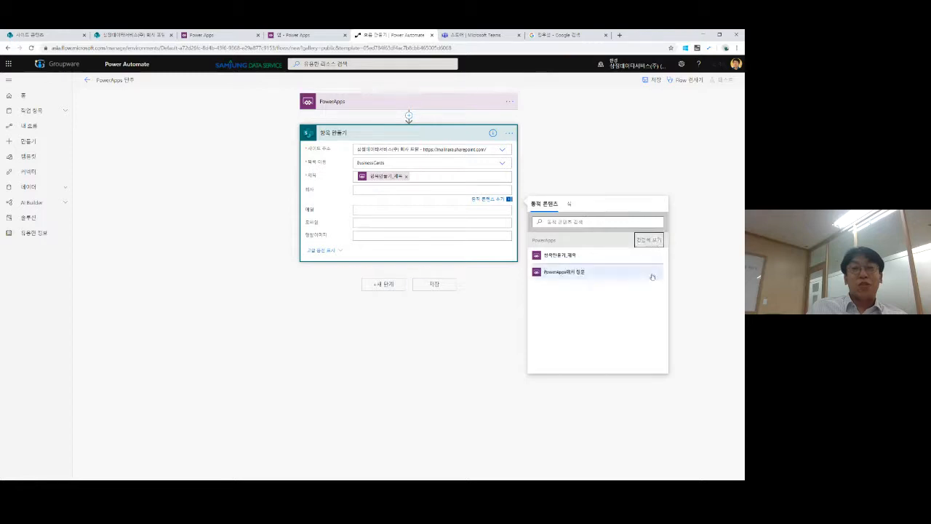
pyautogui.click(568, 274)
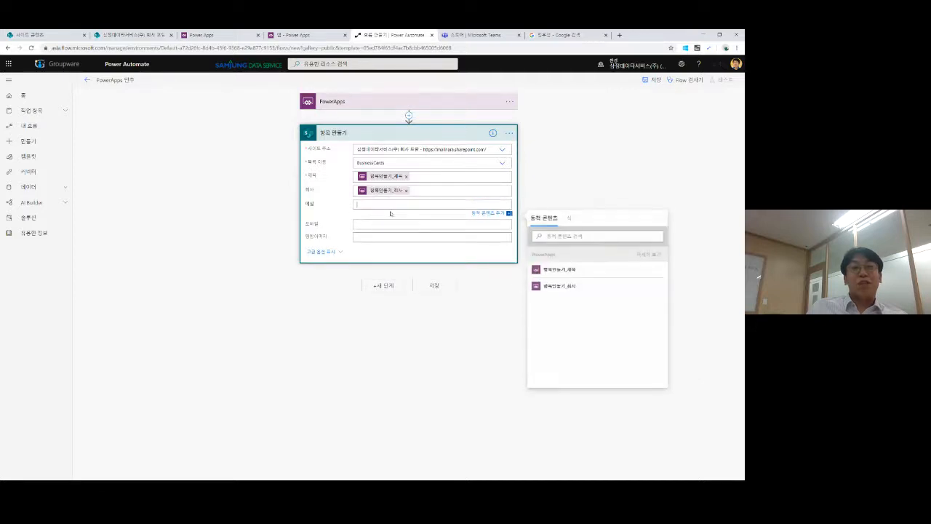
# - Fill the 메일, 모바일 and 명함이미지 fields with PowerApps에서 질문 dynamic content
pyautogui.click(649, 254)
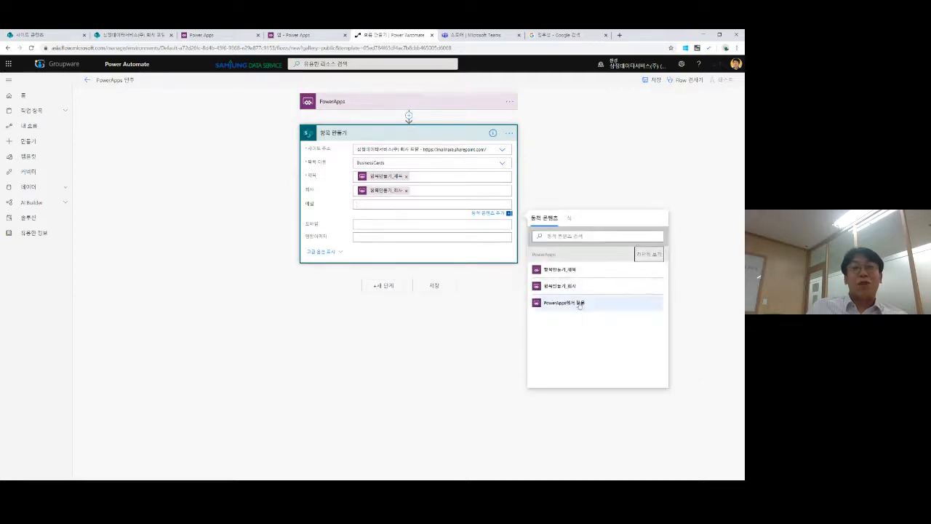
pyautogui.click(656, 302)
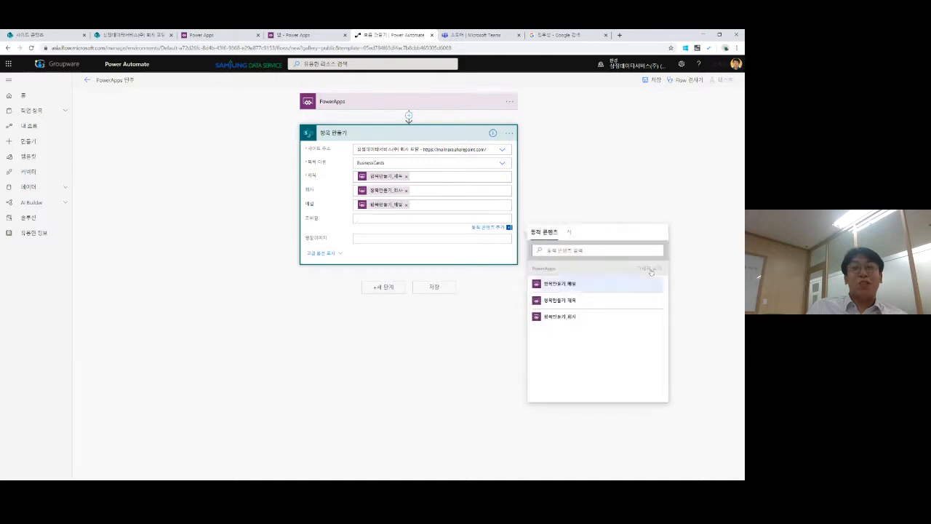
pyautogui.click(649, 268)
pyautogui.click(566, 333)
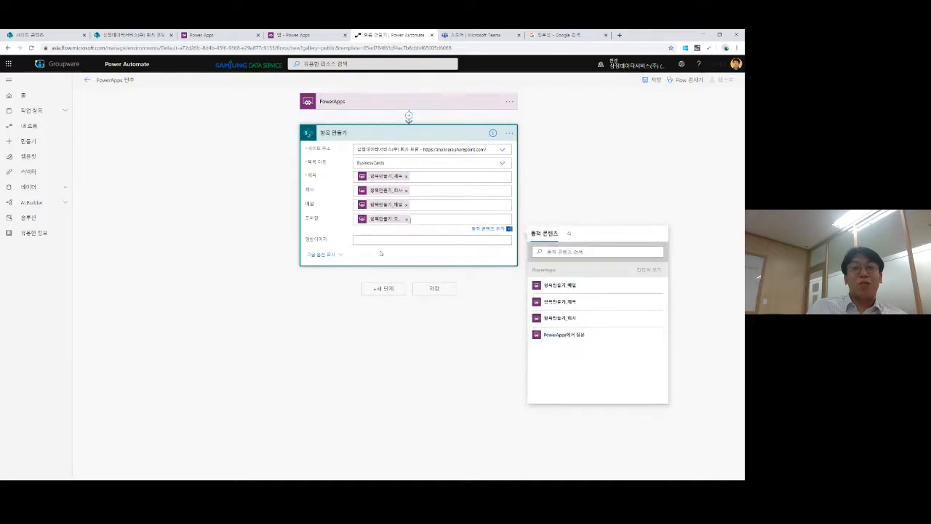
pyautogui.click(648, 283)
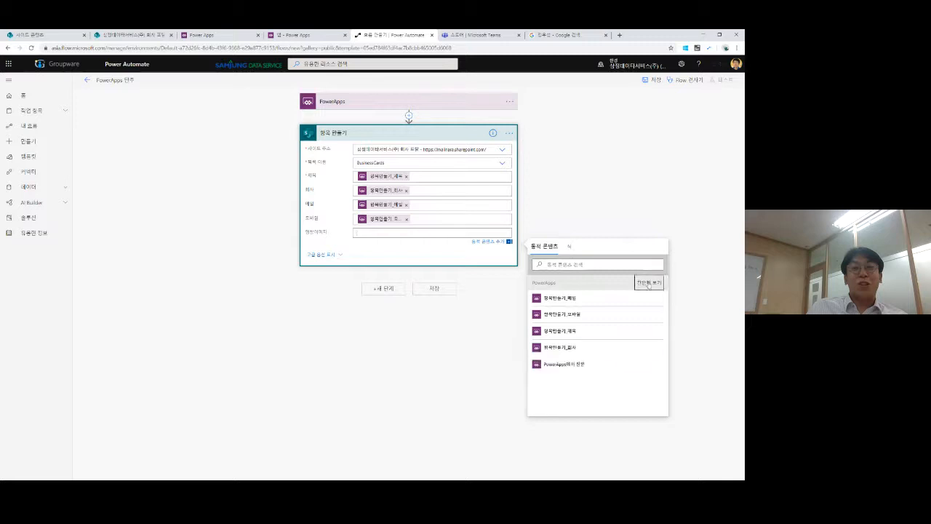
pyautogui.click(559, 368)
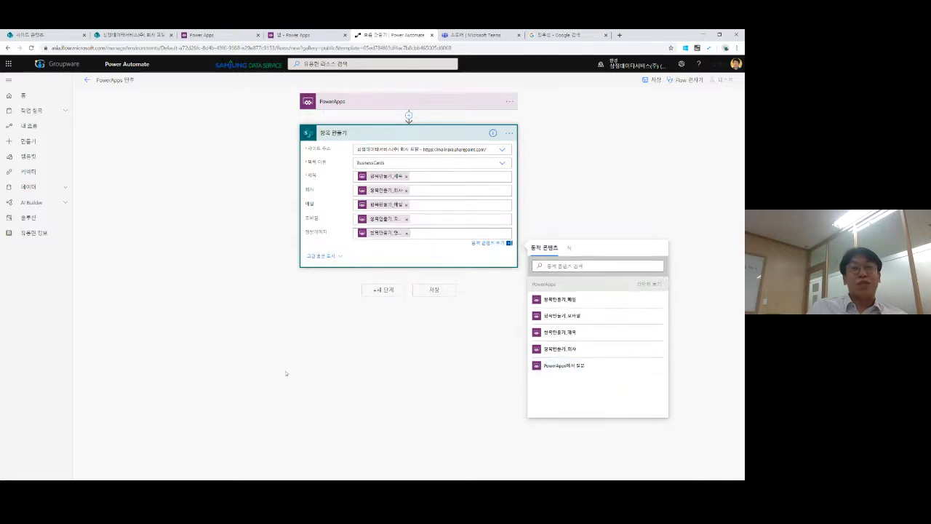
pyautogui.click(340, 324)
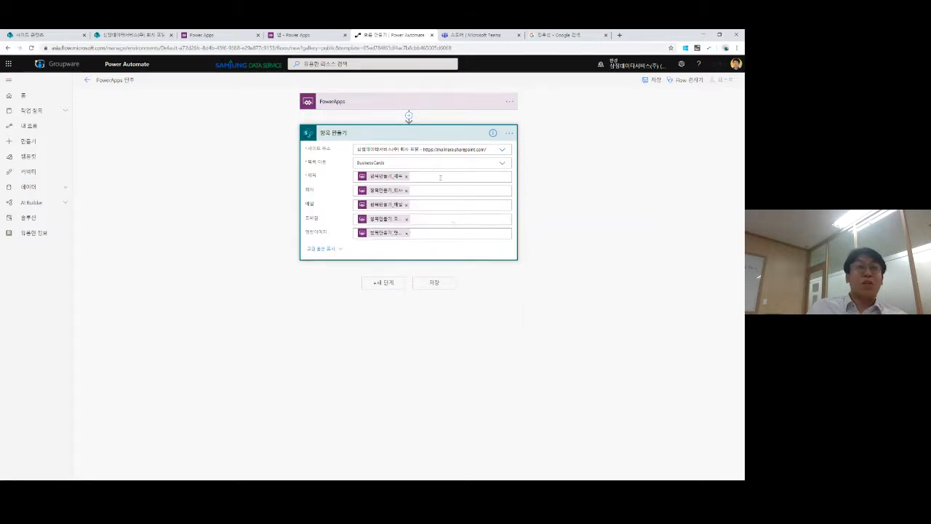
# - Review the full list of PowerApps dynamic content available for the 제목 field
pyautogui.click(440, 176)
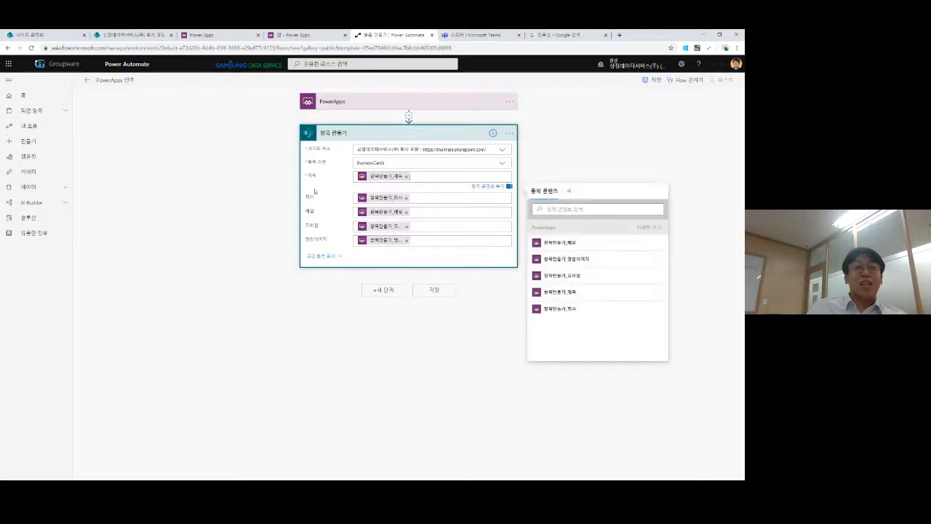
pyautogui.click(647, 227)
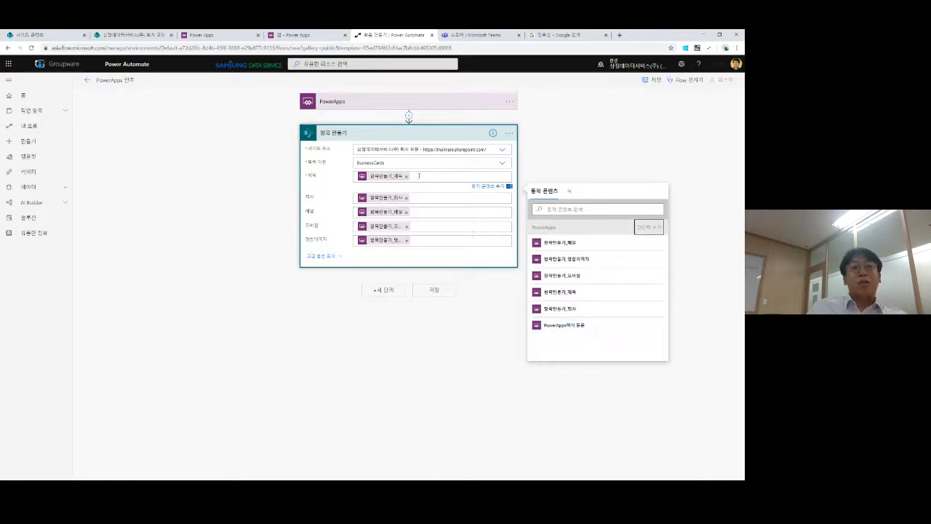
pyautogui.click(480, 322)
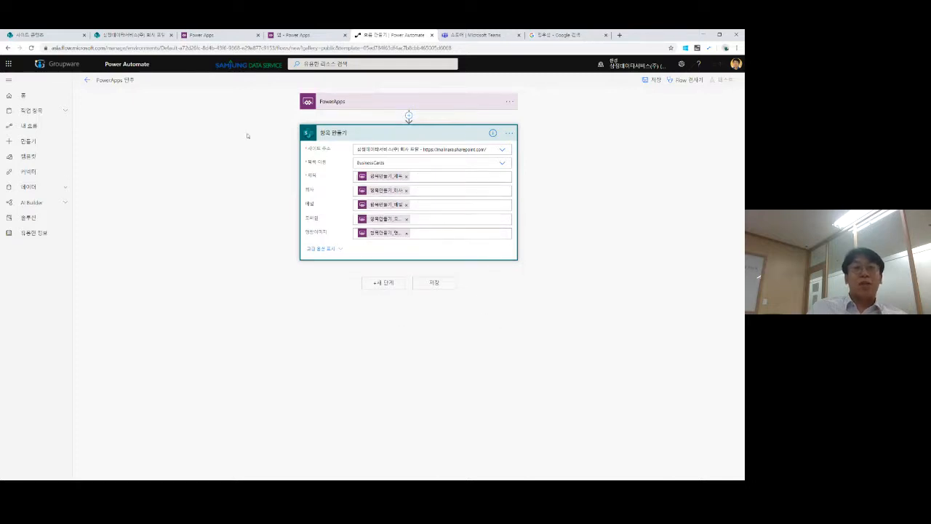
# - Save the flow, rename it 명함 저장 테스트 and save it again
pyautogui.click(432, 284)
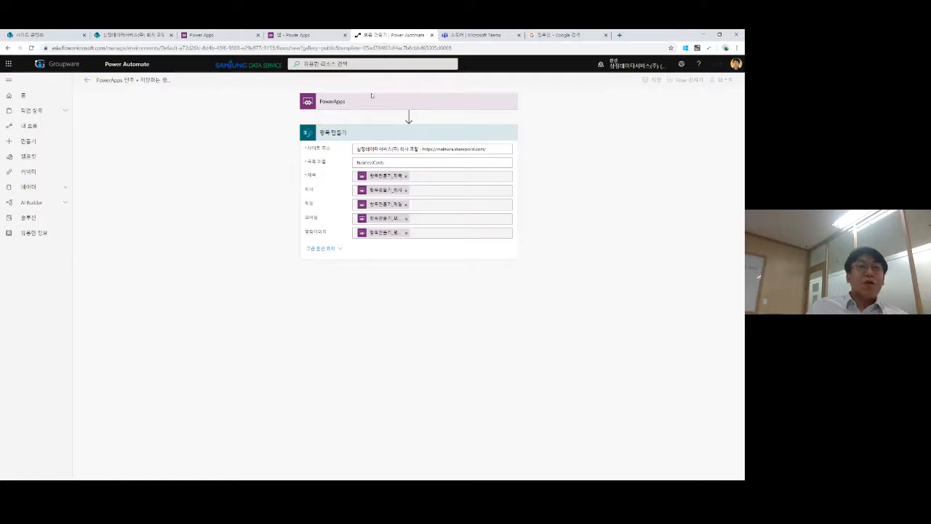
pyautogui.click(107, 80)
pyautogui.doubleClick(129, 80)
pyautogui.tripleClick(129, 80)
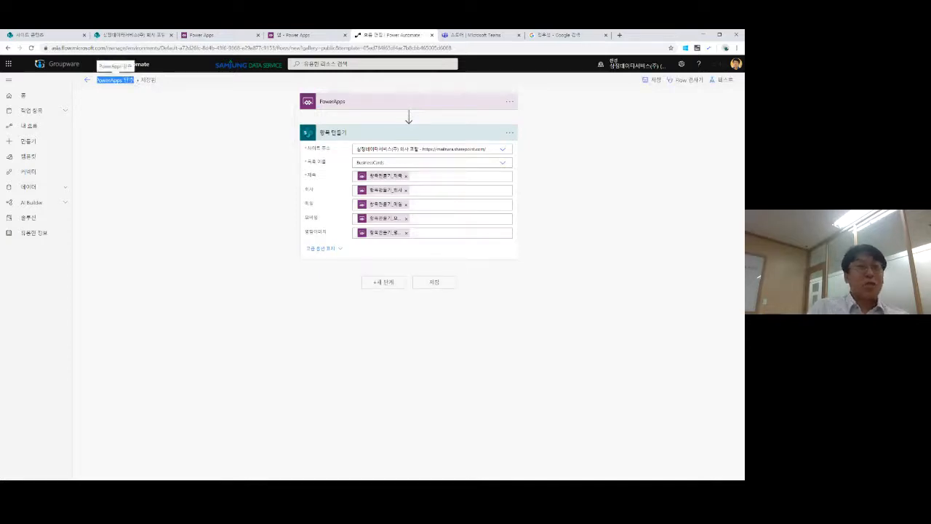
pyautogui.write('명하')
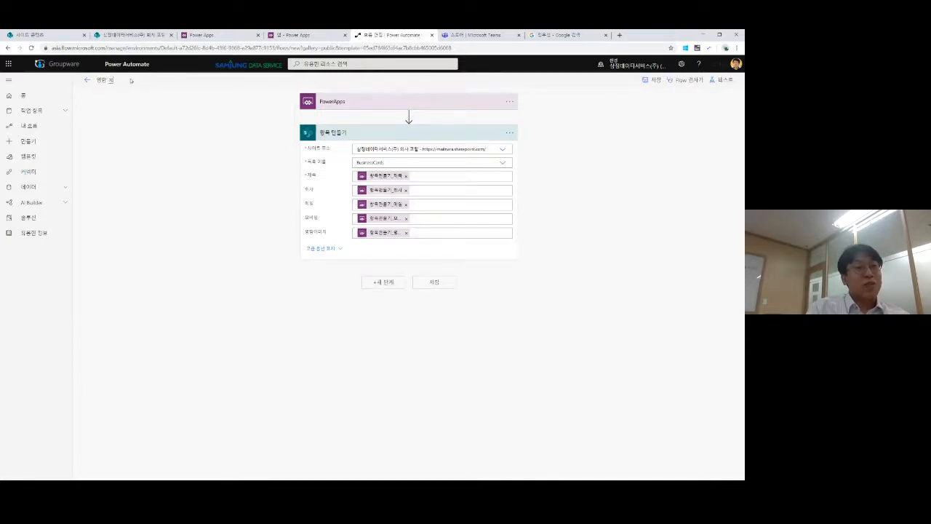
pyautogui.write('ㅁ 저장 테스트')
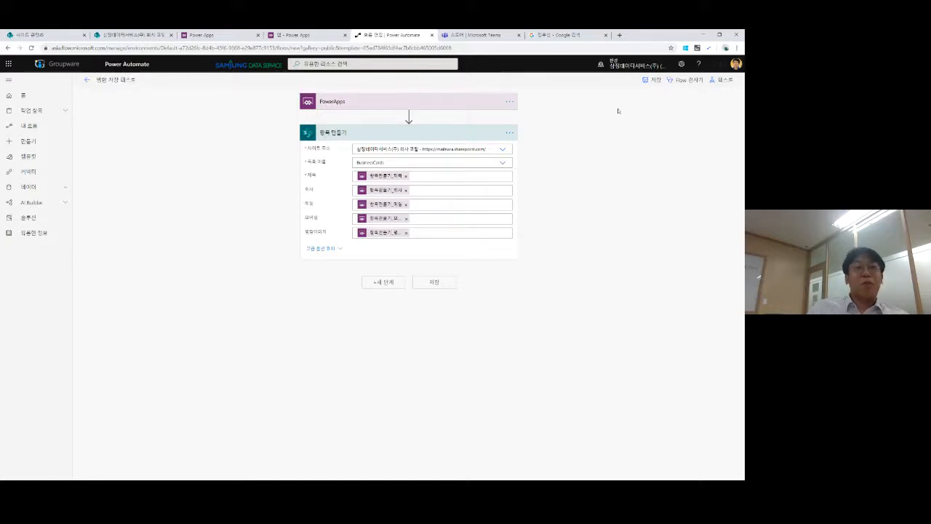
pyautogui.click(650, 85)
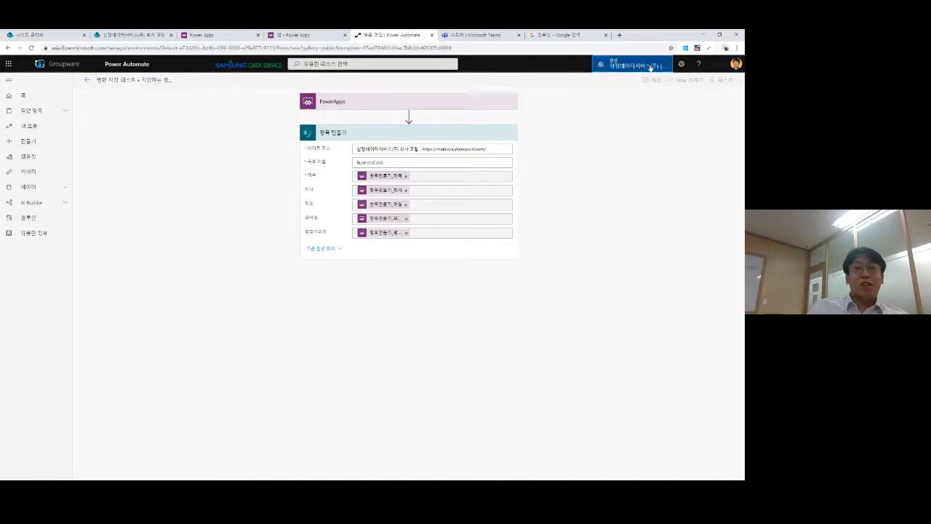
# - Switch the Power Automate environment to AIBuilder
pyautogui.click(651, 66)
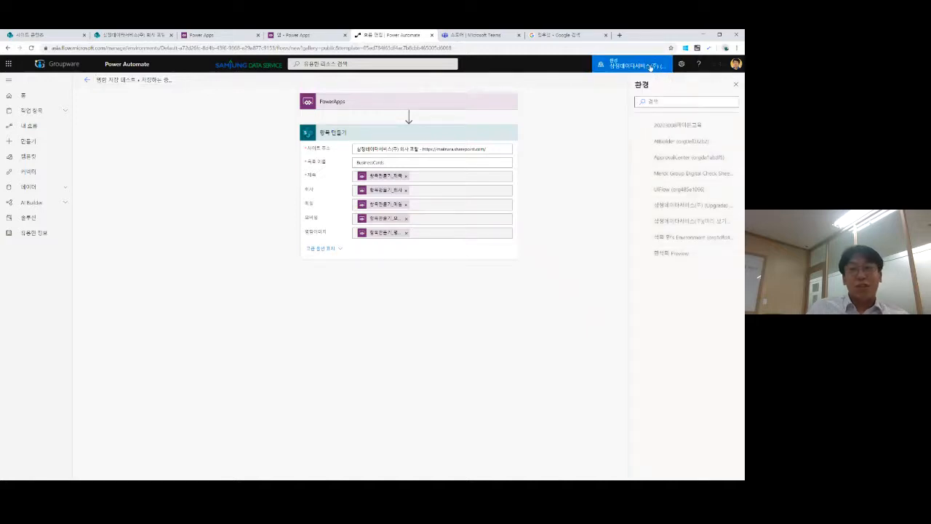
pyautogui.click(676, 141)
pyautogui.press('Return')
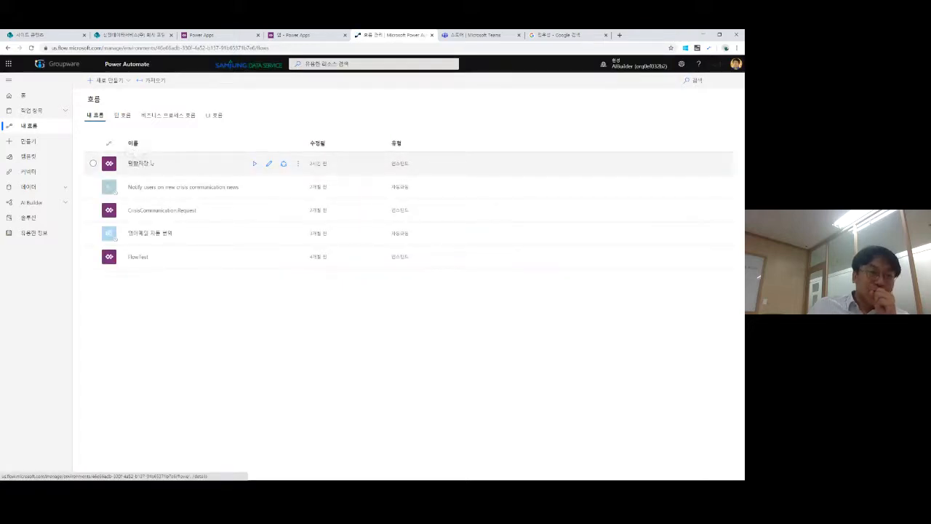
# - Create an instant flow named 명함저장 테스트 with the PowerApps trigger
pyautogui.click(115, 79)
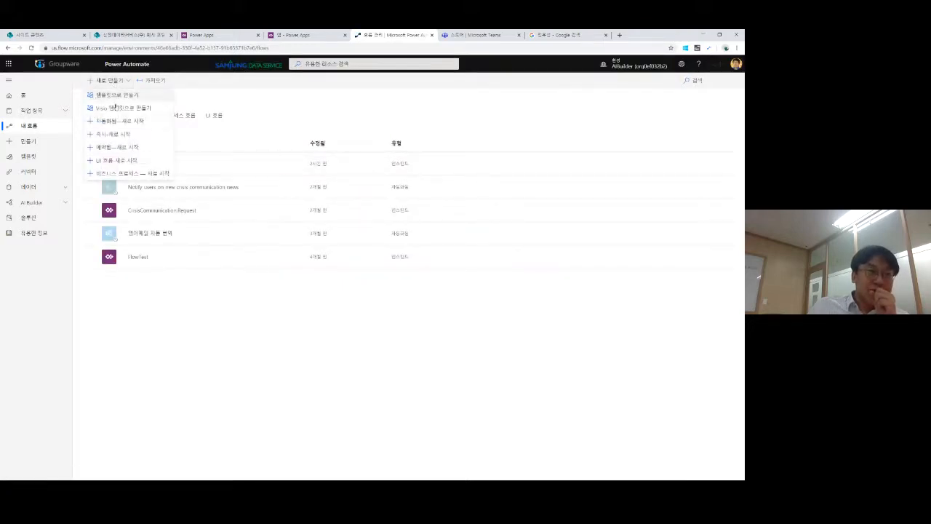
pyautogui.click(113, 135)
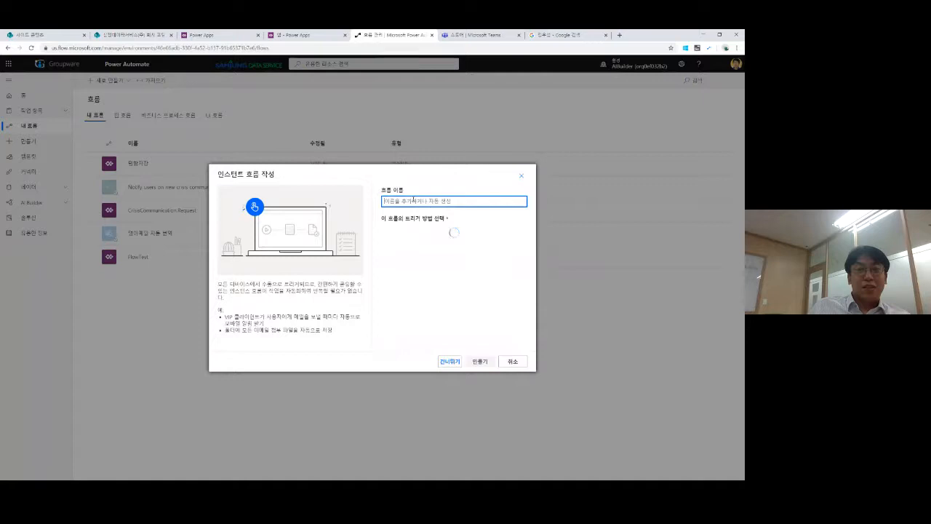
pyautogui.click(430, 254)
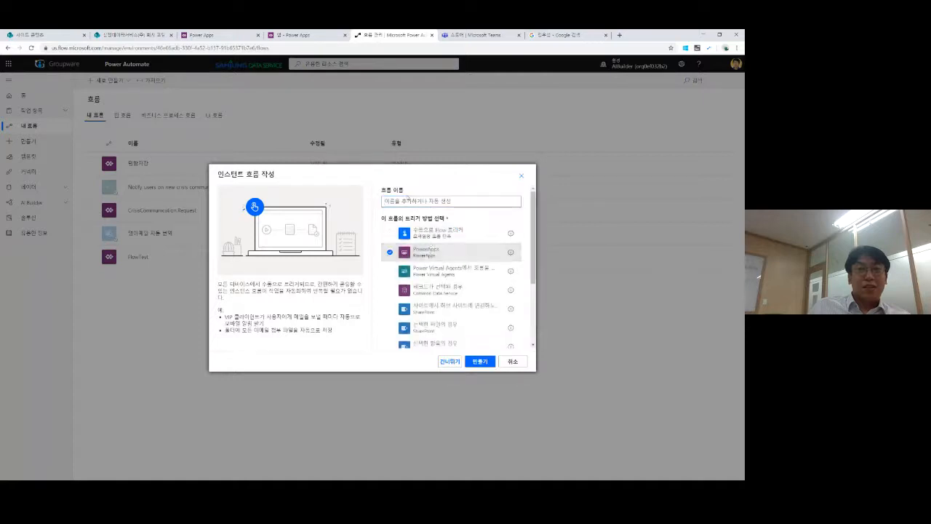
pyautogui.click(406, 201)
pyautogui.write('teamf')
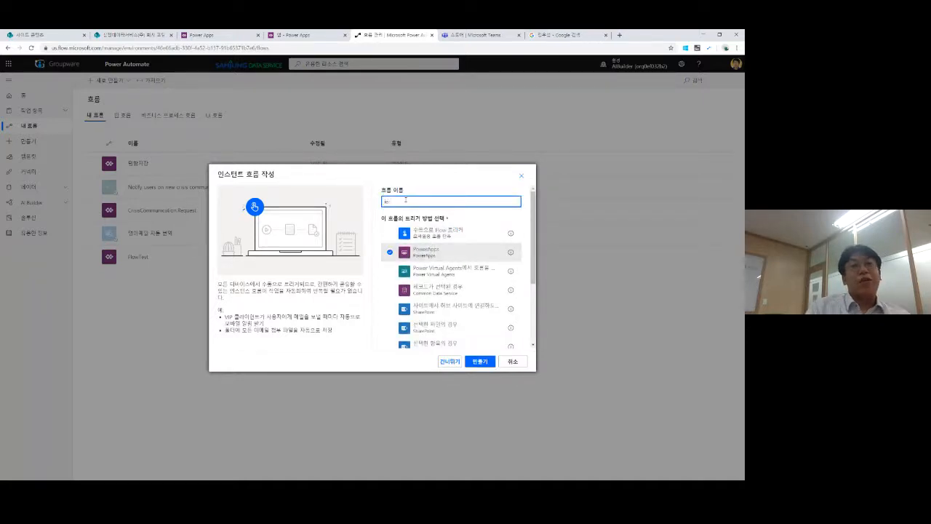
pyautogui.press('BackSpace')
pyautogui.press('BackSpace')
pyautogui.press('BackSpace')
pyautogui.press('BackSpace')
pyautogui.press('BackSpace')
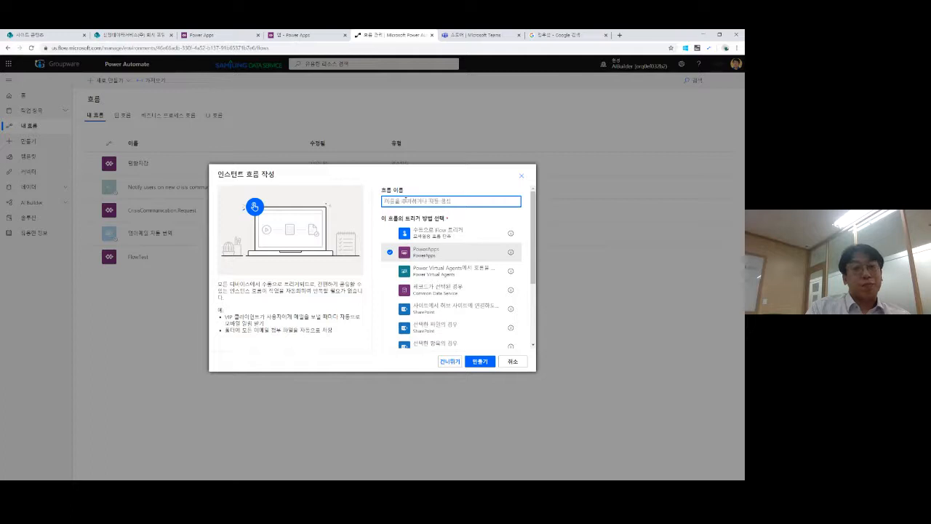
pyautogui.write('현황자장 테스트')
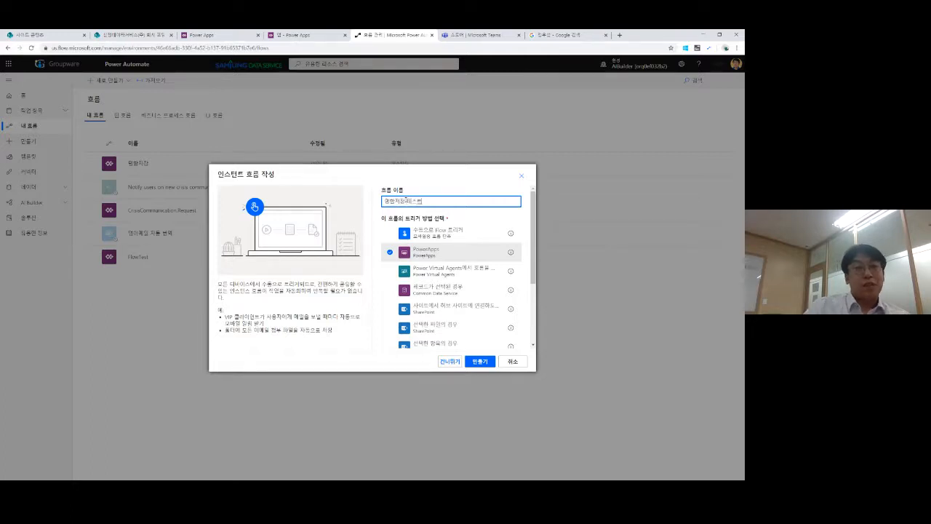
pyautogui.click(475, 362)
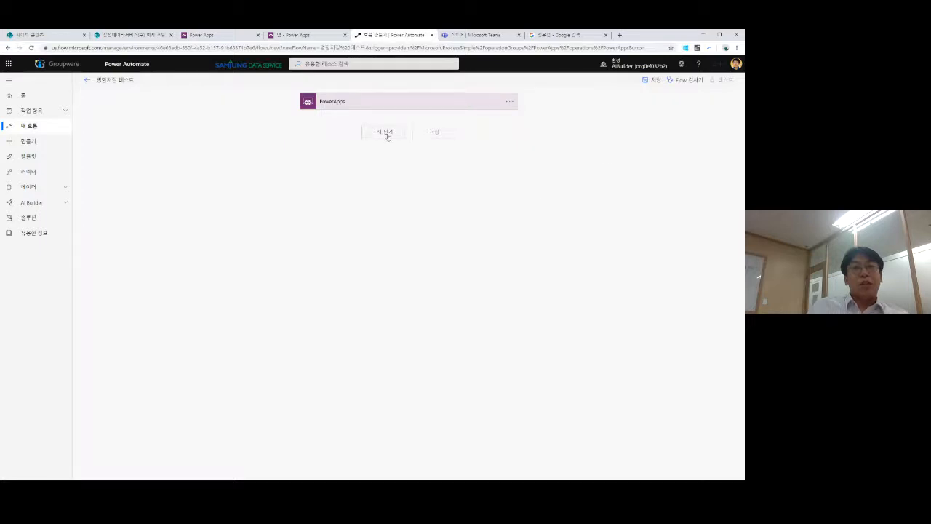
# - Add the SharePoint 항목 만들기 action after the PowerApps trigger
pyautogui.click(357, 108)
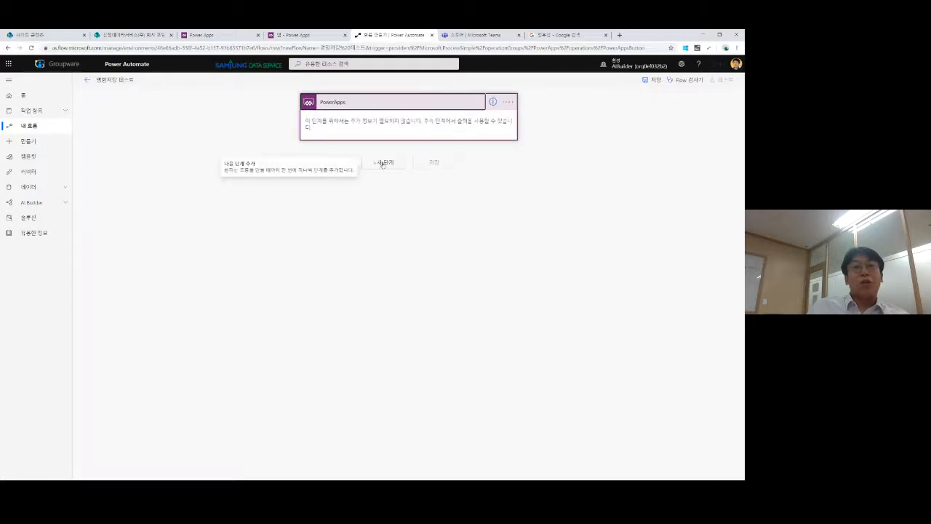
pyautogui.click(382, 163)
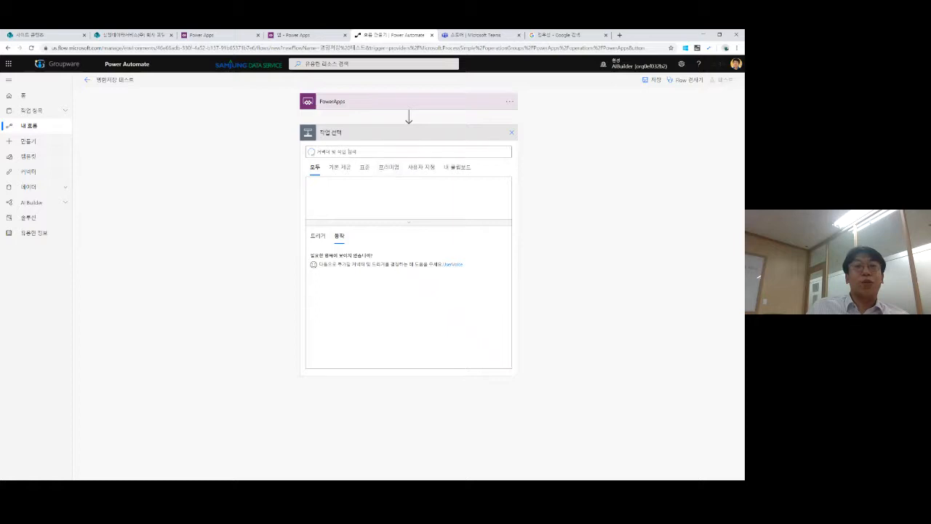
pyautogui.click(408, 223)
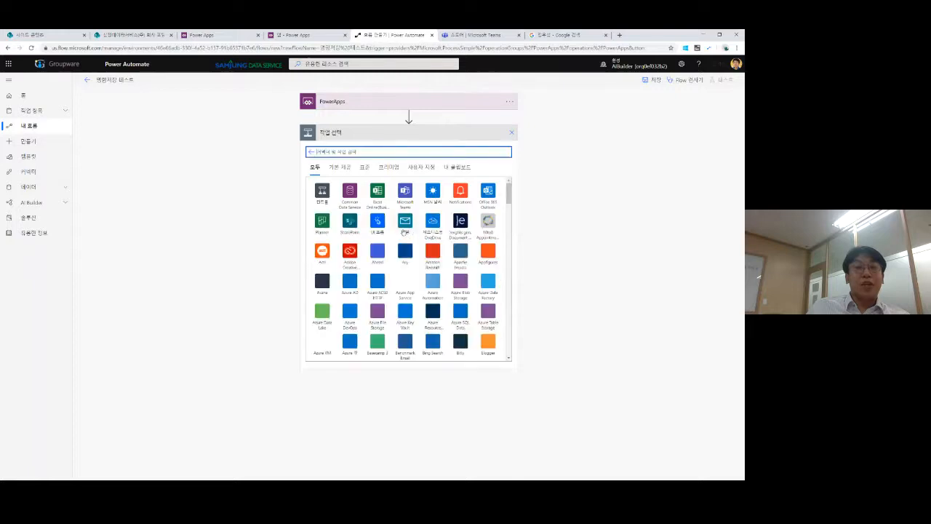
pyautogui.click(349, 220)
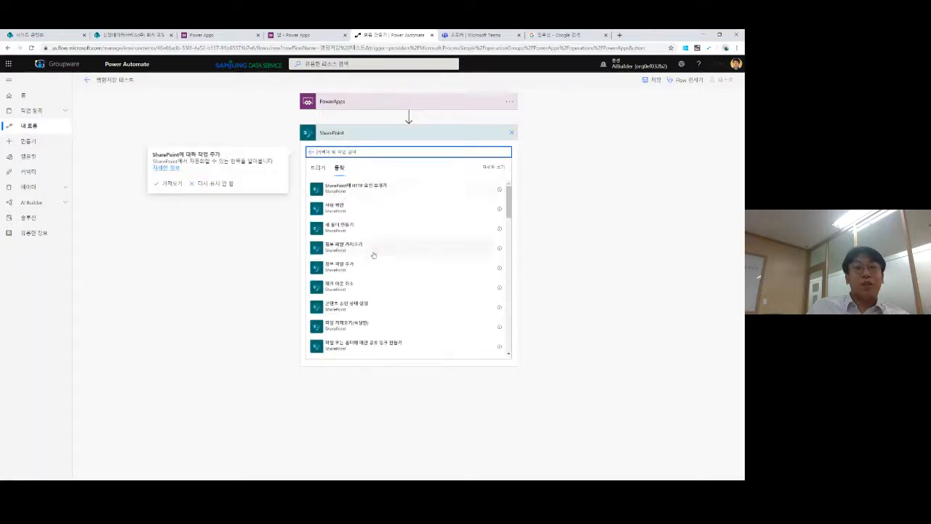
pyautogui.scroll(-5, 376, 271)
pyautogui.click(344, 203)
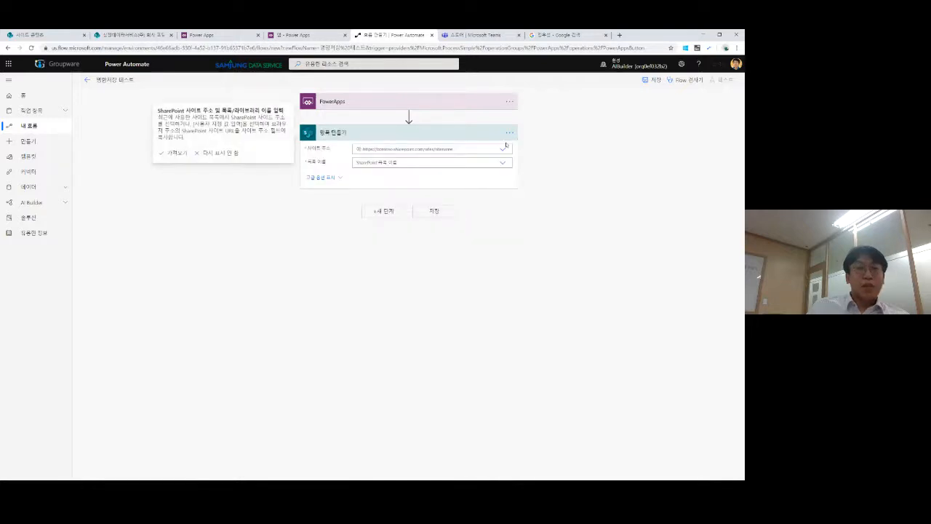
# - Set the action's site address to the 삼정데이터서비스(주) 회사 포털 site and its list name to BusinessCards
pyautogui.click(503, 147)
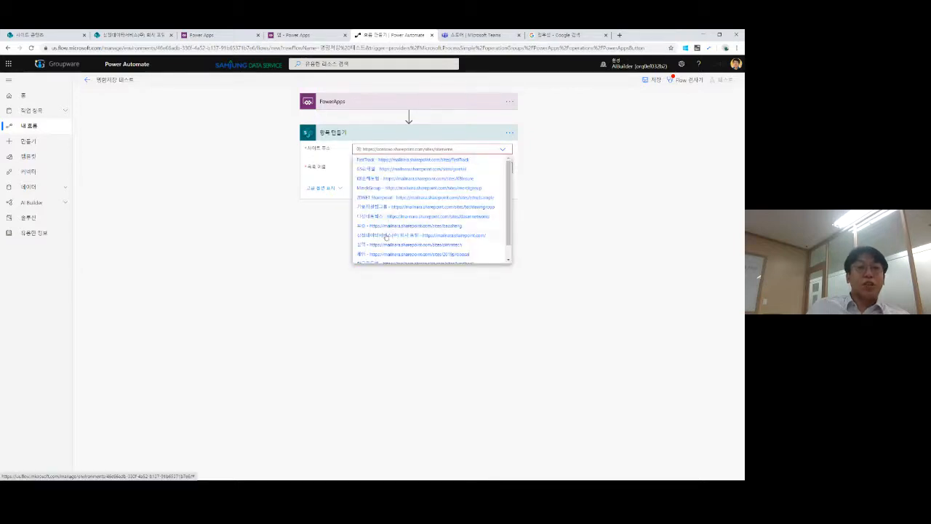
pyautogui.click(386, 236)
pyautogui.click(502, 163)
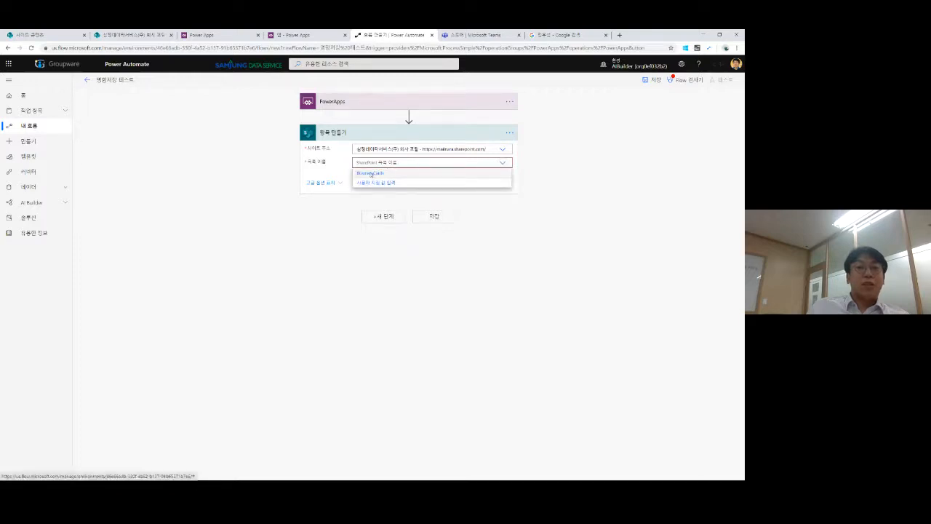
pyautogui.click(395, 175)
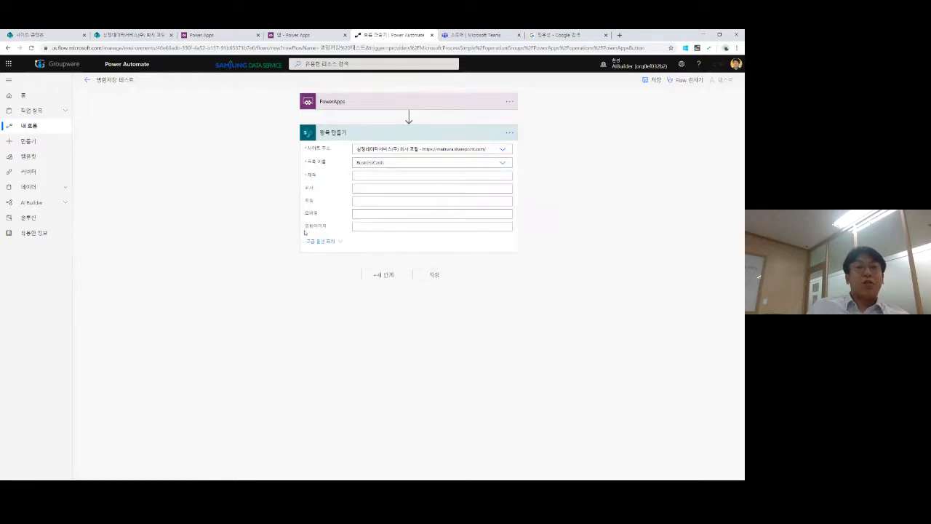
# - Fill the 제목, 회사 and 메일 fields of 항목 만들기 with PowerApps에서 질문 dynamic content
pyautogui.click(365, 174)
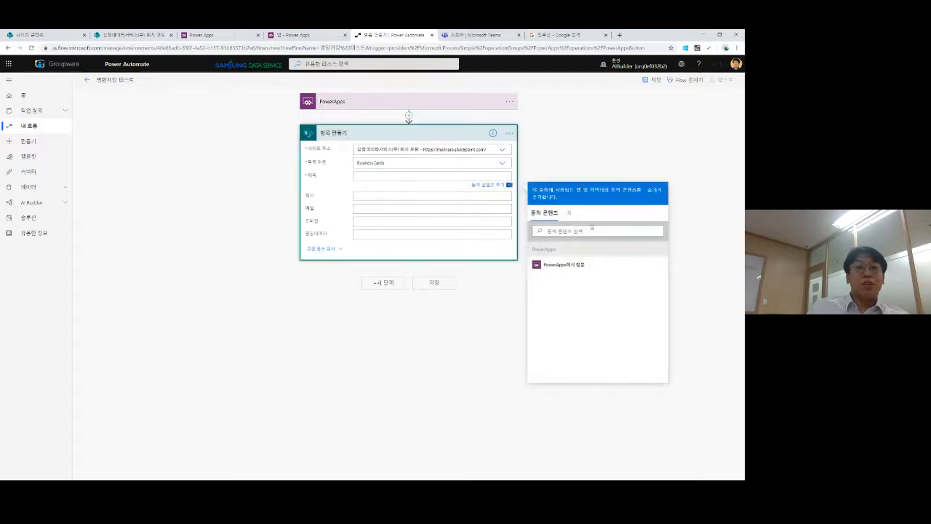
pyautogui.click(562, 265)
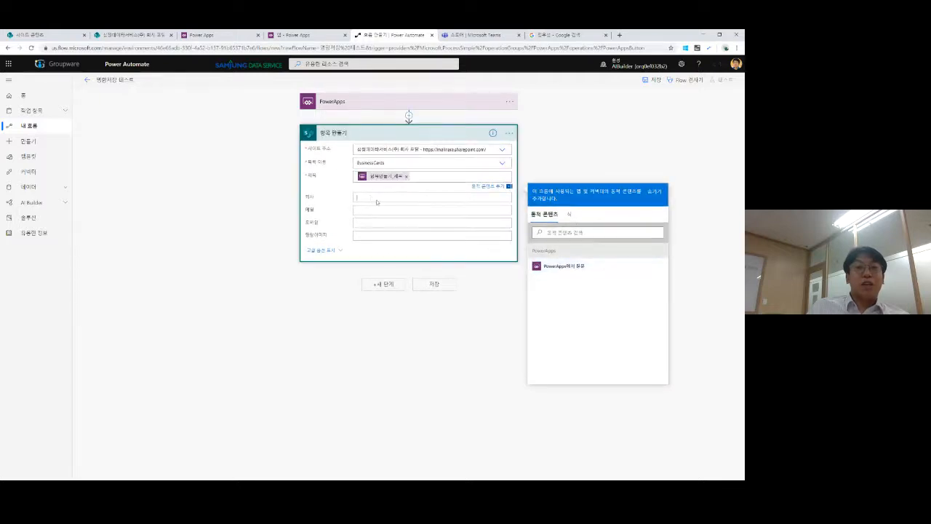
pyautogui.click(558, 295)
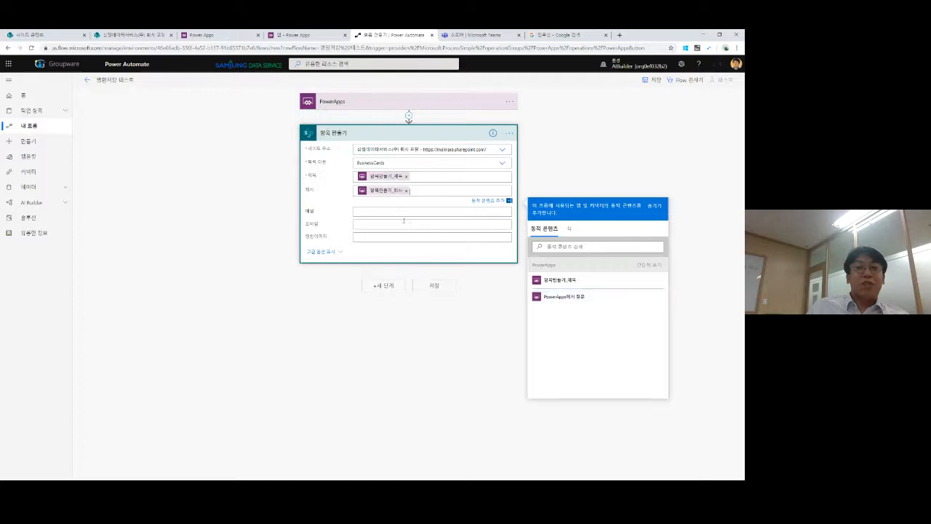
pyautogui.click(582, 327)
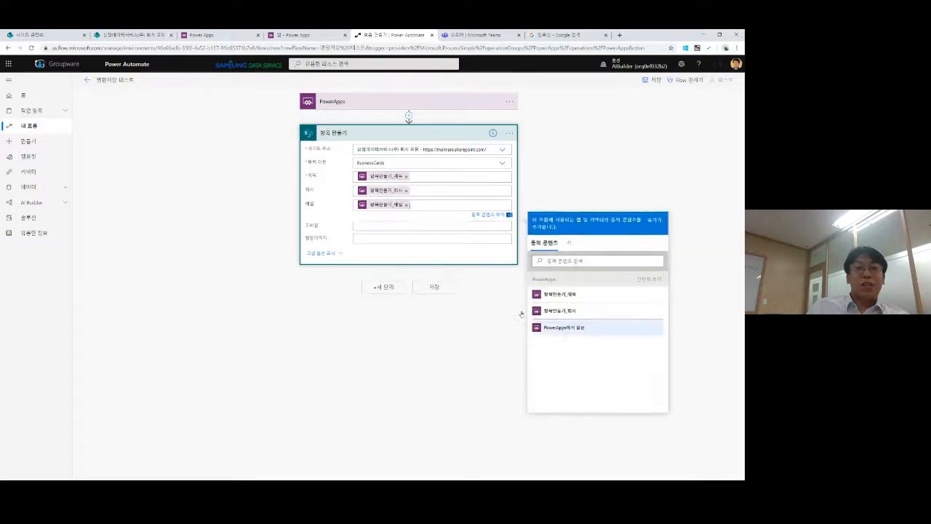
# - Fill the 모바일 and 명함이미지 fields with PowerApps에서 질문 dynamic content and save the flow
pyautogui.click(411, 228)
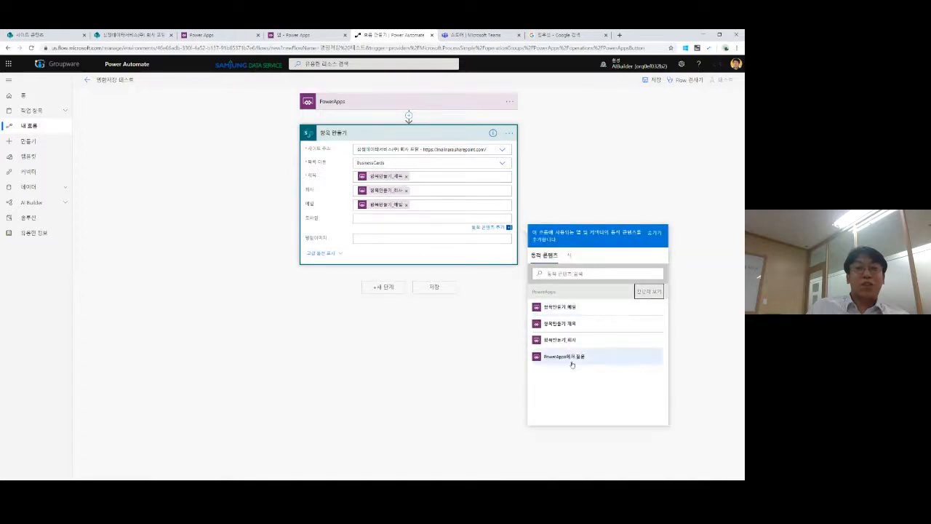
pyautogui.click(571, 359)
pyautogui.click(428, 240)
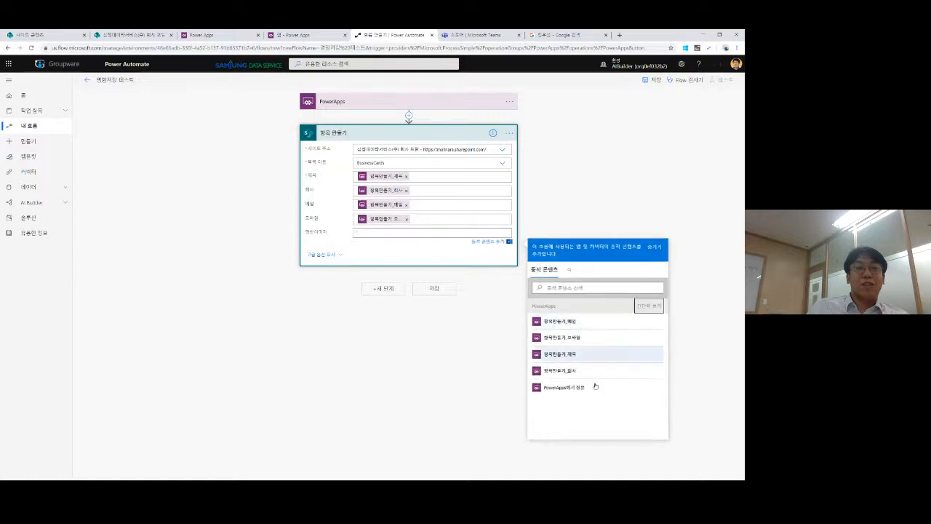
pyautogui.click(553, 389)
pyautogui.click(435, 291)
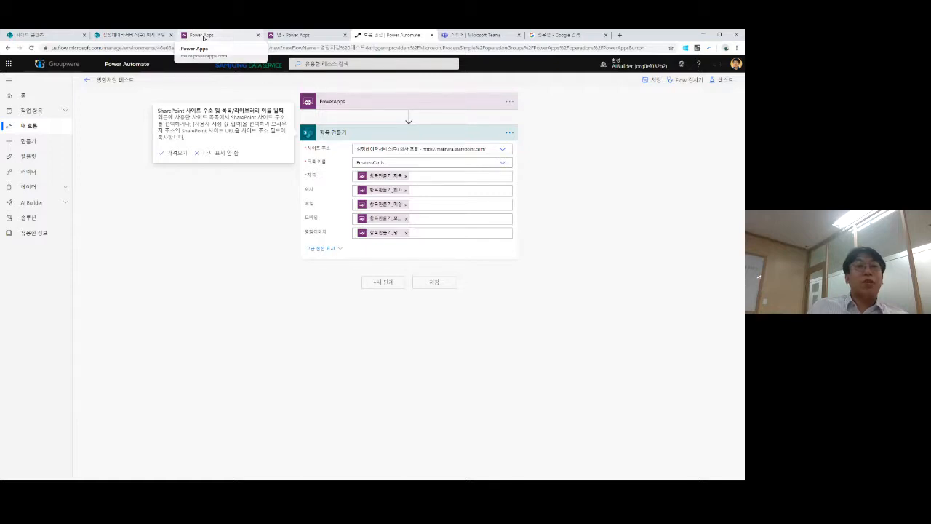
# - Return to the app in Power Apps Studio and connect the 명함저장 테스트 flow to the 저장 button
pyautogui.click(203, 36)
pyautogui.click(306, 36)
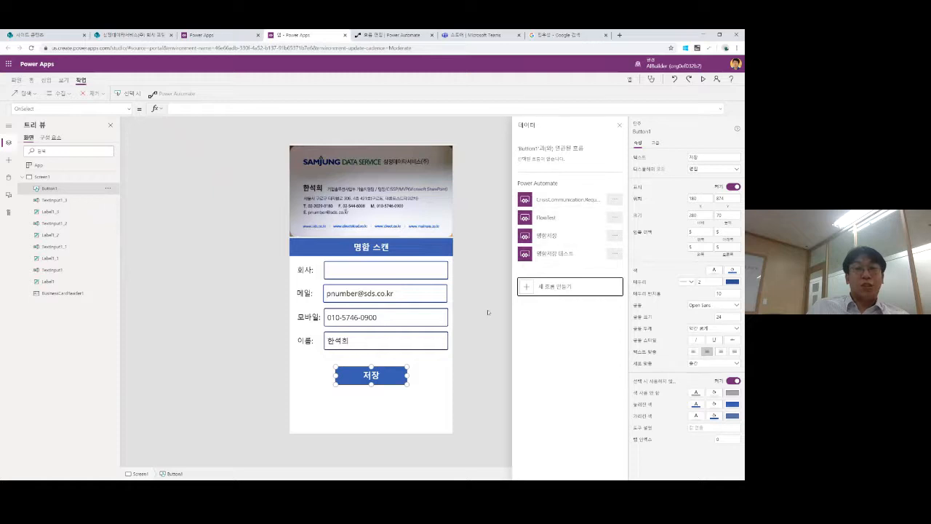
pyautogui.click(559, 255)
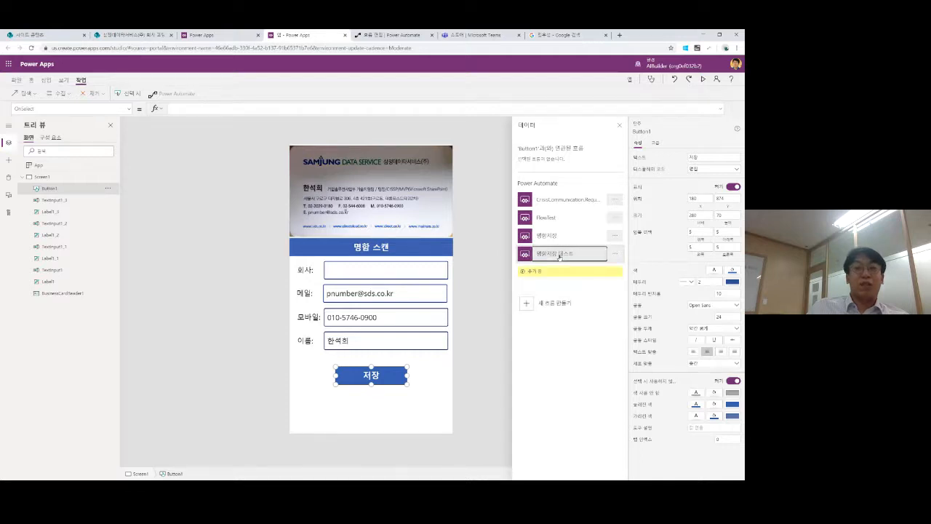
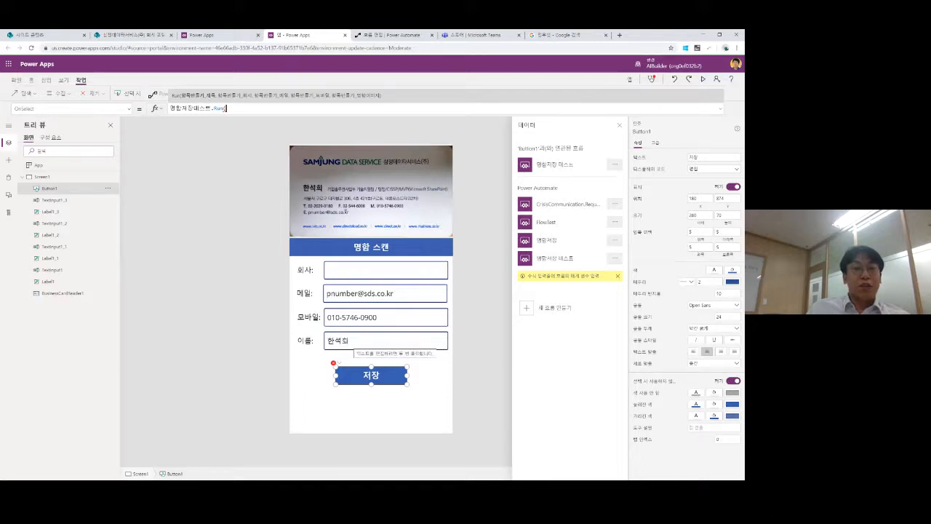
# - Look up the 이름 text input's control name and enter TextInput1_3.Text as the first Run argument in the 저장 button's OnSelect formula
pyautogui.click(373, 340)
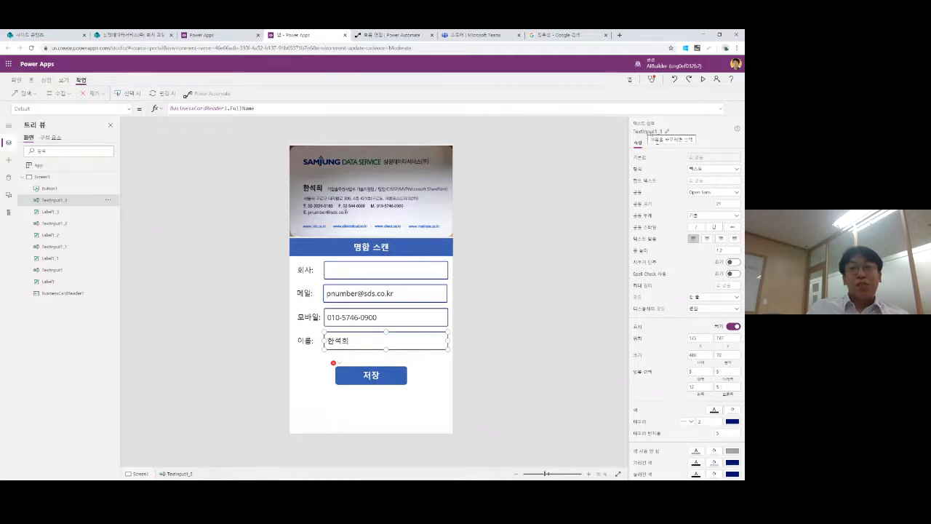
pyautogui.click(646, 131)
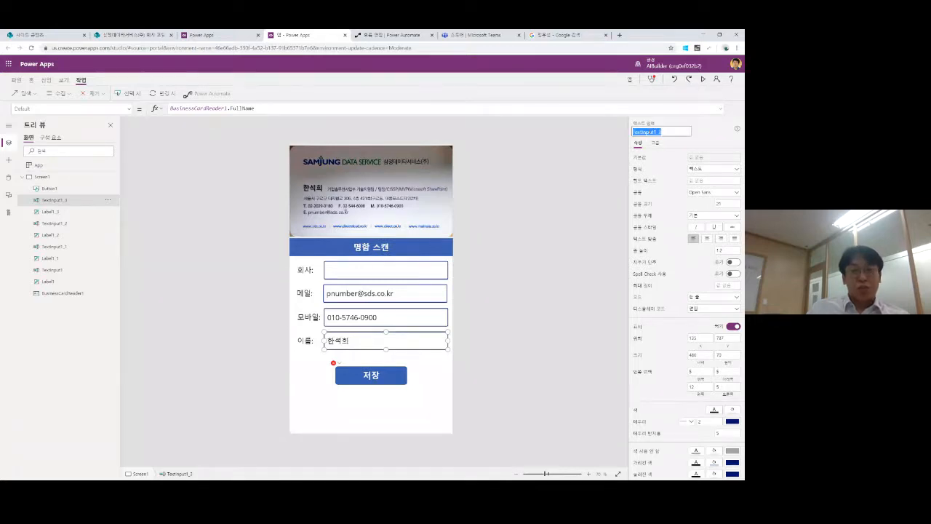
pyautogui.click(50, 188)
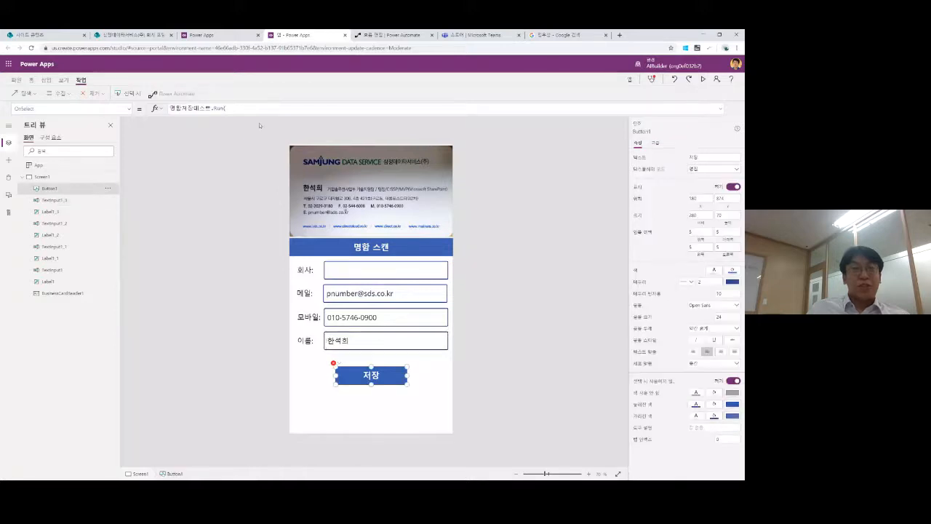
pyautogui.click(247, 108)
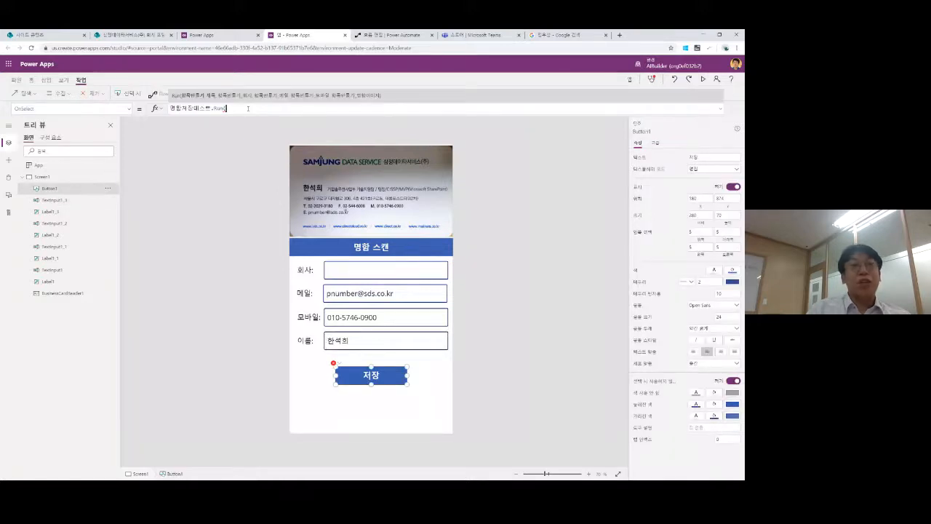
pyautogui.write('TextInput1_3')
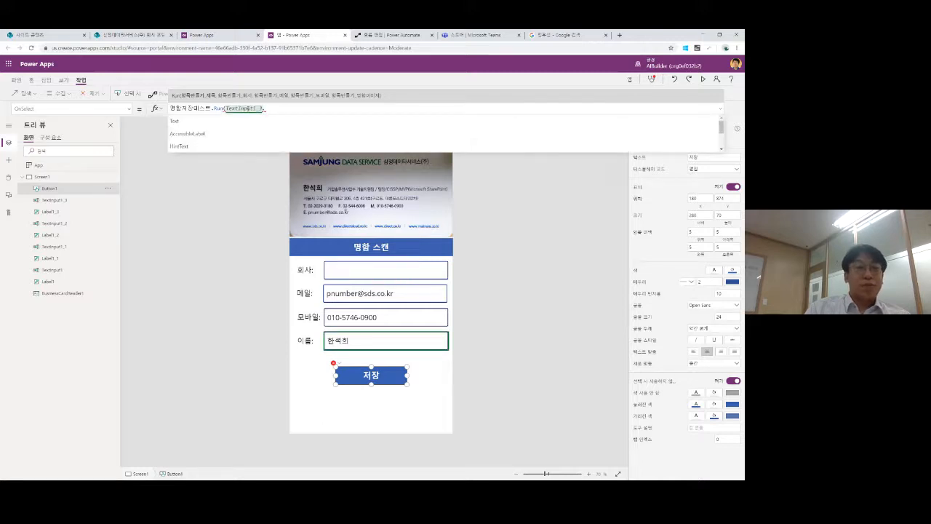
pyautogui.write('.Text')
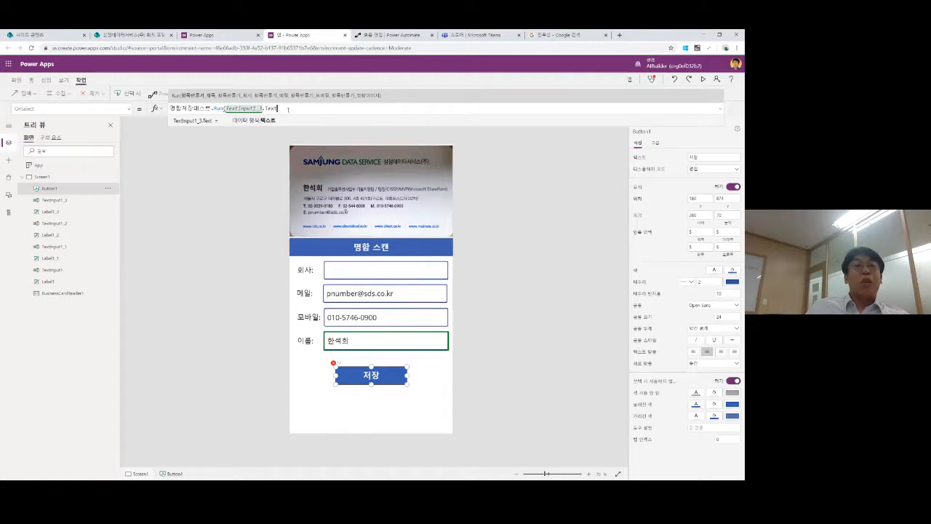
pyautogui.write(',')
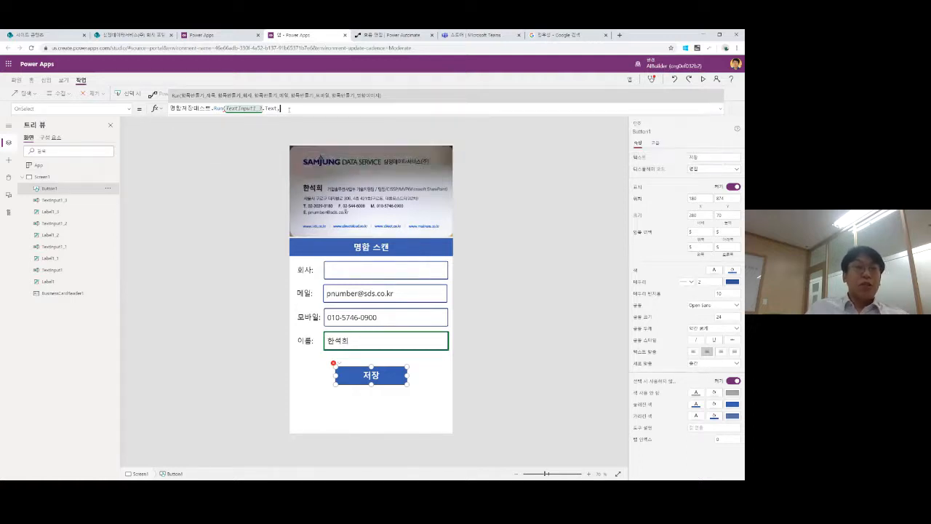
# - Look up the 회사 text input's control name and add TextInput1.Text as the second Run argument in the 저장 button's formula
pyautogui.click(385, 269)
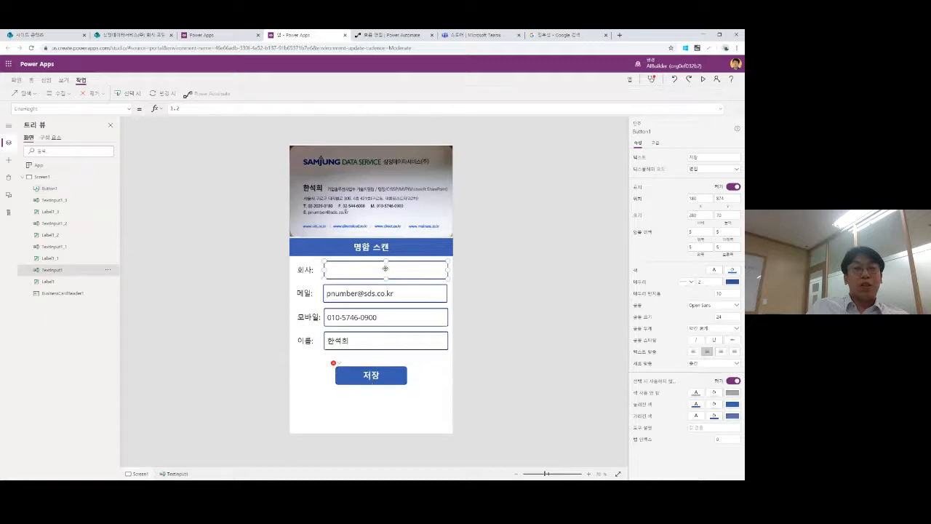
pyautogui.click(647, 131)
pyautogui.hotkey('ctrl', 'c')
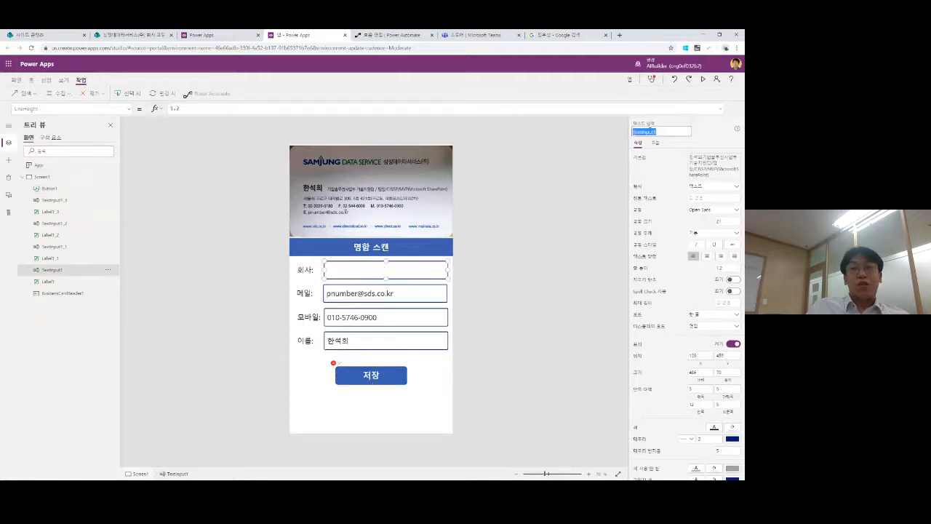
pyautogui.click(399, 377)
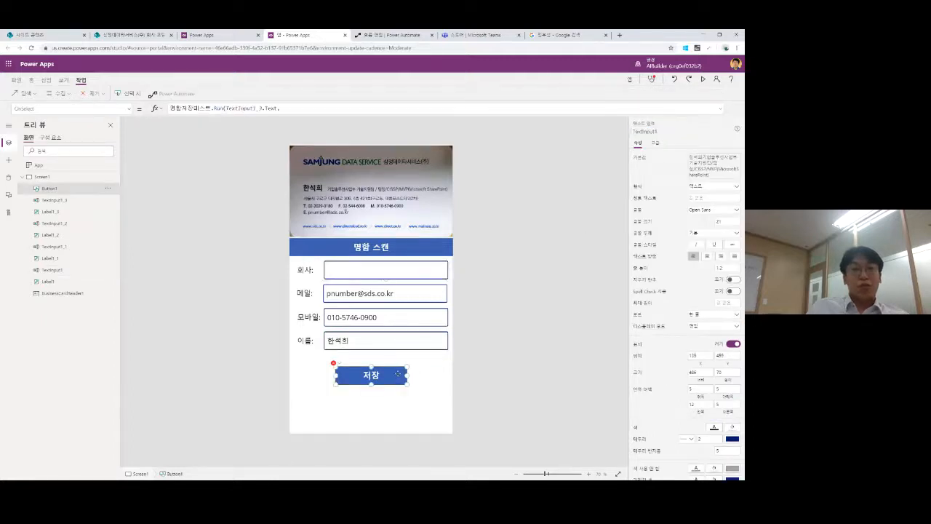
pyautogui.click(328, 108)
pyautogui.hotkey('ctrl', 'v')
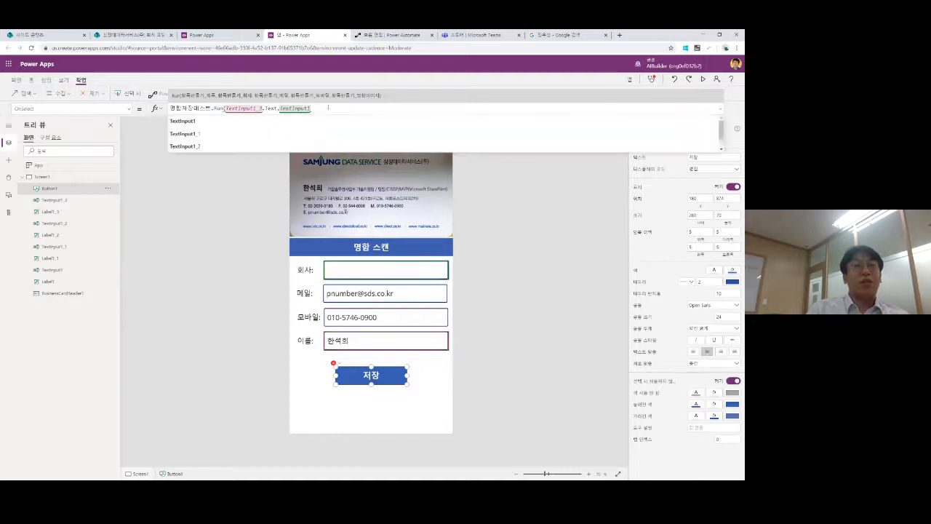
pyautogui.write('.ㅅㄷ')
pyautogui.press('BackSpace')
pyautogui.press('BackSpace')
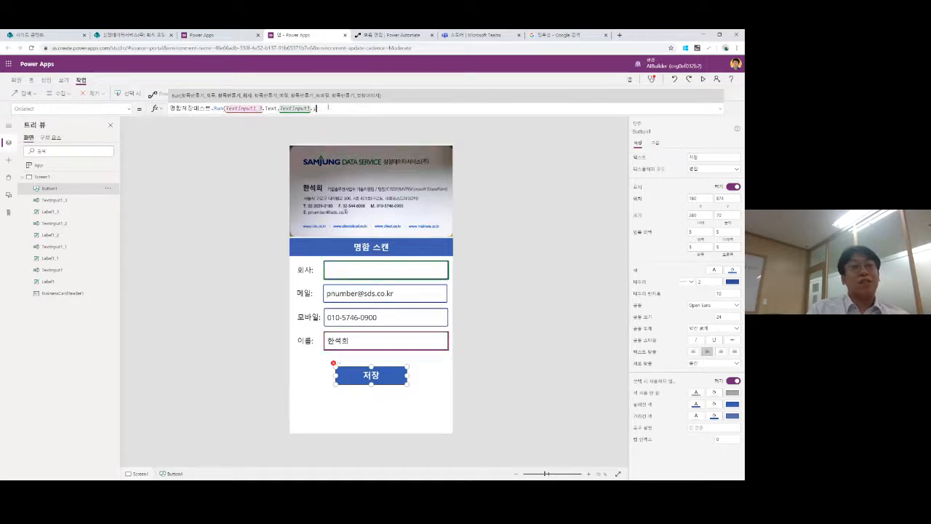
pyautogui.write('Text,')
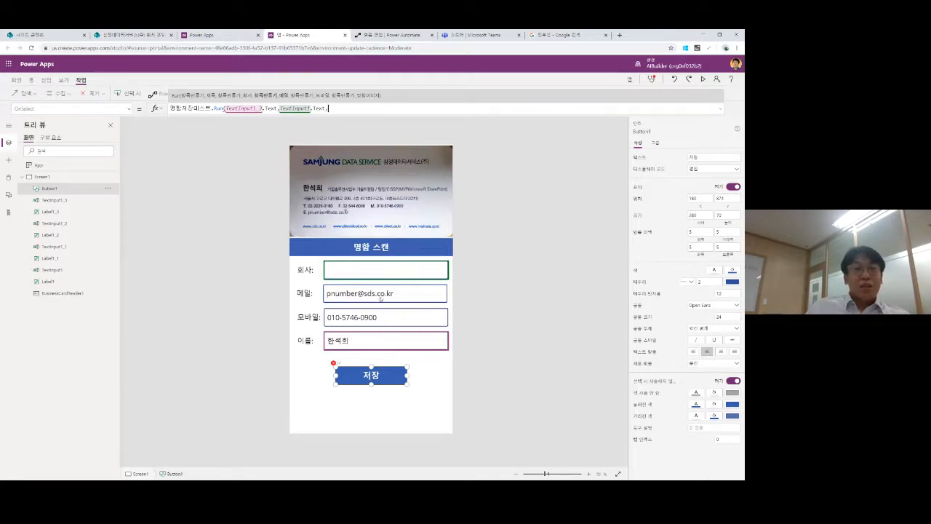
# - Look up the 메일 text input's control name and add TextInput1_1.Text as the third Run argument in the 저장 button's formula
pyautogui.click(381, 299)
pyautogui.click(649, 133)
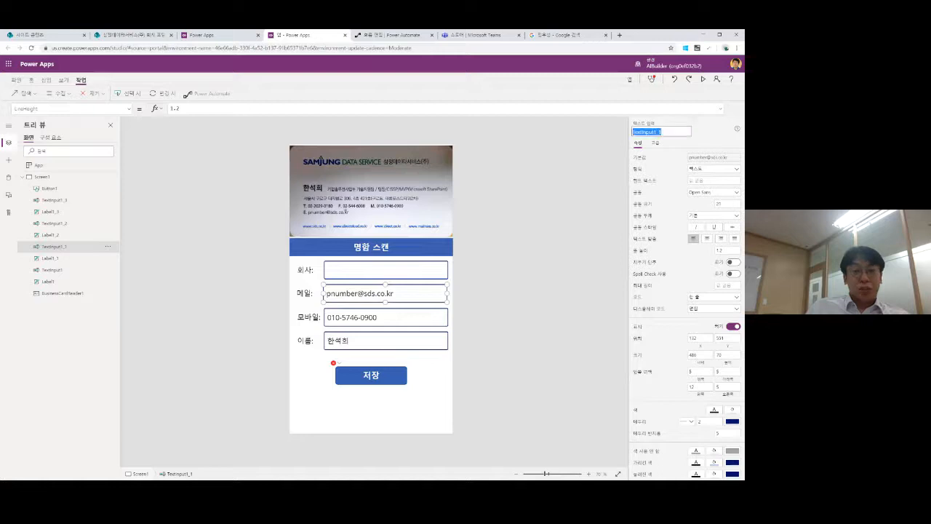
pyautogui.click(386, 387)
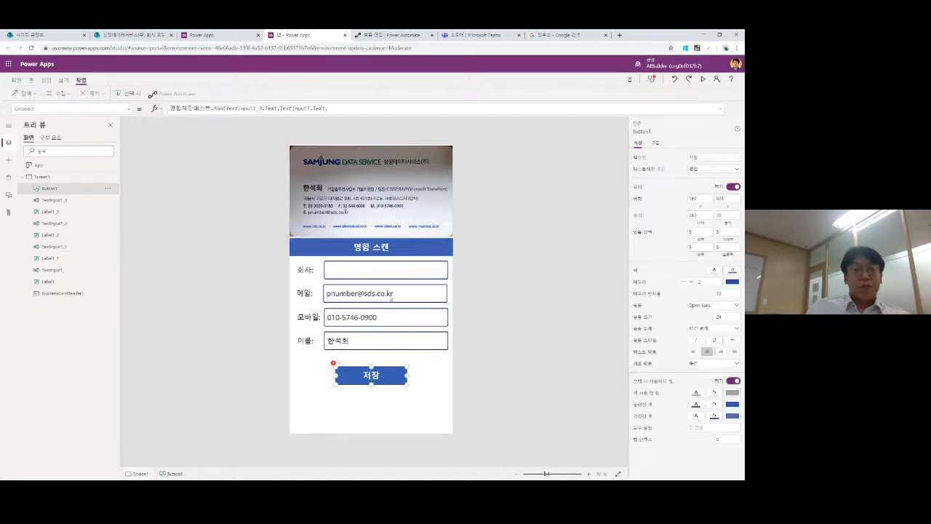
pyautogui.write('TextInput1_1')
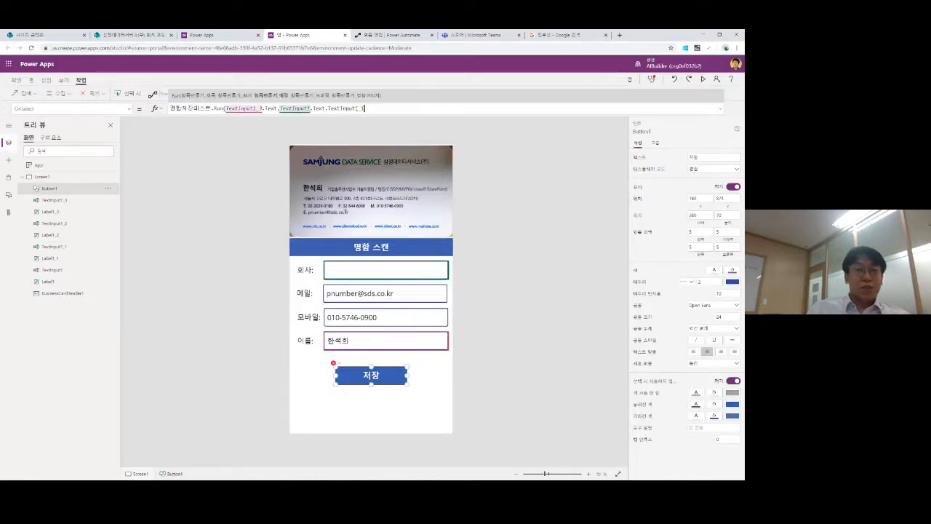
pyautogui.write('.Text,')
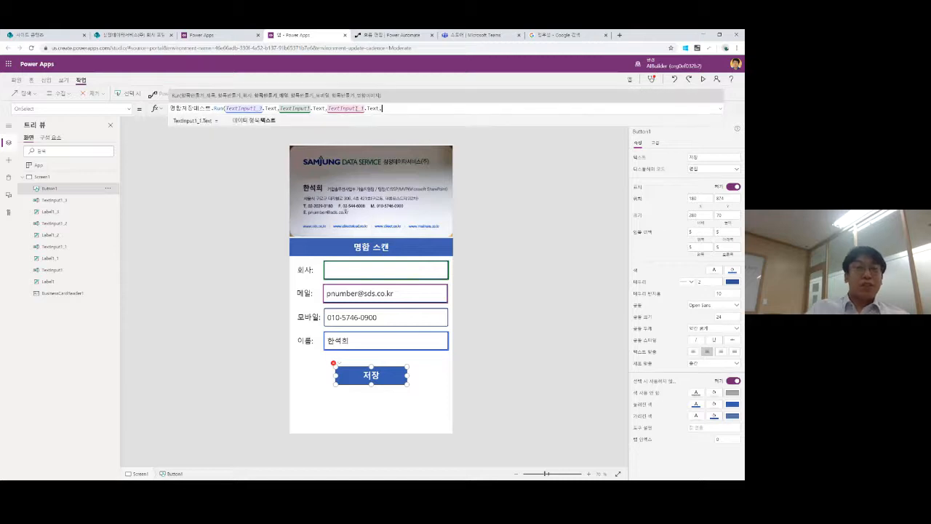
# - Look up the 모바일 text input's control name and add TextInput1_2.Text as the fourth Run argument in the 저장 button's formula
pyautogui.click(366, 317)
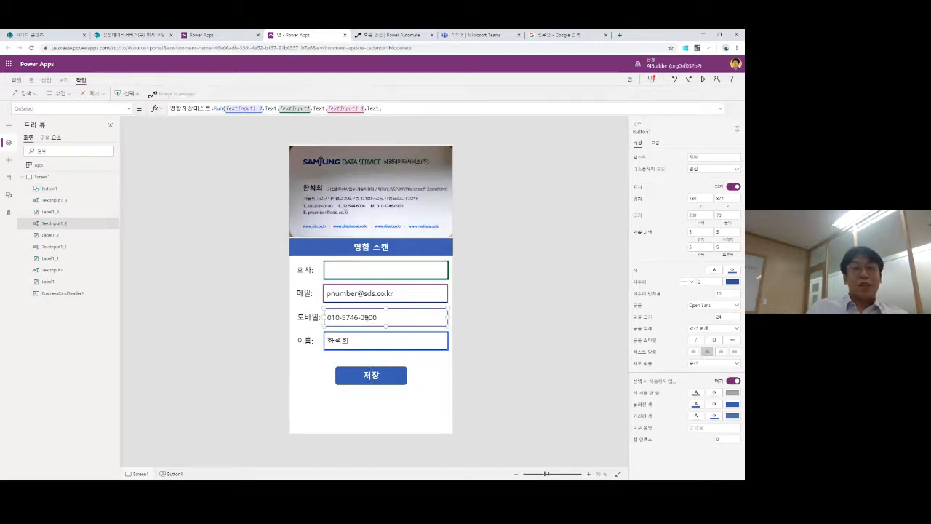
pyautogui.click(655, 133)
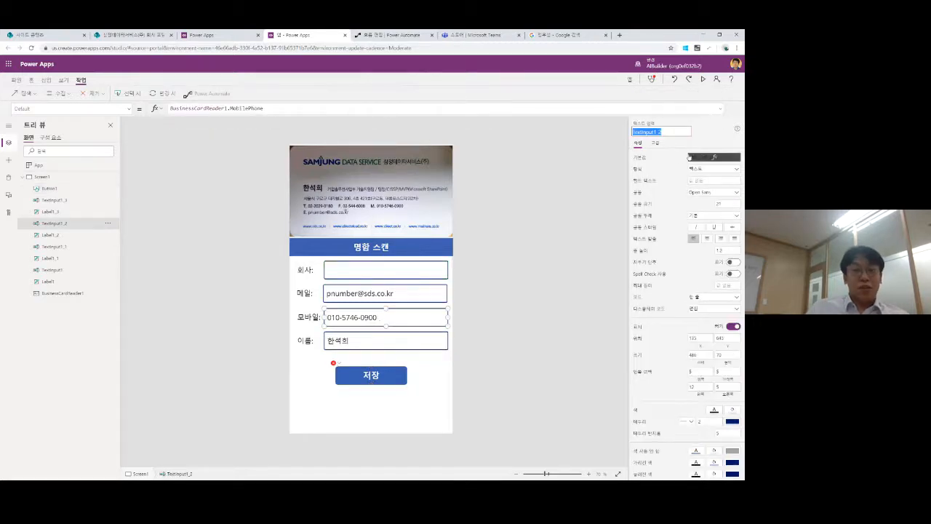
pyautogui.click(384, 376)
pyautogui.click(397, 109)
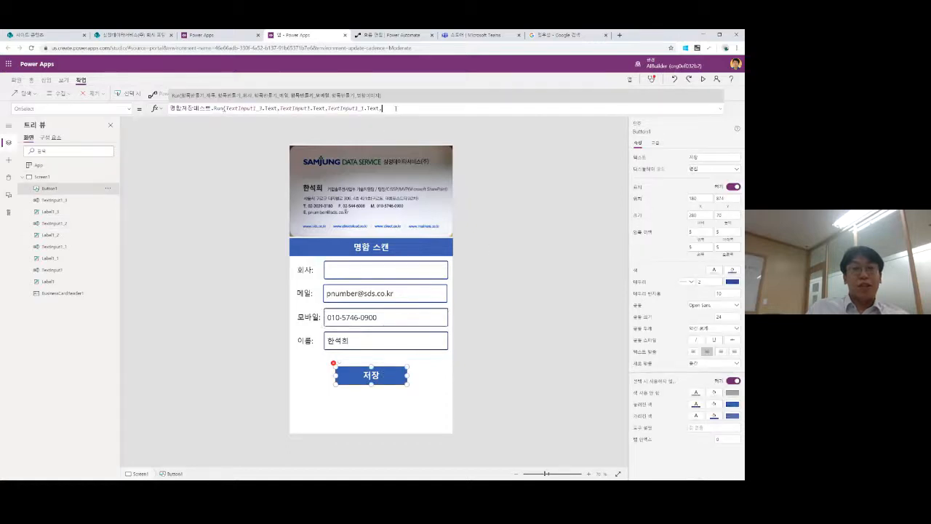
pyautogui.write('.Text,')
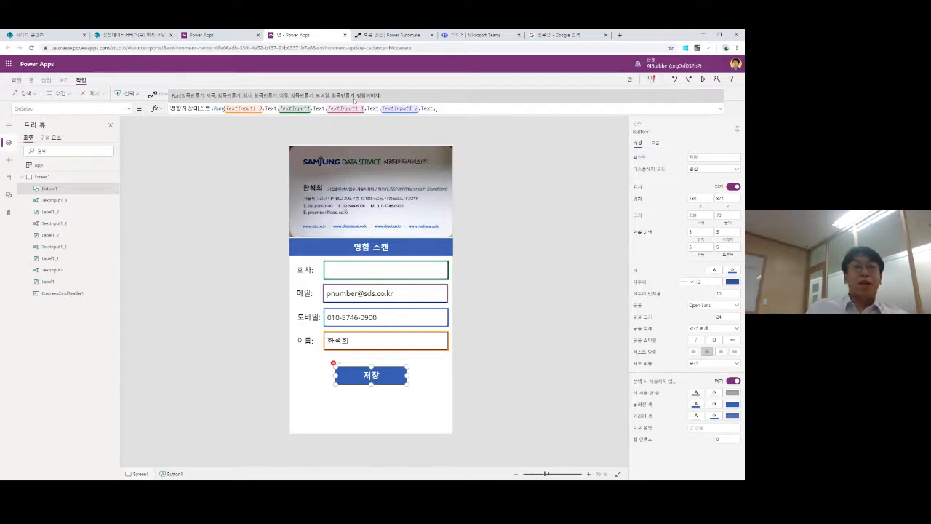
# - Add BusinessCardReader1.CleanedImage as the final Run argument and close the 저장 button's OnSelect formula
pyautogui.click(426, 226)
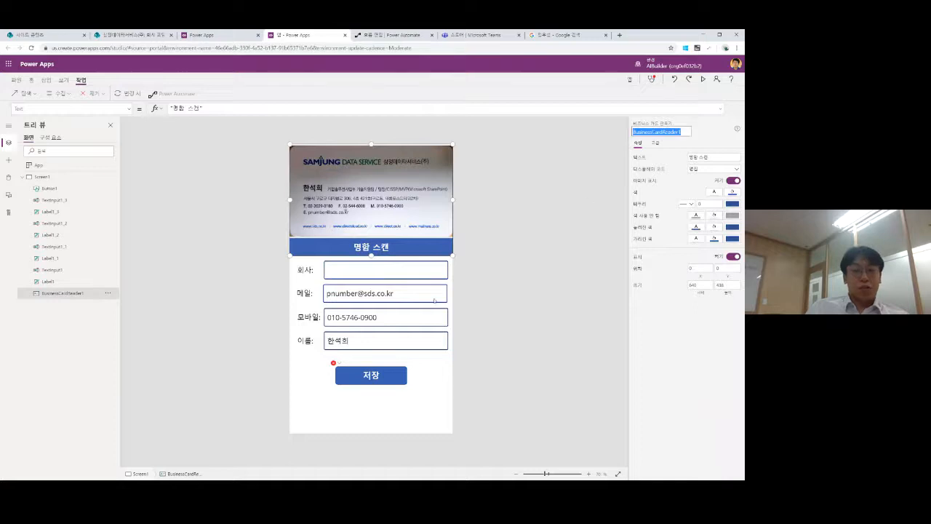
pyautogui.click(369, 376)
pyautogui.click(507, 112)
pyautogui.write('BusinessCardReader1')
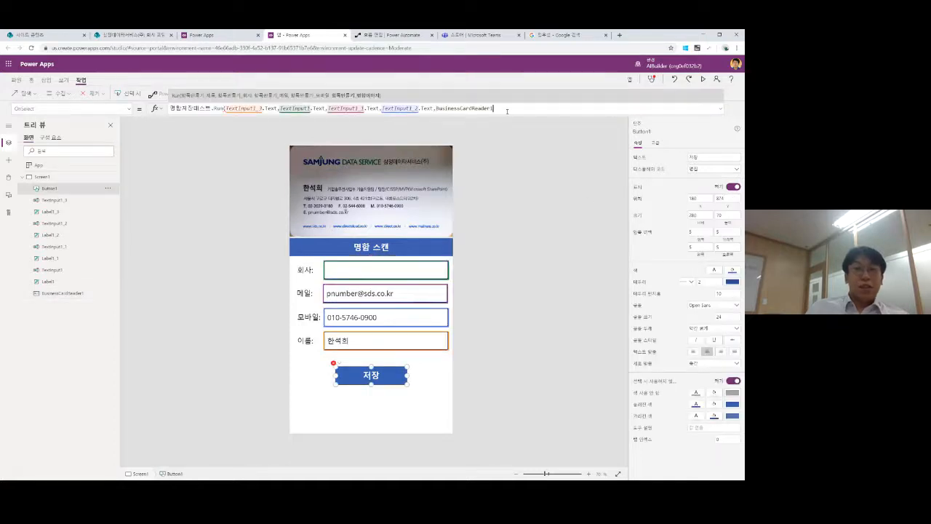
pyautogui.write('.')
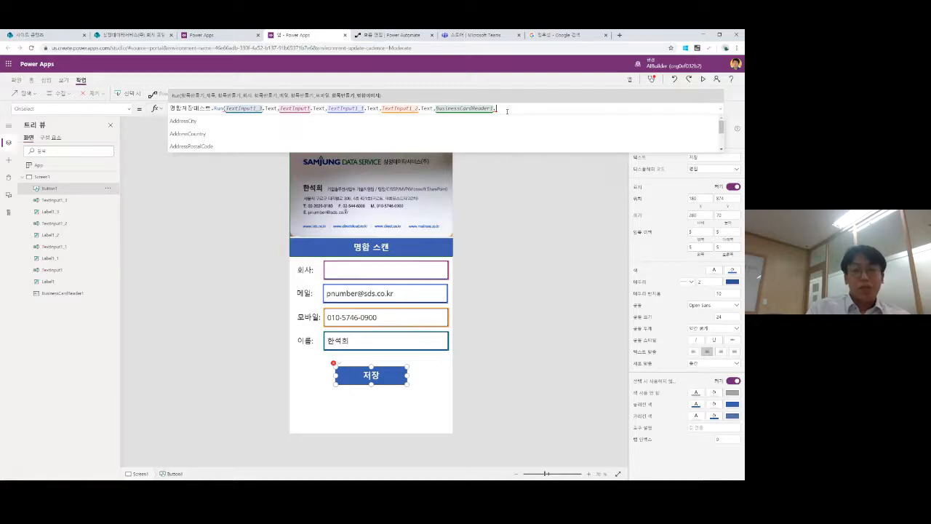
pyautogui.press('Down')
pyautogui.press('Down')
pyautogui.press('Down')
pyautogui.press('Down')
pyautogui.press('Down')
pyautogui.press('Down')
pyautogui.press('Down')
pyautogui.press('Down')
pyautogui.press('Down')
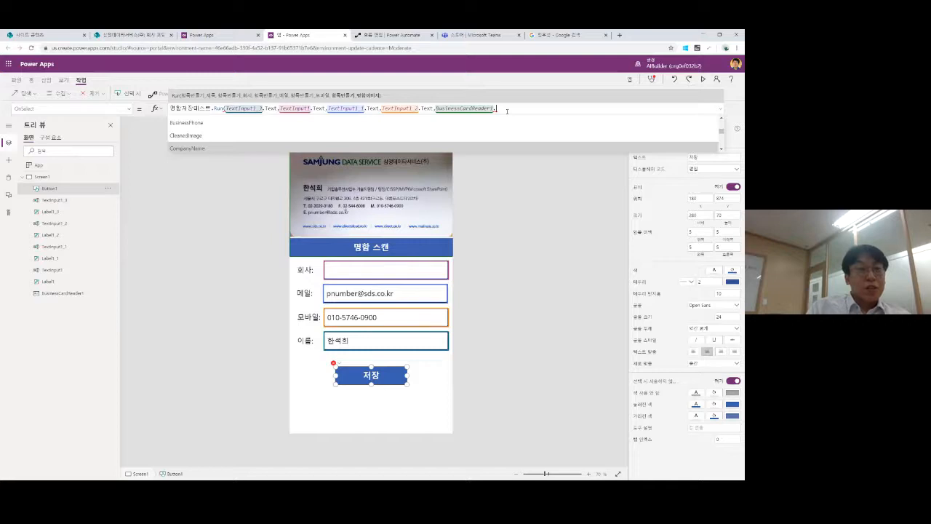
pyautogui.press('Up')
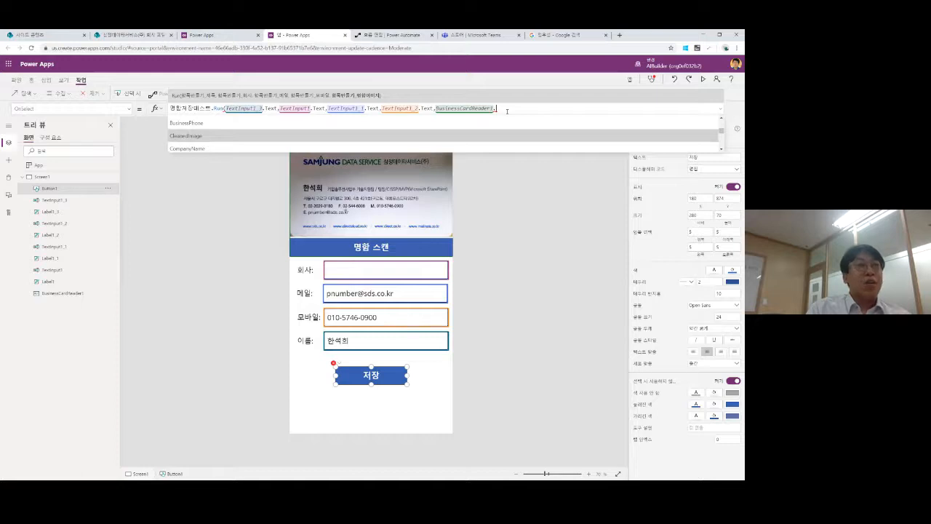
pyautogui.press('Tab')
pyautogui.write(')')
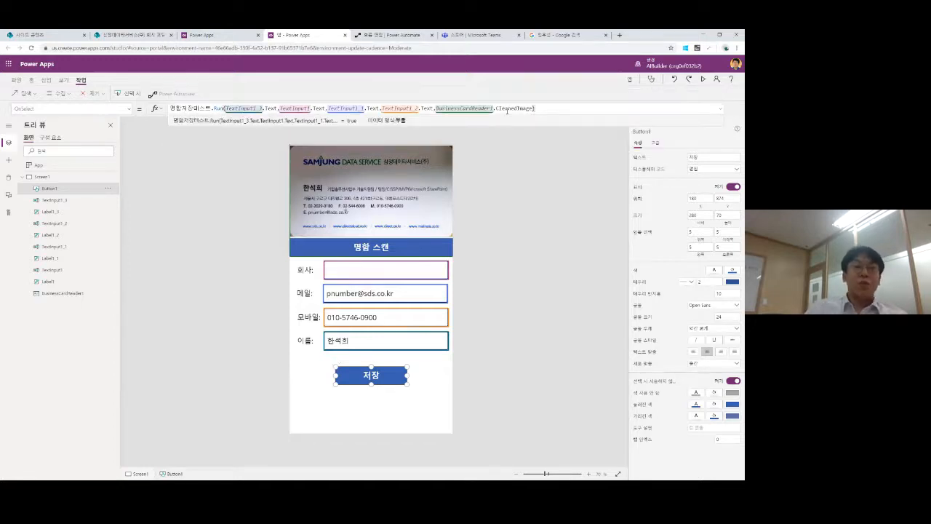
pyautogui.click(528, 244)
# - Preview the app and scan the blue English business card image with the 명함 스캔 reader
pyautogui.click(703, 79)
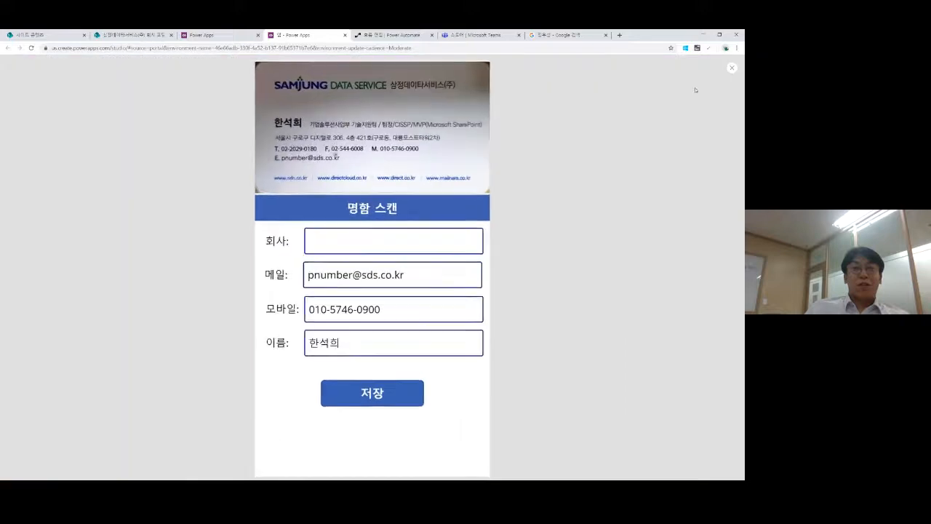
pyautogui.click(385, 207)
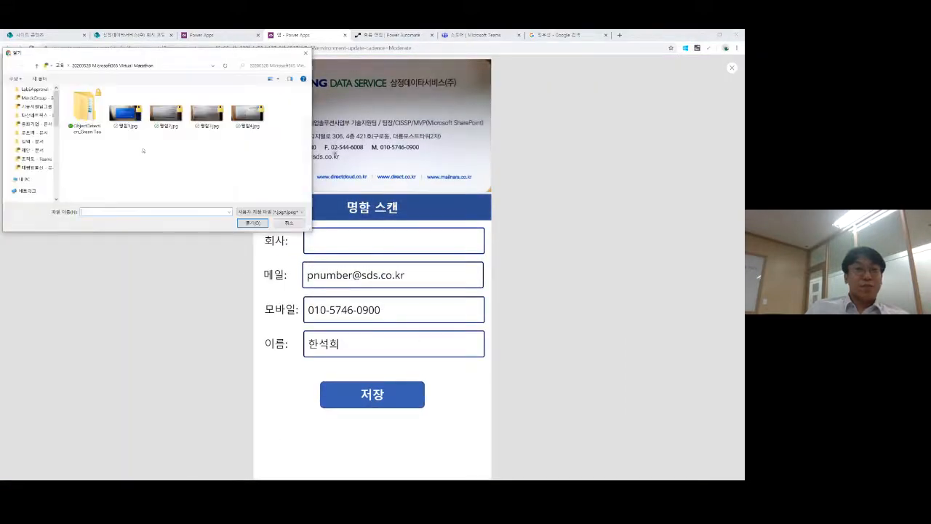
pyautogui.click(133, 124)
pyautogui.doubleClick(133, 124)
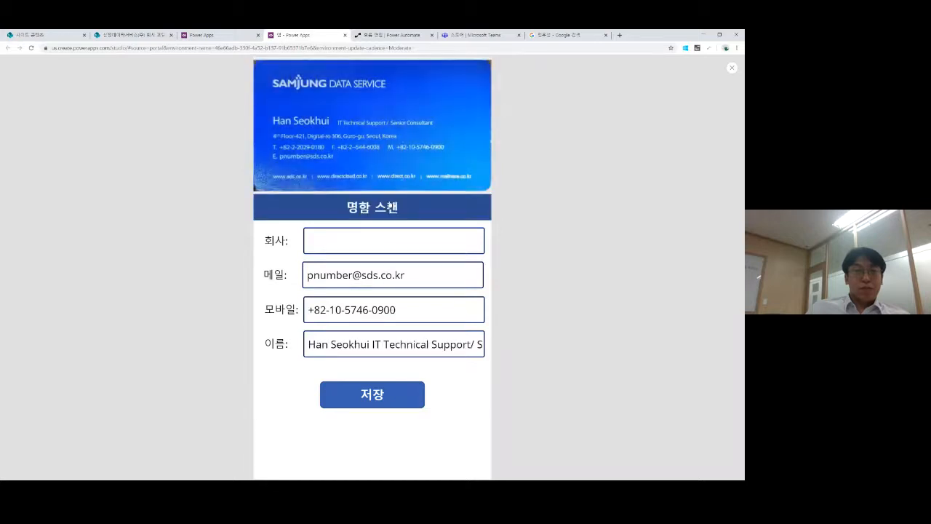
# - Remove the job title text from the 이름 field so that only the person's name is kept
pyautogui.tripleClick(375, 344)
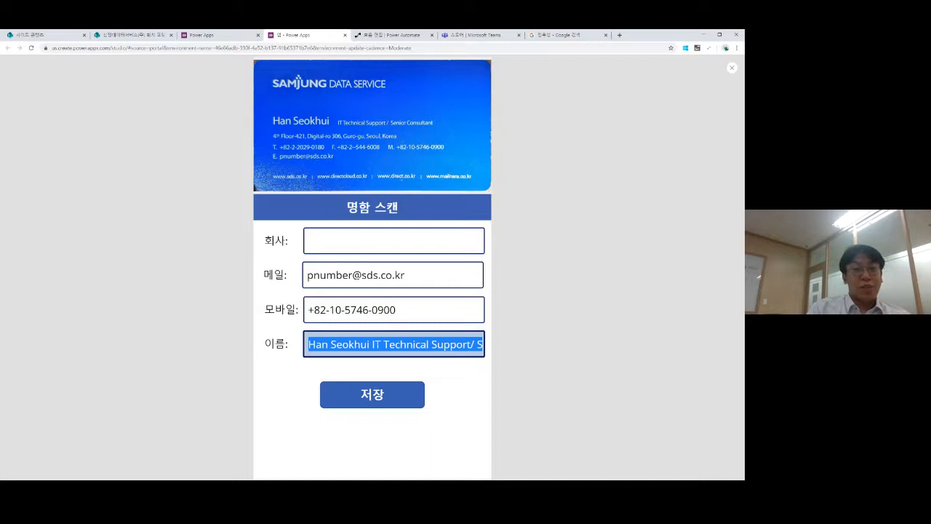
pyautogui.click(316, 343)
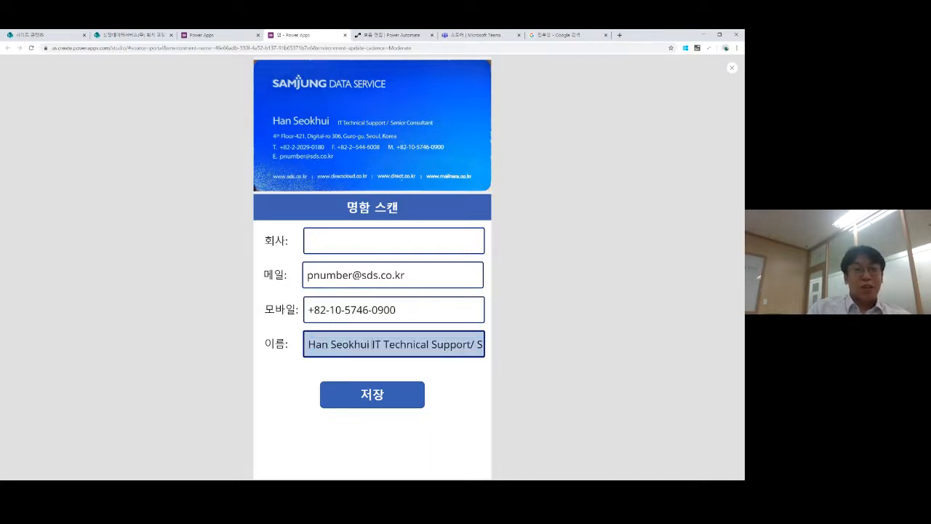
pyautogui.hotkey('shift', 'End')
pyautogui.press('BackSpace')
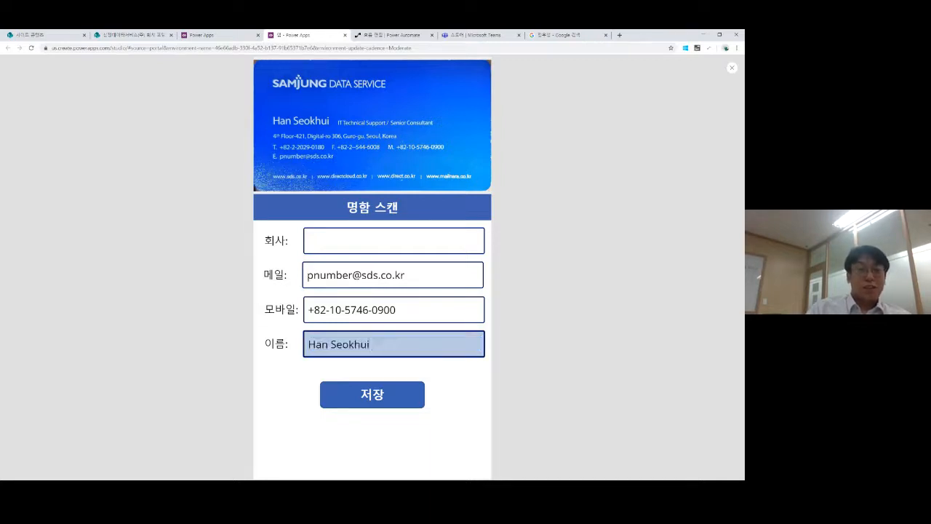
# - Enter Samjung in the 회사 field and save the scanned card with the 저장 button
pyautogui.click(385, 240)
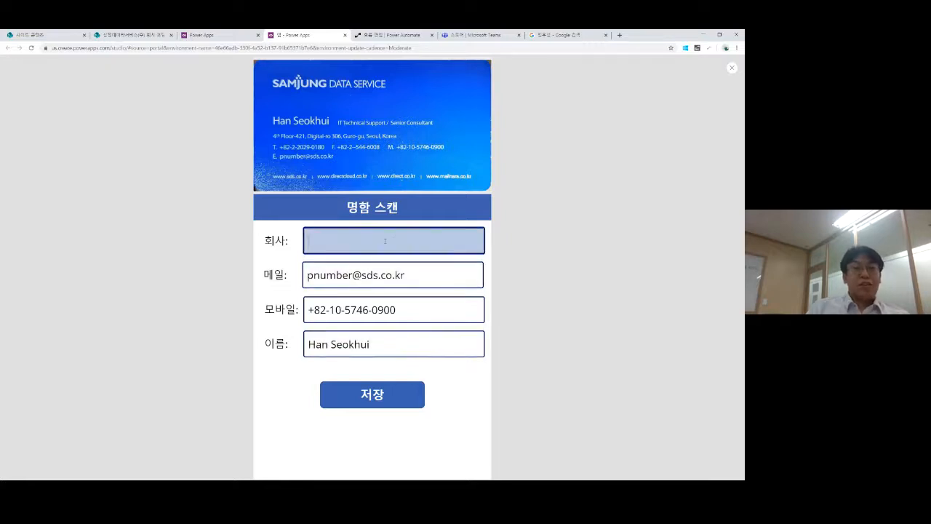
pyautogui.write('Samjun')
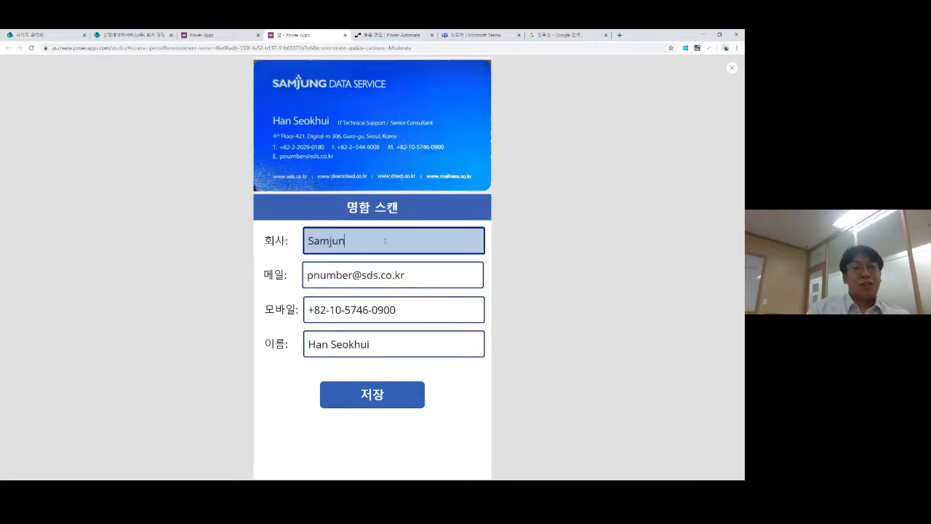
pyautogui.write('g')
pyautogui.click(379, 395)
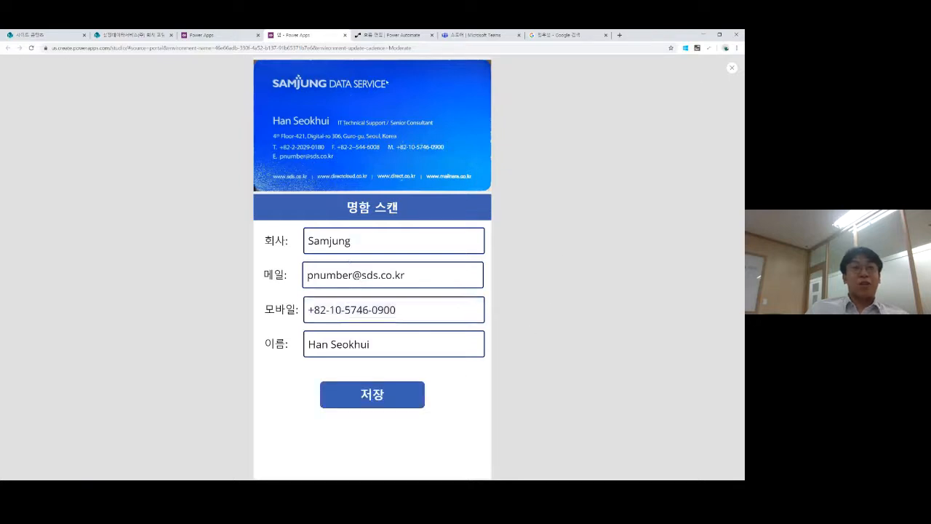
# - Refresh the BusinessCards list in SharePoint to check the saved record, then return to Power Apps Studio and end the preview
pyautogui.click(149, 37)
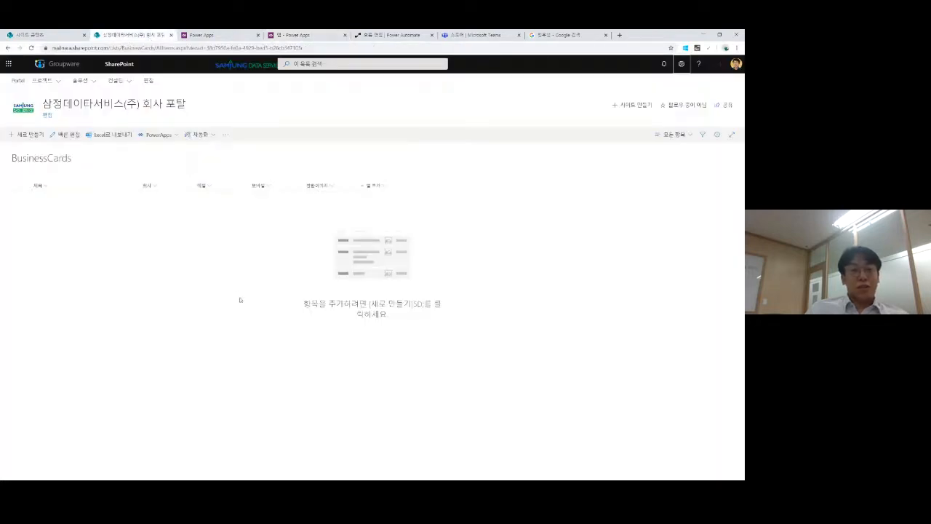
pyautogui.press('F5')
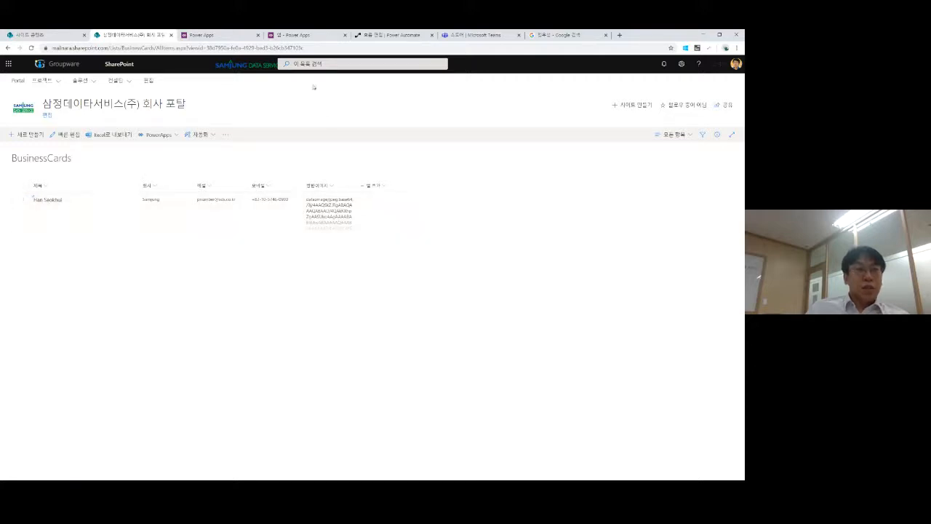
pyautogui.click(224, 35)
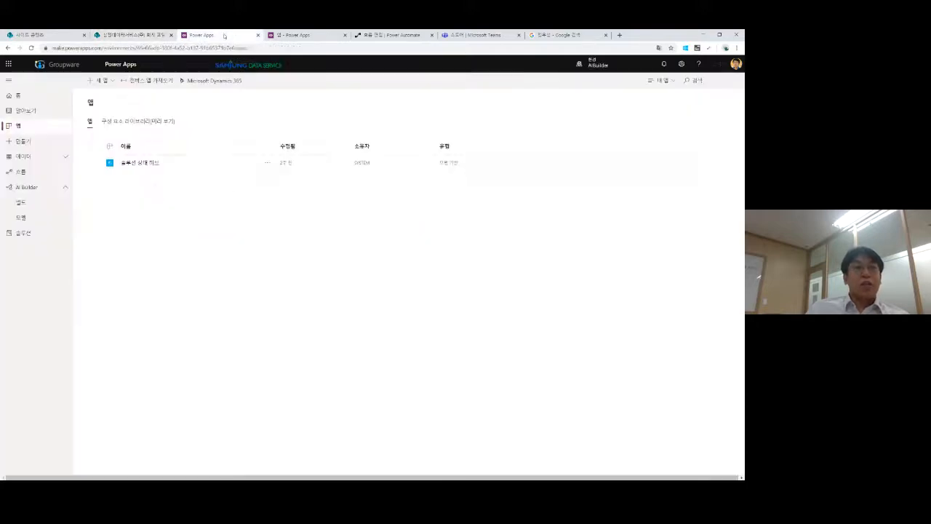
pyautogui.click(299, 35)
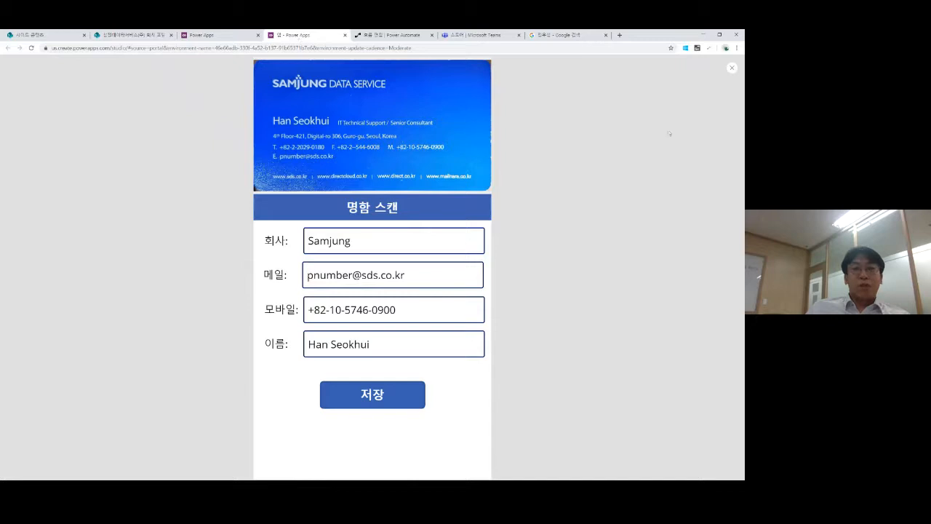
pyautogui.click(731, 68)
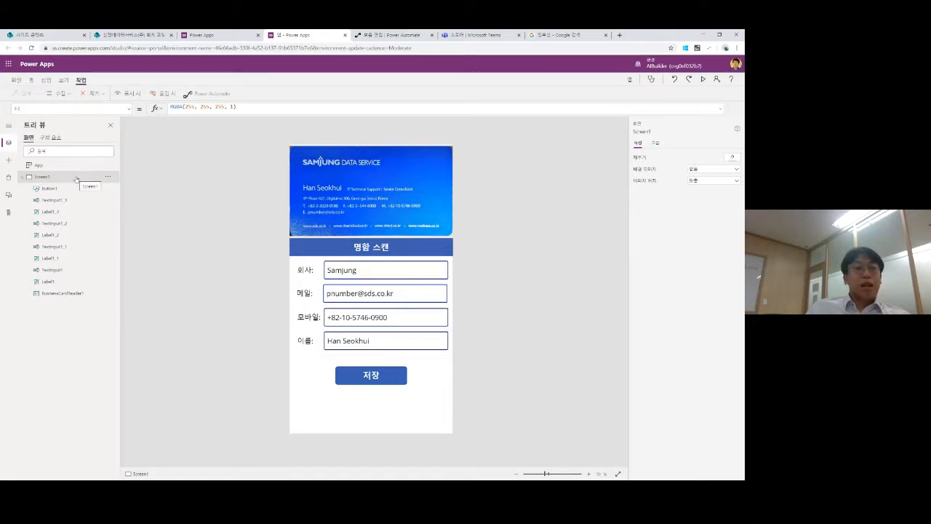
# - Add a new screen to the app using the 목록 (list) layout template
pyautogui.click(46, 80)
pyautogui.click(41, 95)
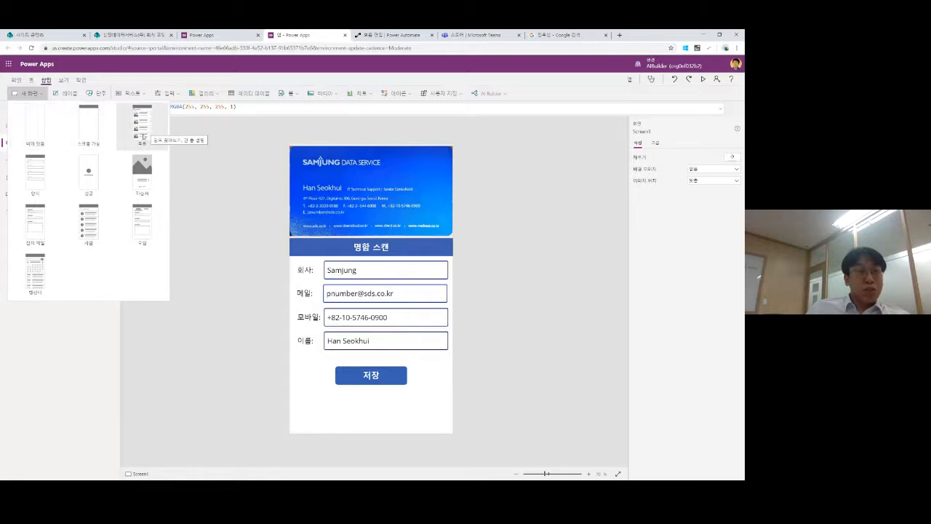
pyautogui.click(142, 134)
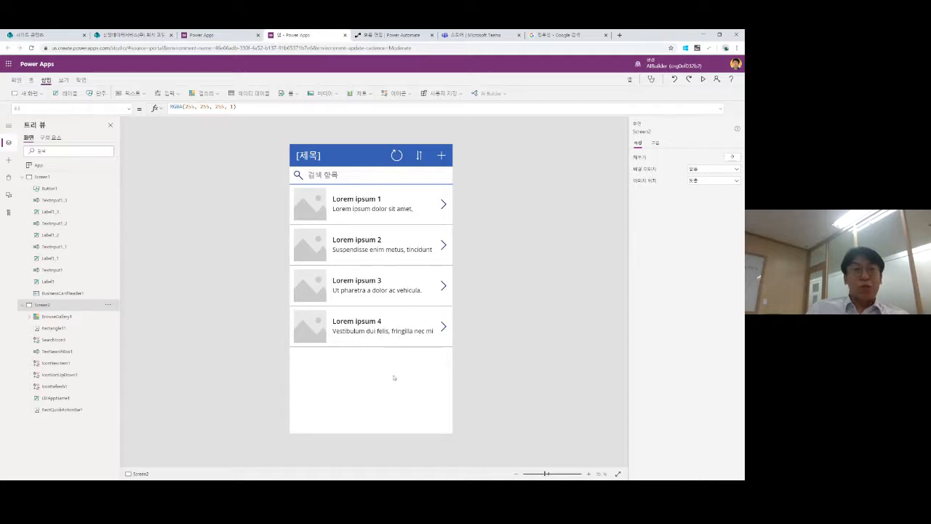
pyautogui.click(361, 357)
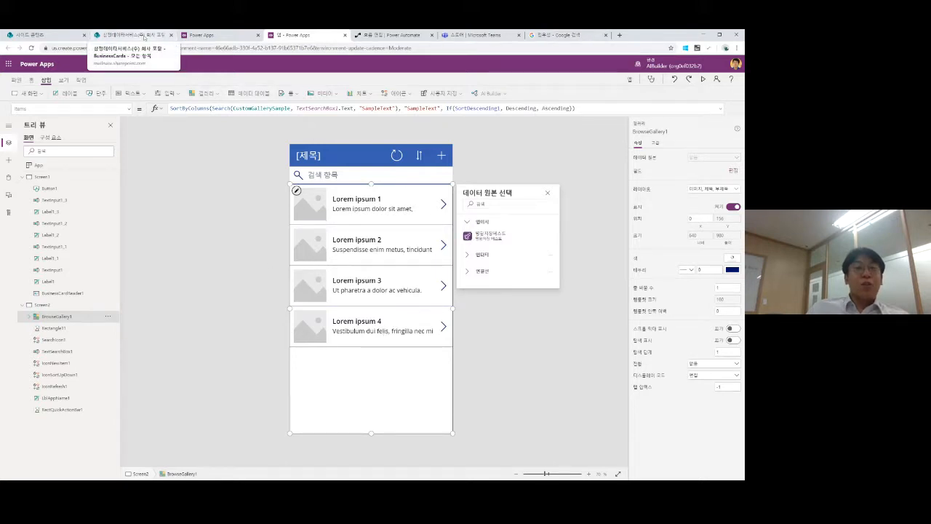
pyautogui.click(143, 35)
pyautogui.click(289, 35)
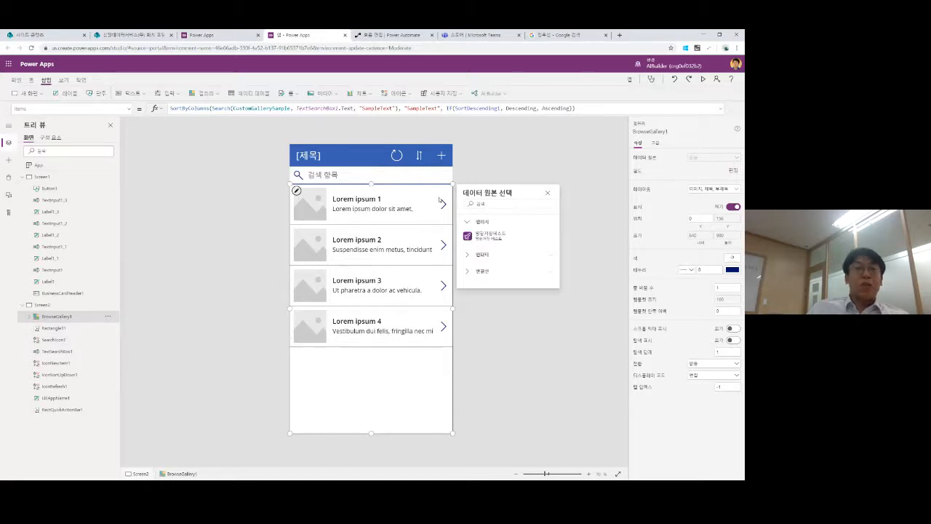
pyautogui.click(61, 317)
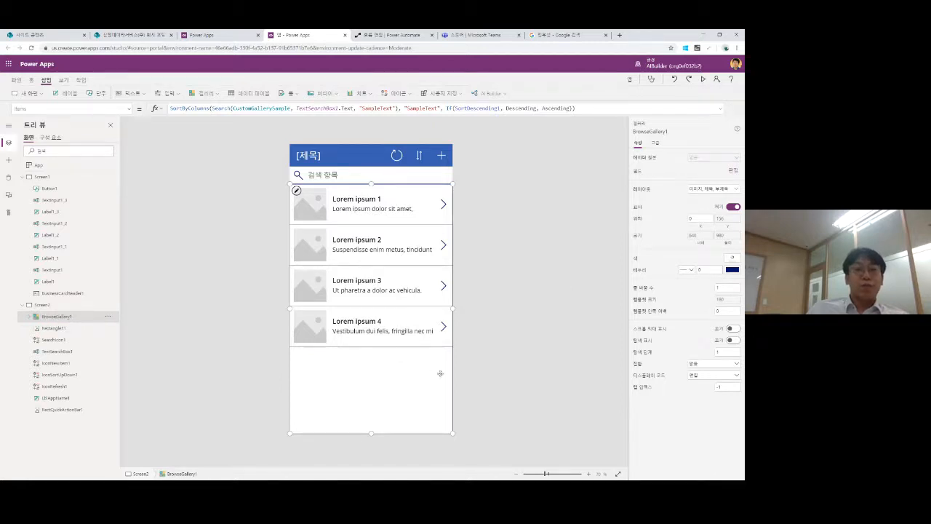
pyautogui.click(418, 381)
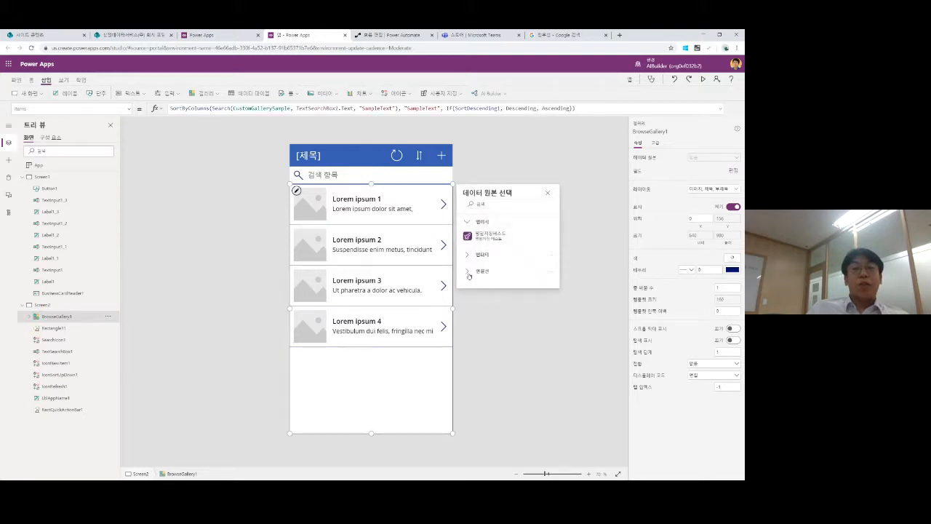
pyautogui.click(469, 274)
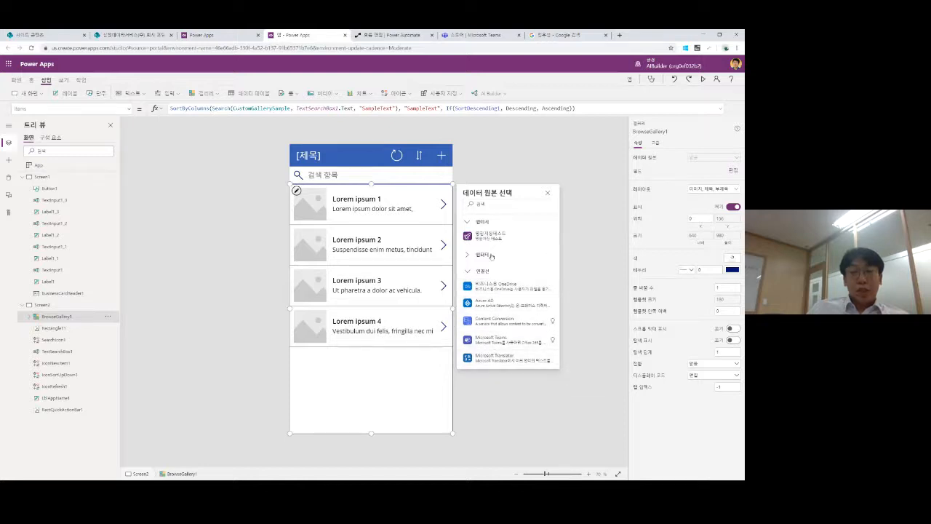
pyautogui.scroll(-3, 483, 306)
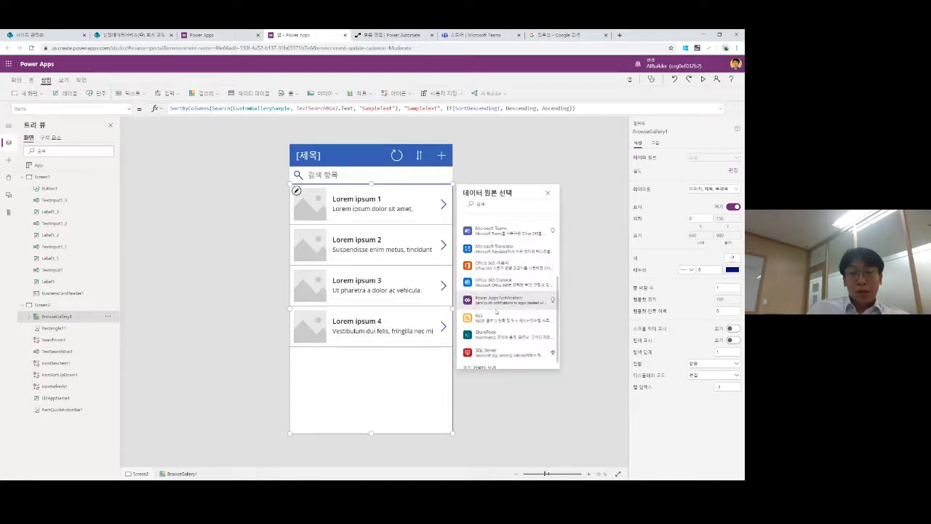
pyautogui.click(498, 335)
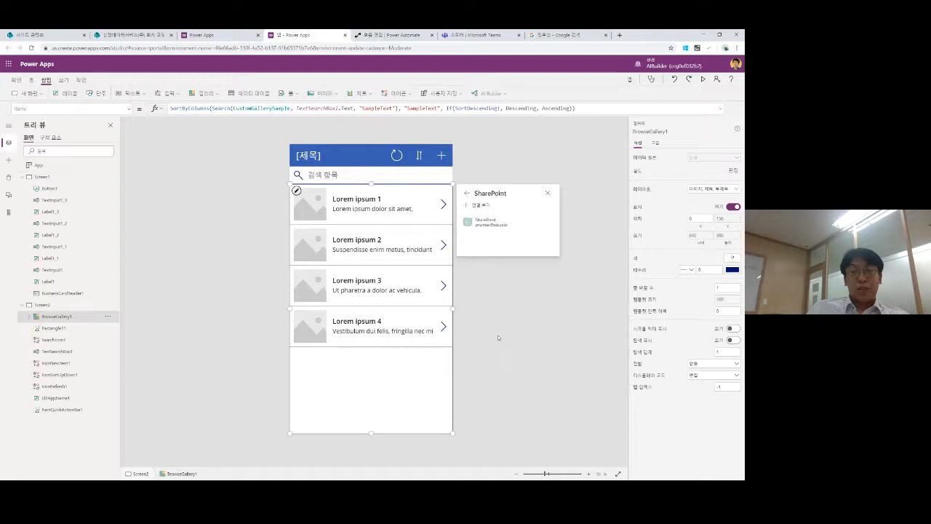
pyautogui.click(485, 223)
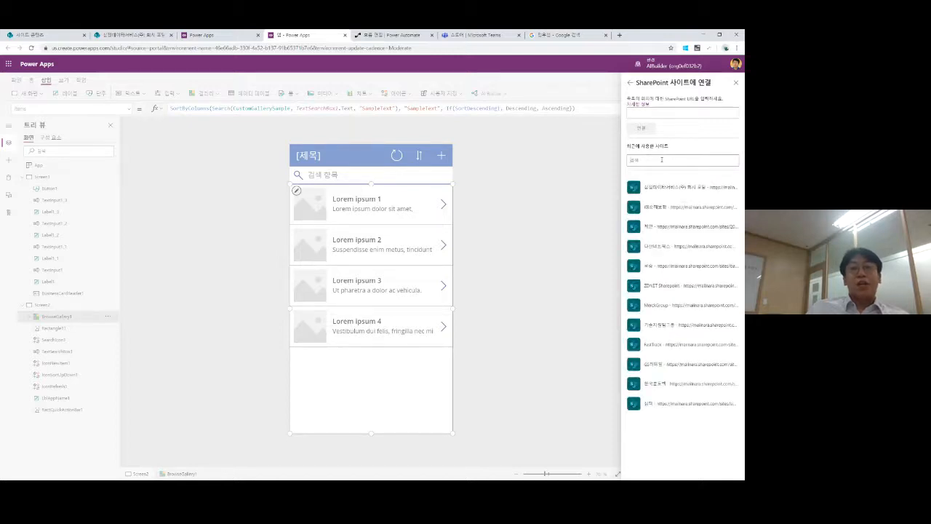
pyautogui.click(735, 82)
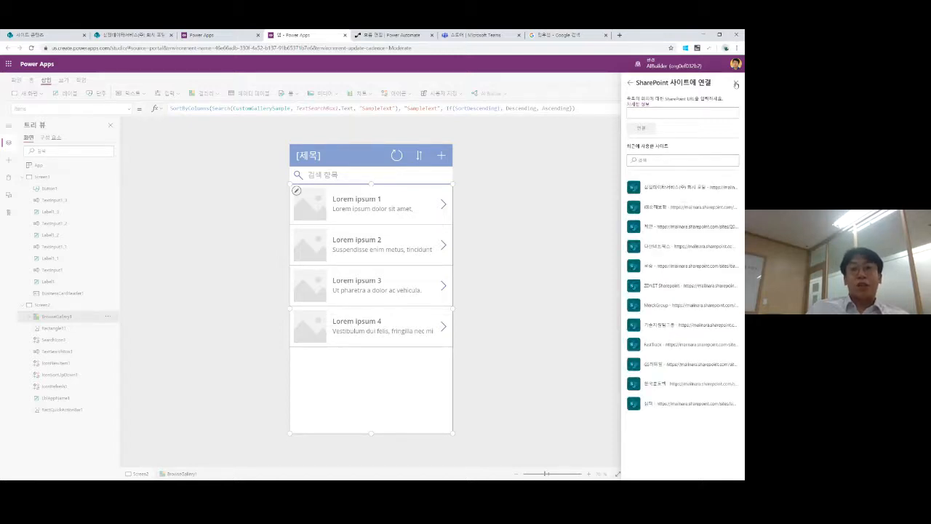
# - Connect the new screen's gallery to the BusinessCards list on the company portal site through the existing SharePoint connection
pyautogui.click(408, 371)
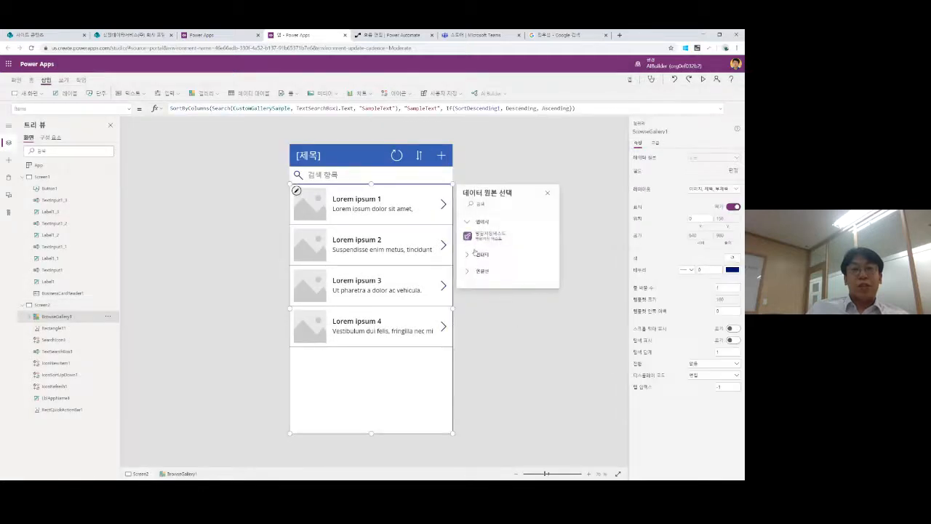
pyautogui.click(469, 270)
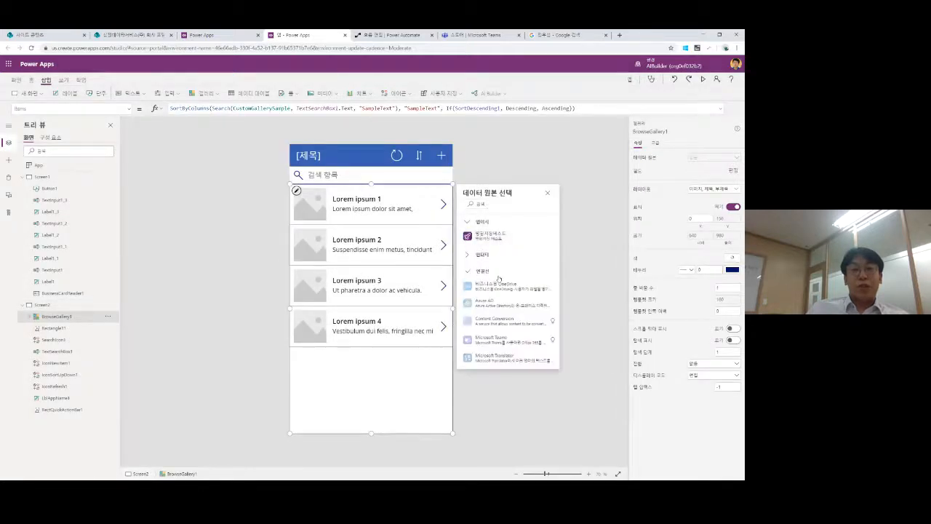
pyautogui.scroll(-2, 502, 320)
pyautogui.scroll(-5, 502, 320)
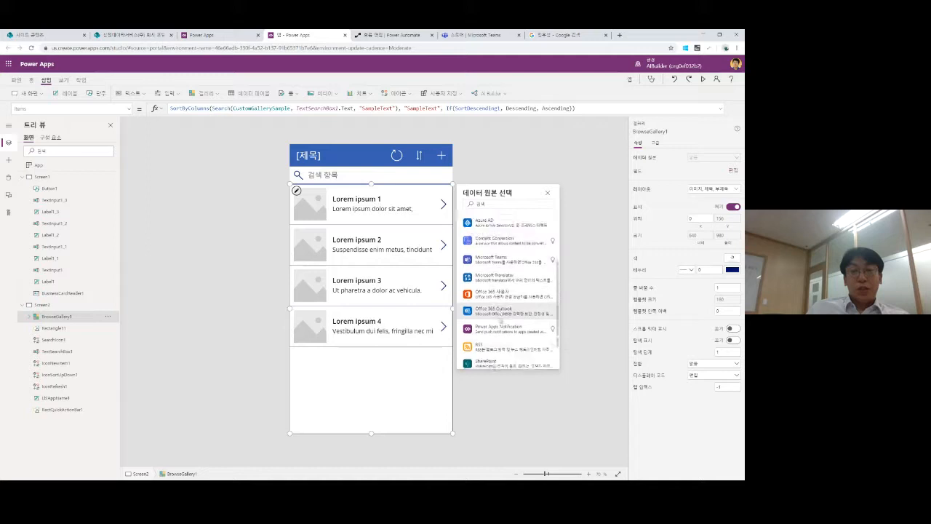
pyautogui.click(489, 335)
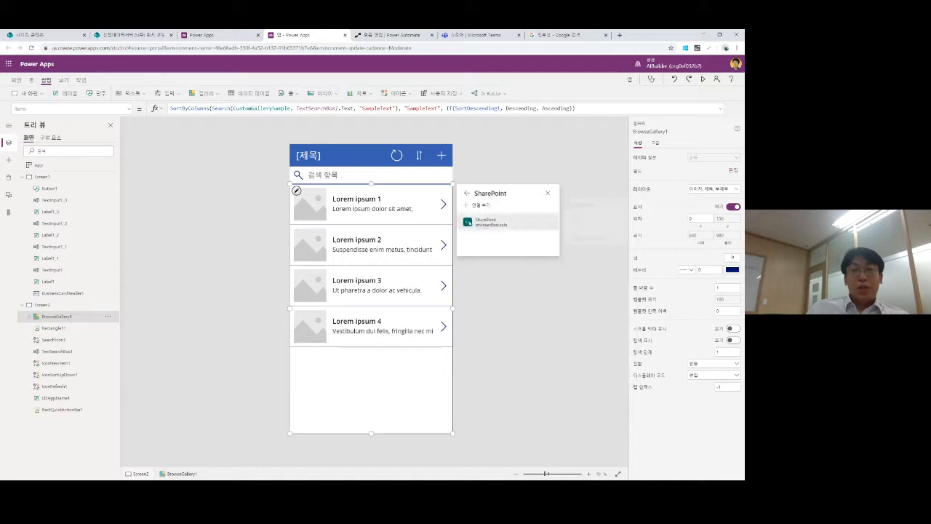
pyautogui.click(480, 207)
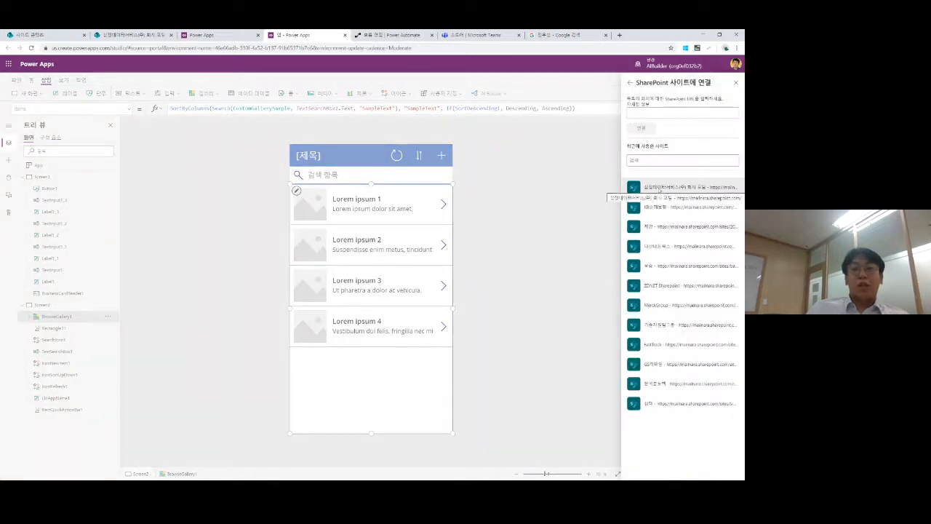
pyautogui.click(659, 187)
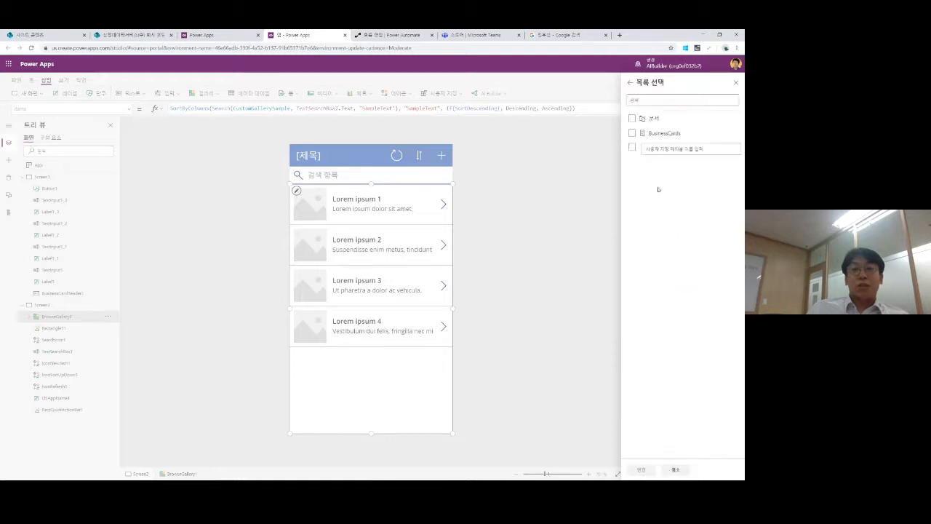
pyautogui.click(633, 133)
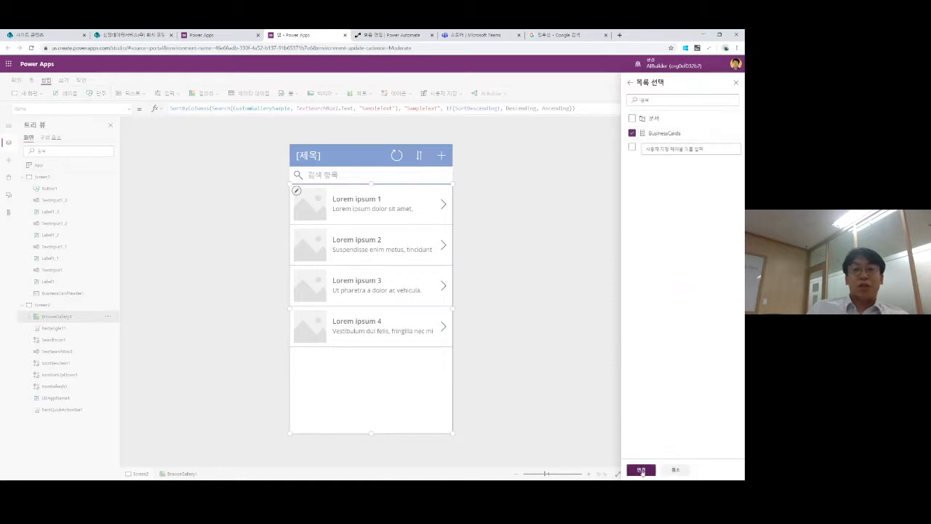
pyautogui.click(641, 469)
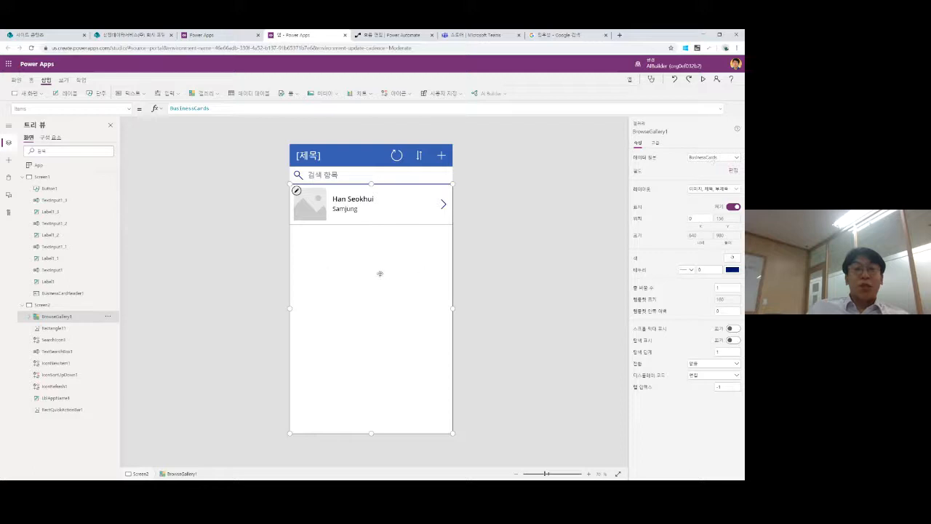
# - Set the Image property of the gallery's thumbnail to ThisItem.명함이미지 in place of the sample image
pyautogui.click(317, 209)
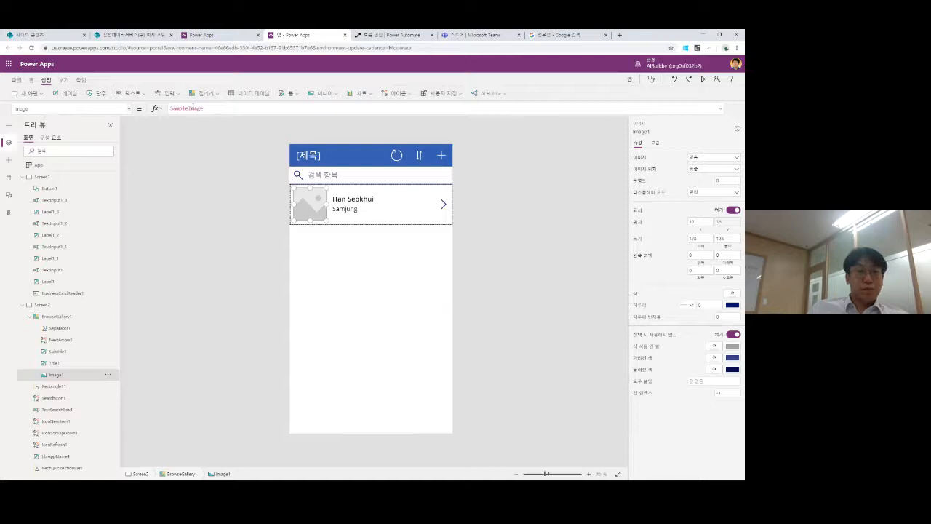
pyautogui.doubleClick(184, 108)
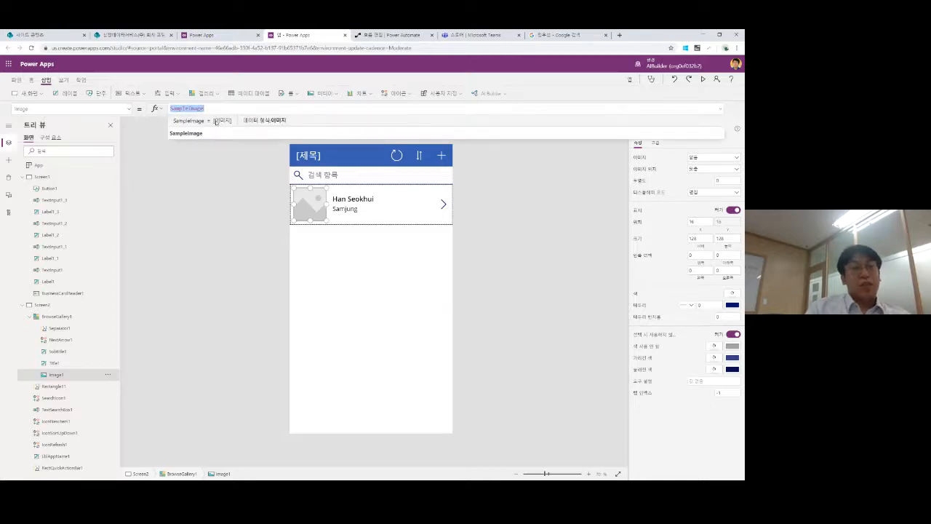
pyautogui.write('ThisItem')
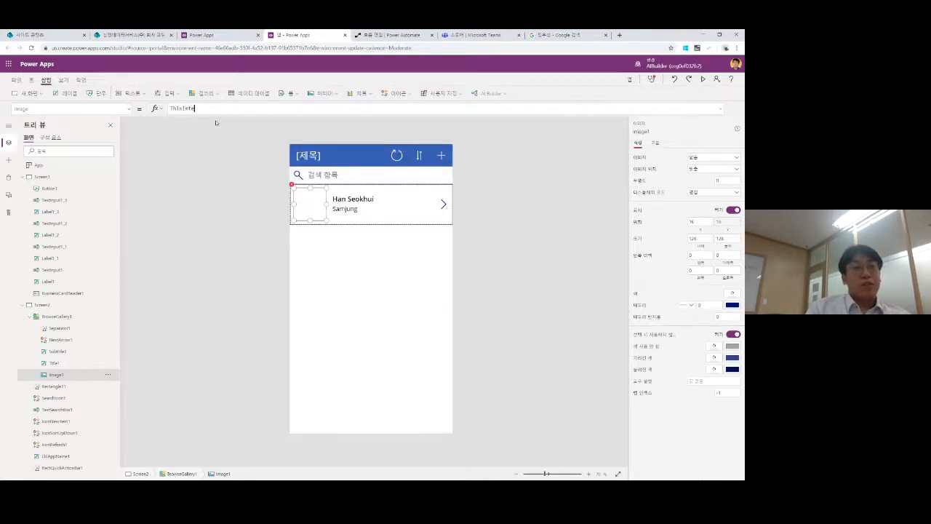
pyautogui.press('BackSpace')
pyautogui.press('BackSpace')
pyautogui.press('BackSpace')
pyautogui.press('BackSpace')
pyautogui.write('tem')
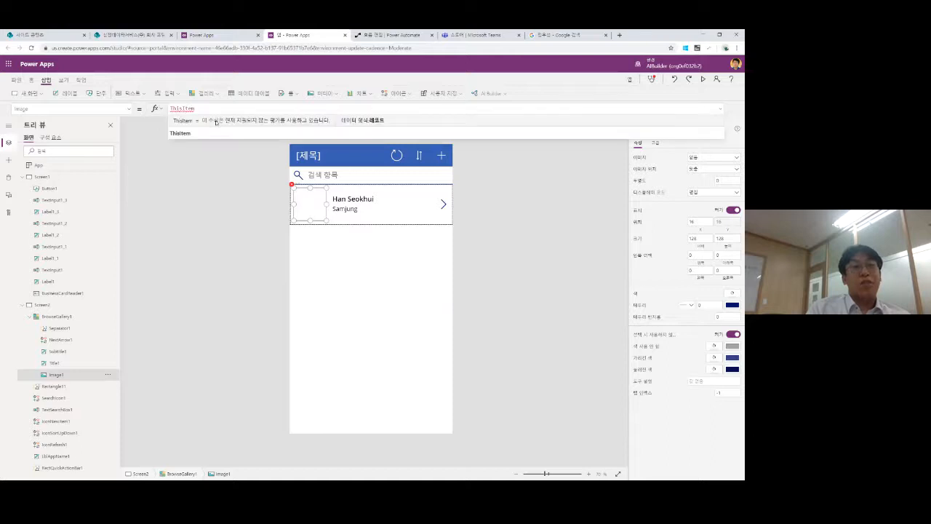
pyautogui.write('.')
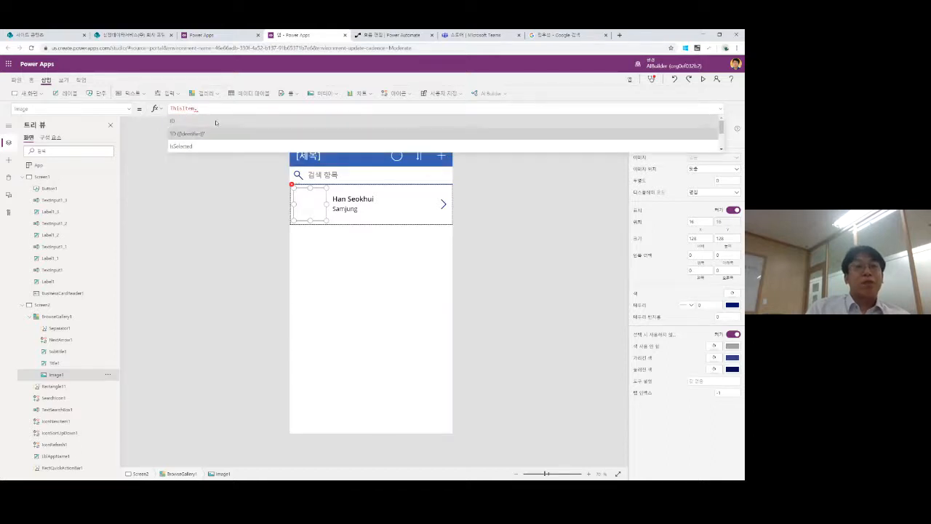
pyautogui.press('Down')
pyautogui.press('Down')
pyautogui.press('Down')
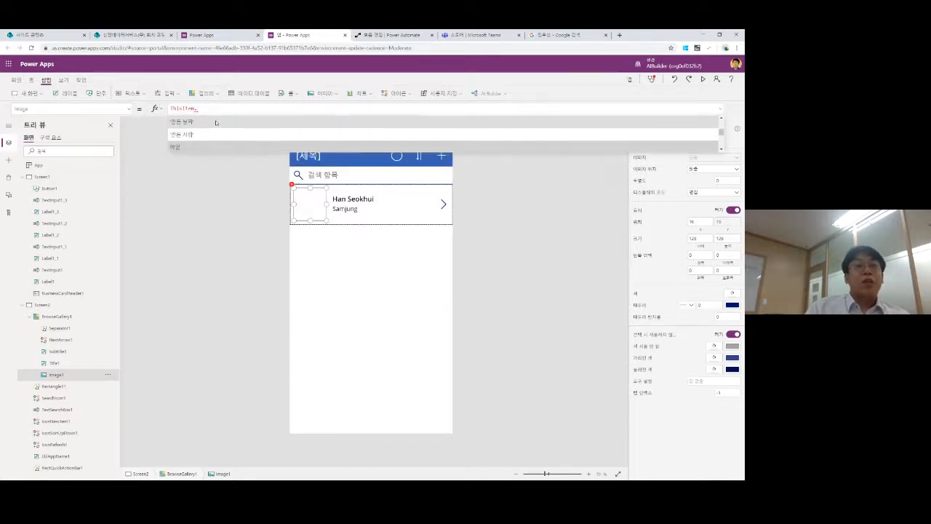
pyautogui.press('Up')
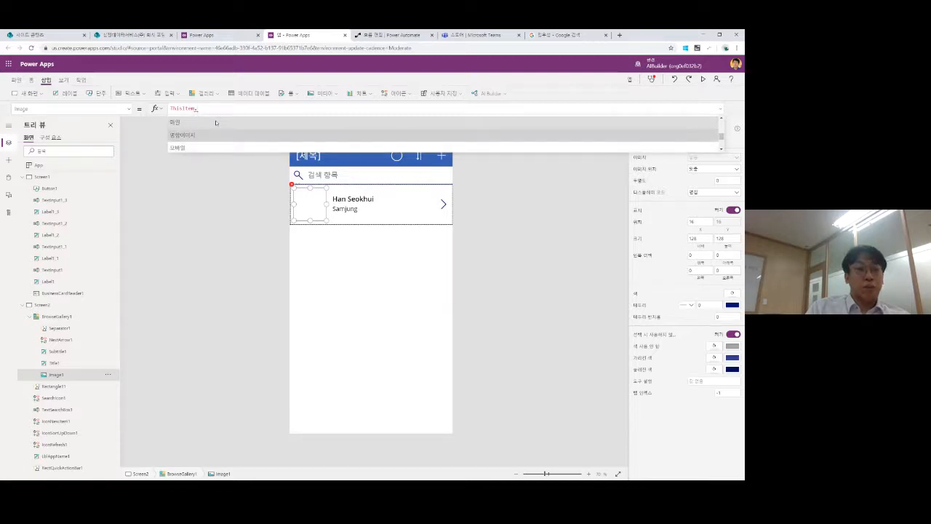
pyautogui.press('Tab')
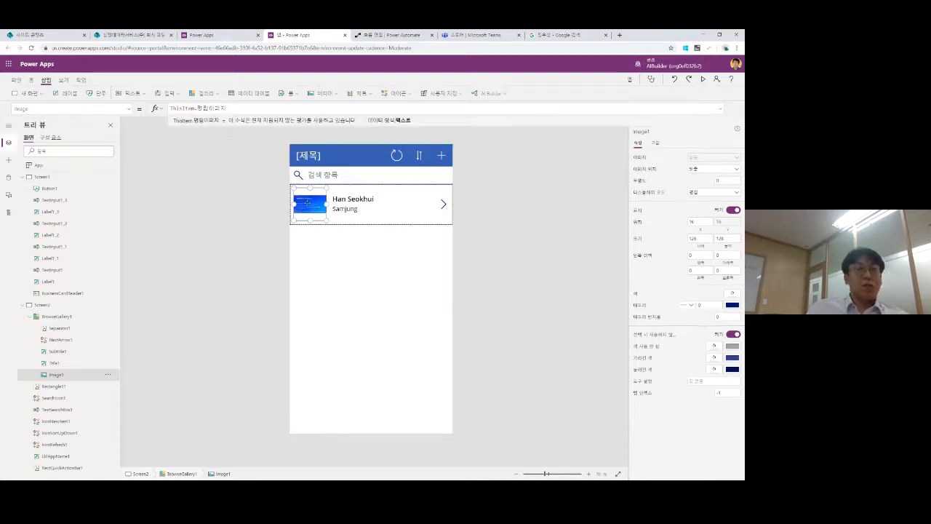
# - Change the Text formula of the gallery item's title label to ThisItem.메일
pyautogui.click(352, 199)
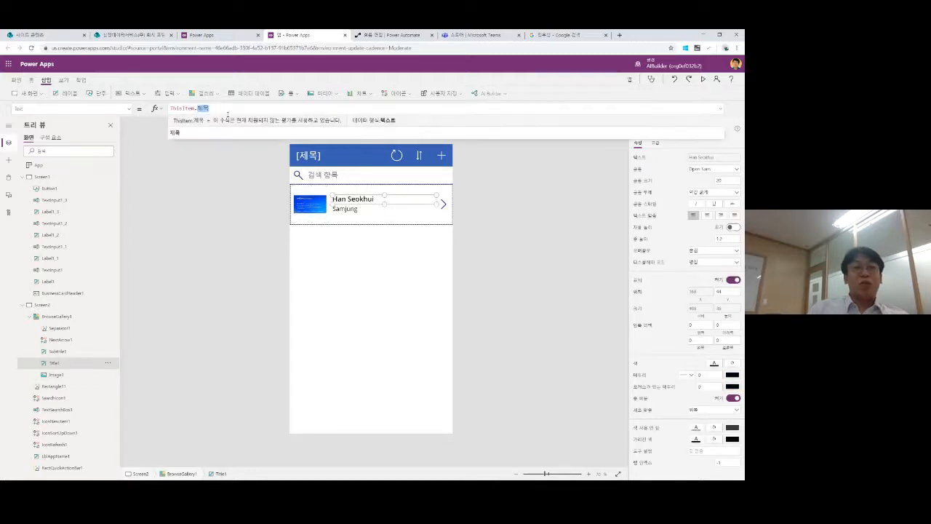
pyautogui.write('Email')
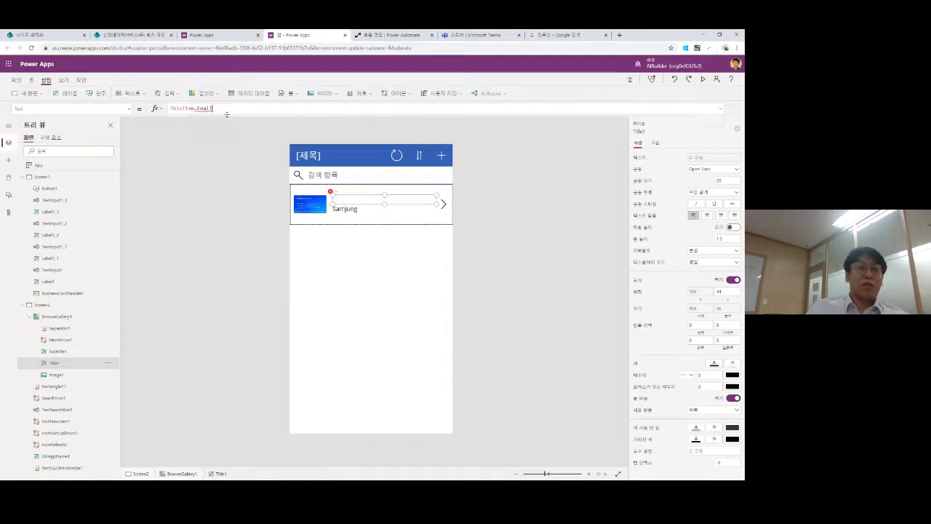
pyautogui.press('BackSpace')
pyautogui.press('BackSpace')
pyautogui.press('BackSpace')
pyautogui.press('BackSpace')
pyautogui.press('BackSpace')
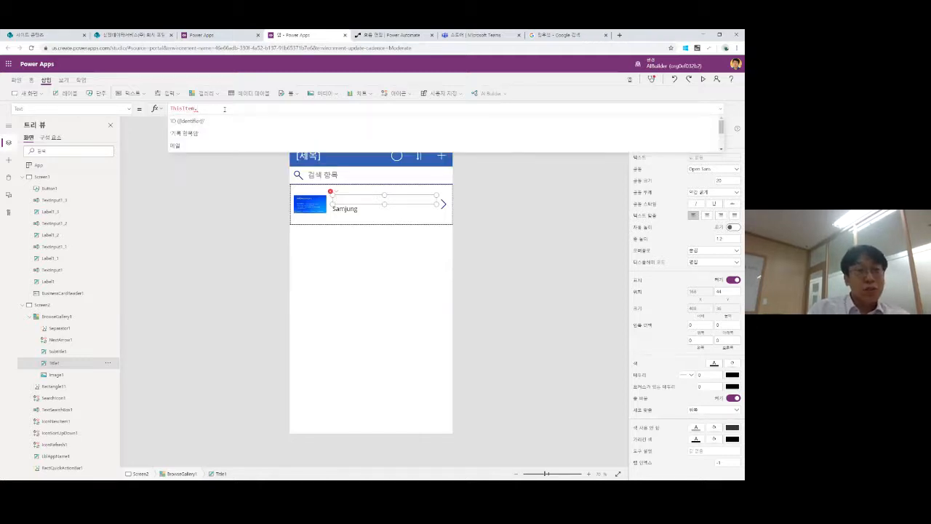
pyautogui.press('Return')
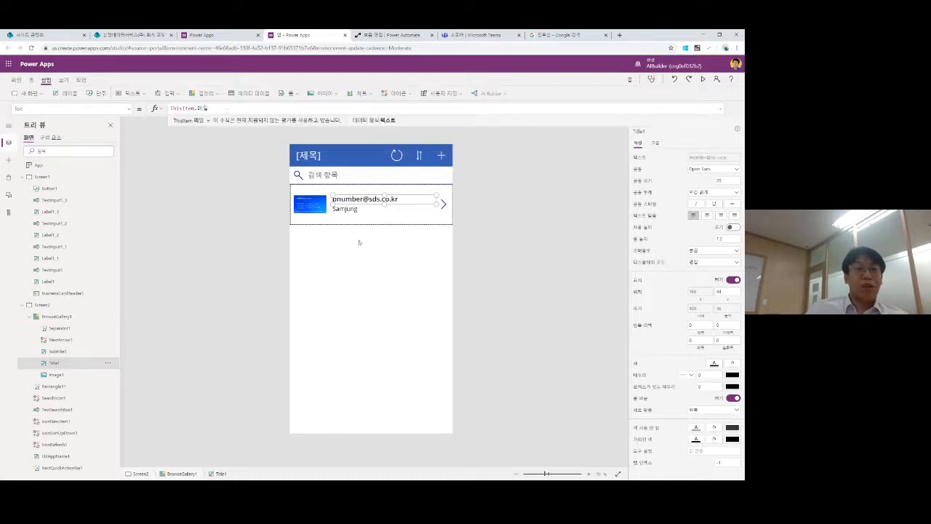
# - Change the Text formula of the gallery item's subtitle label to ThisItem.모바일
pyautogui.click(355, 210)
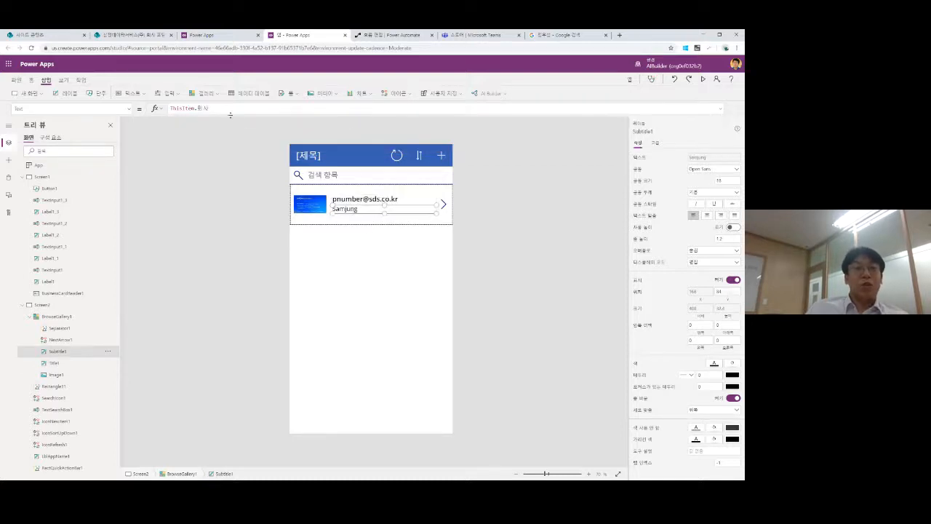
pyautogui.press('BackSpace')
pyautogui.press('BackSpace')
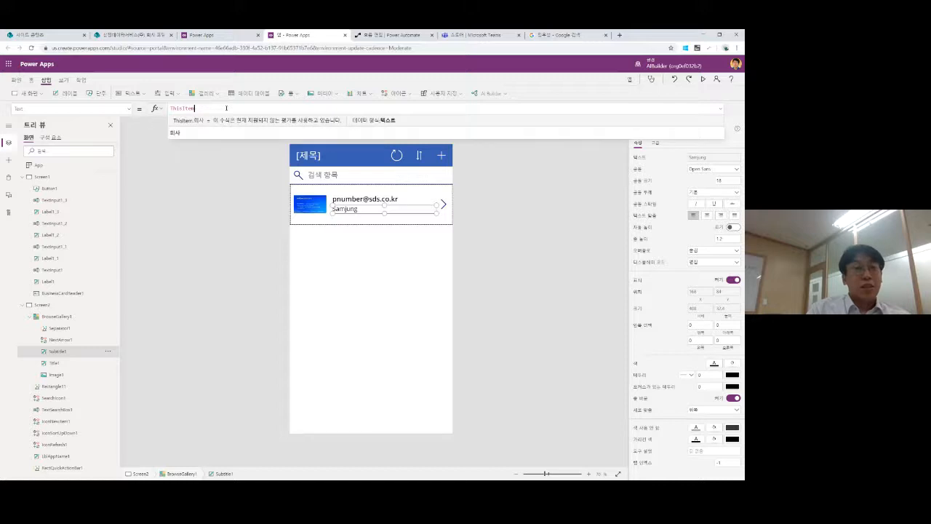
pyautogui.press('Down')
pyautogui.press('Down')
pyautogui.press('Down')
pyautogui.press('Down')
pyautogui.press('Down')
pyautogui.press('Down')
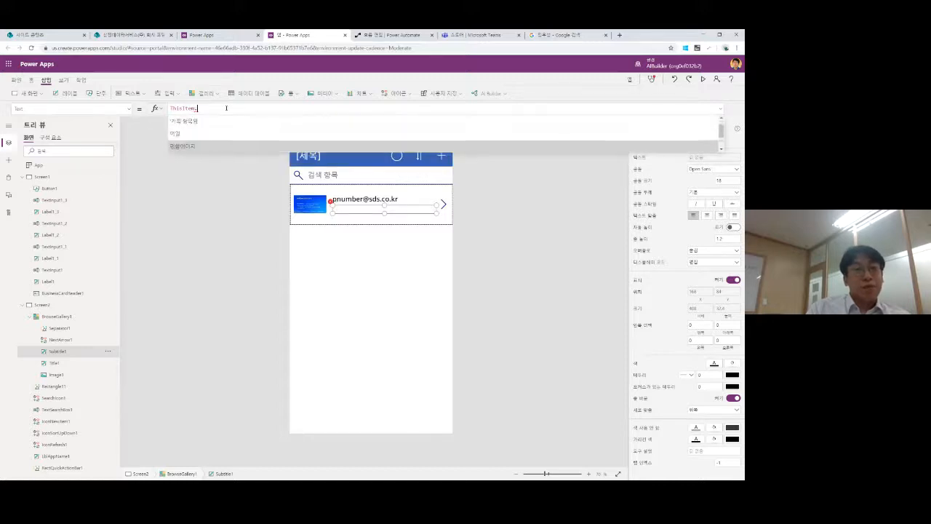
pyautogui.press('Up')
pyautogui.press('Tab')
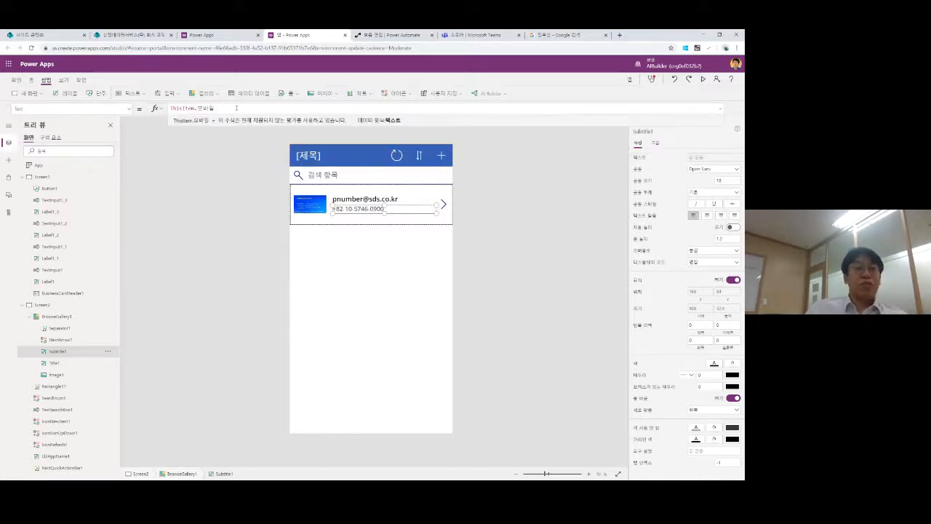
# - Move the title and subtitle labels down together slightly inside the gallery's item template to free space above them
pyautogui.click(424, 225)
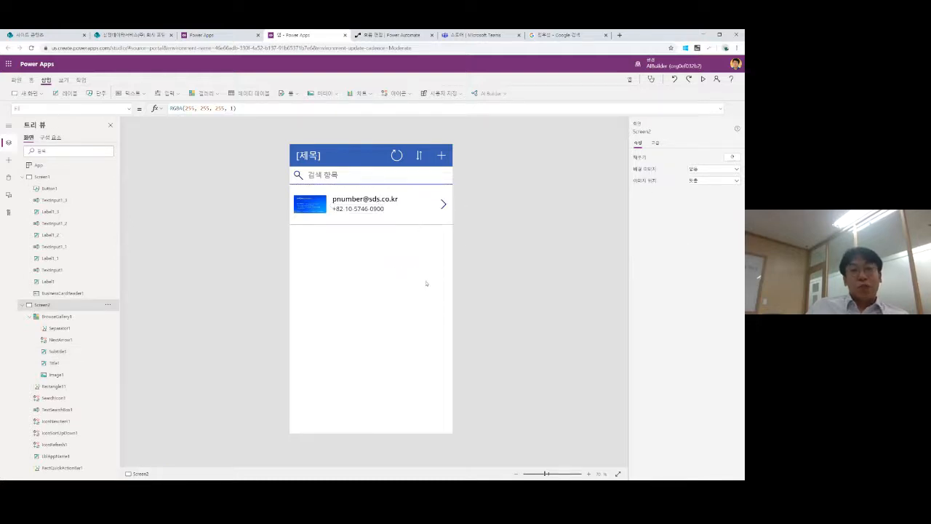
pyautogui.click(396, 336)
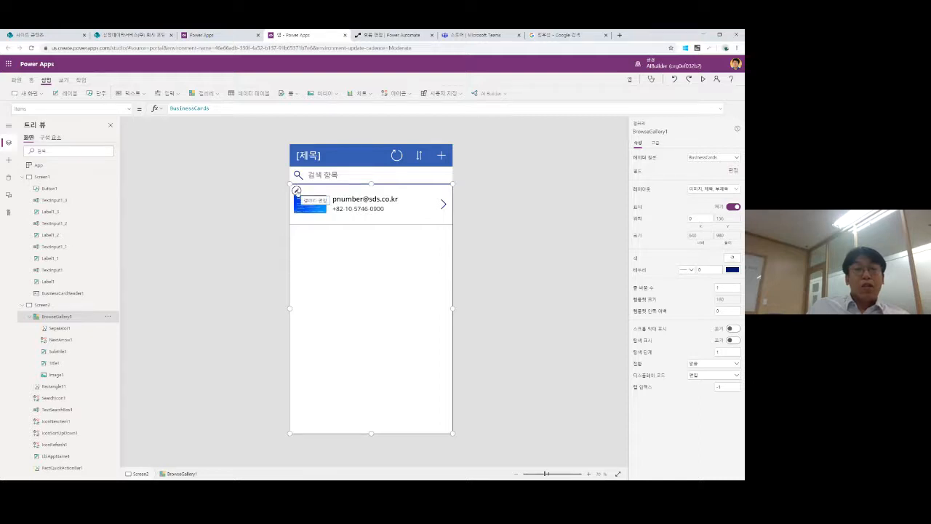
pyautogui.click(296, 191)
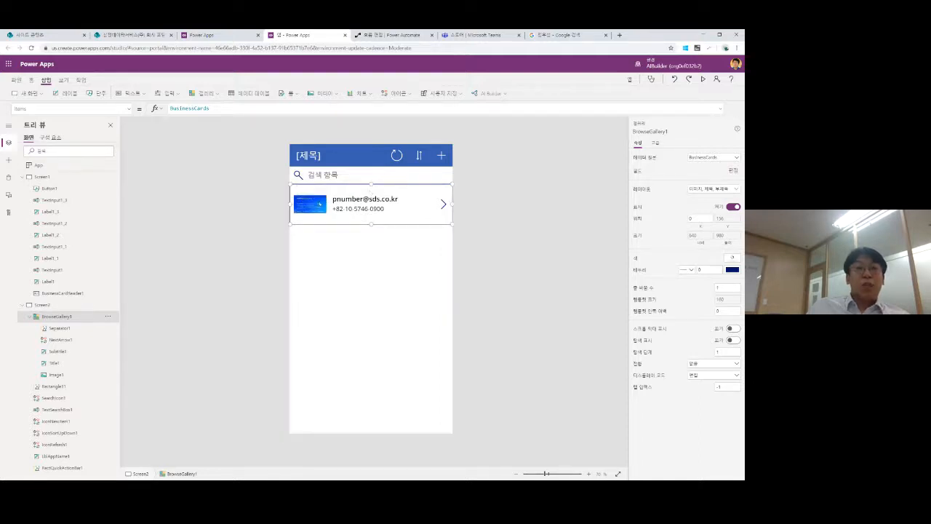
pyautogui.click(373, 199)
pyautogui.keyDown('shift'); pyautogui.click(371, 209); pyautogui.keyUp('shift')
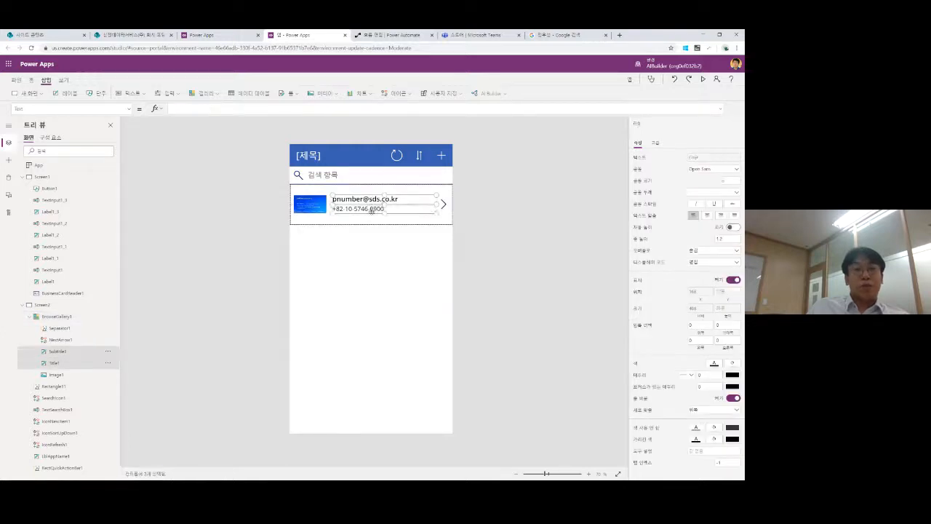
pyautogui.moveTo(371, 210); pyautogui.dragTo(371, 216)
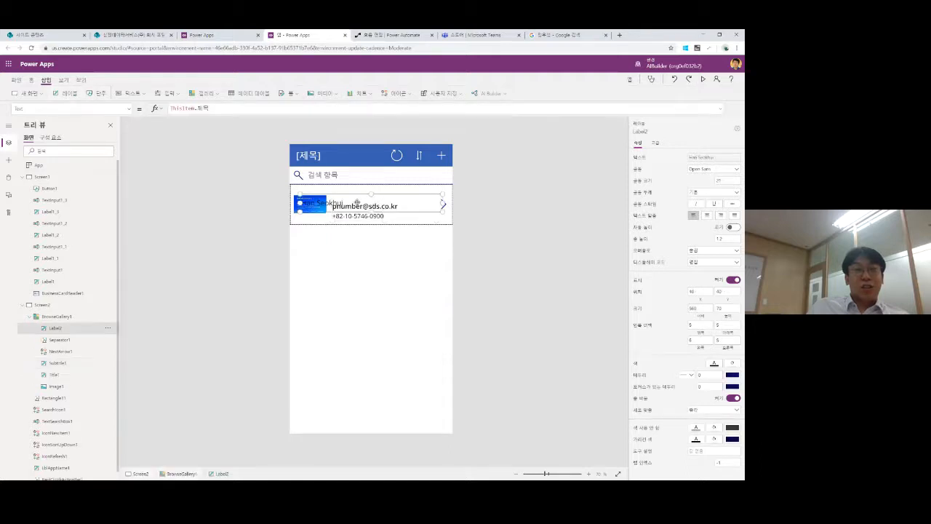
# - Shrink the new ThisItem.제목 label so it fits beside the thumbnail, directly above the email label in the gallery item
pyautogui.moveTo(299, 212); pyautogui.dragTo(332, 202)
pyautogui.doubleClick(352, 195)
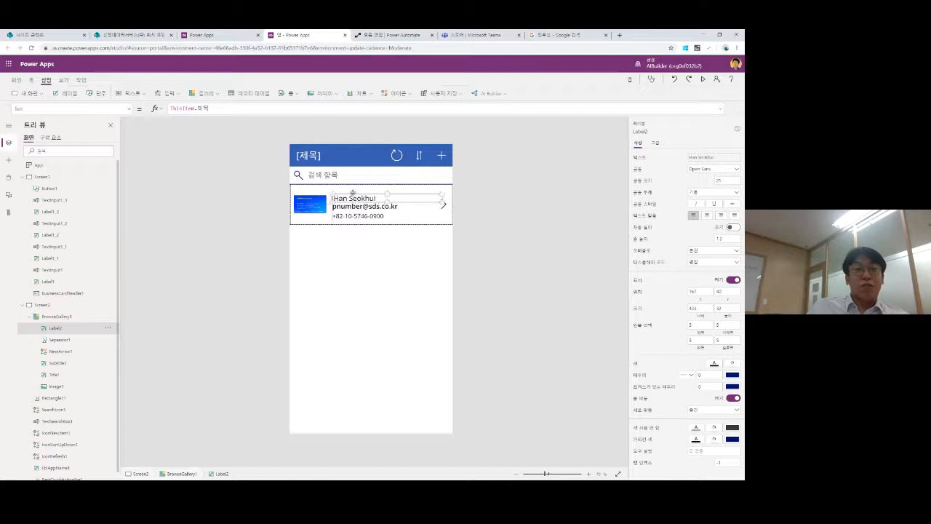
pyautogui.moveTo(402, 200); pyautogui.dragTo(401, 201)
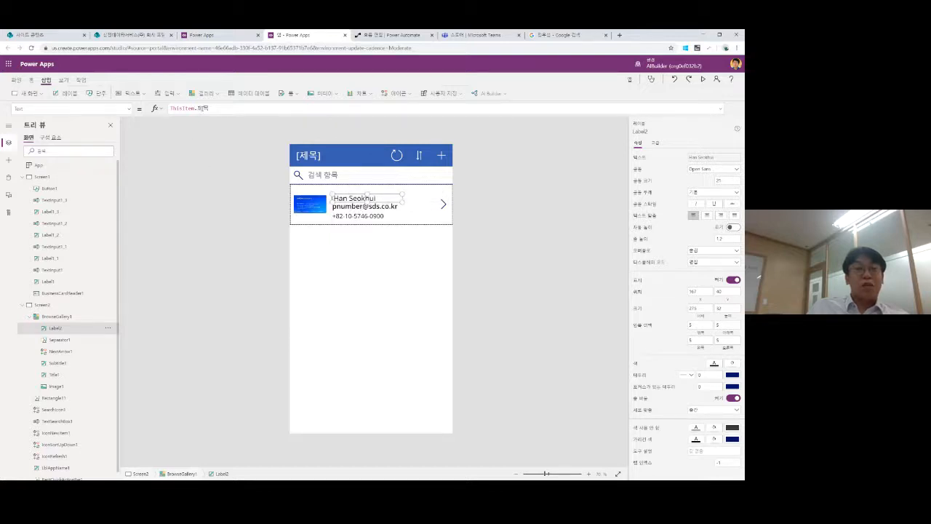
pyautogui.click(416, 252)
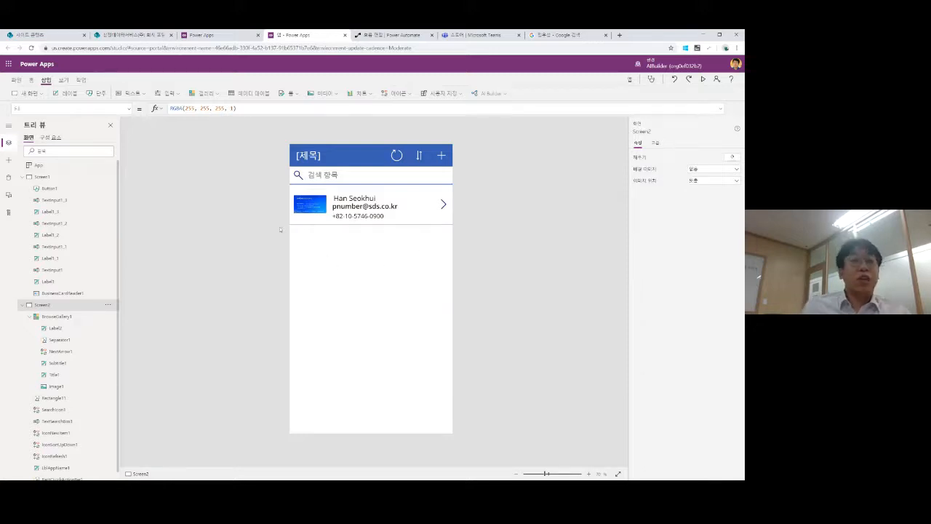
# - Preview Screen1 and scan the business card image 명함2.jpg with the card reader
pyautogui.click(53, 177)
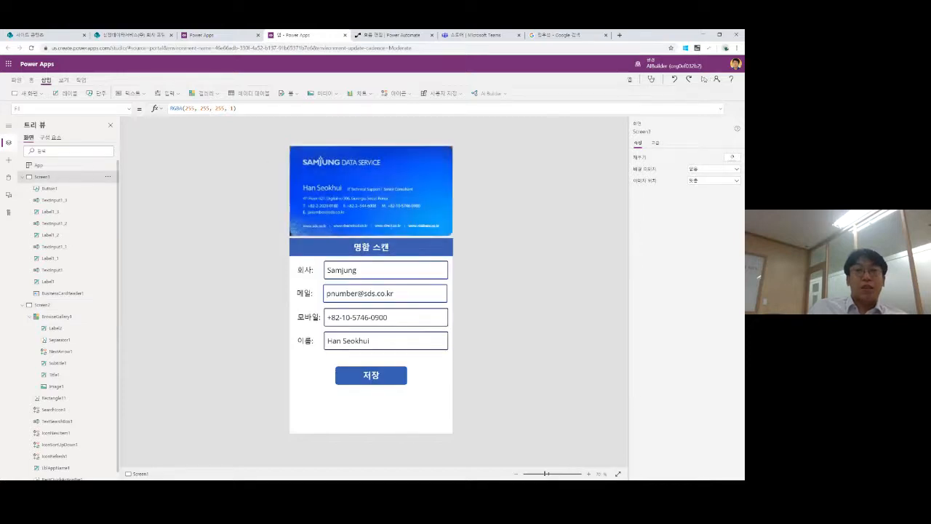
pyautogui.press('F5')
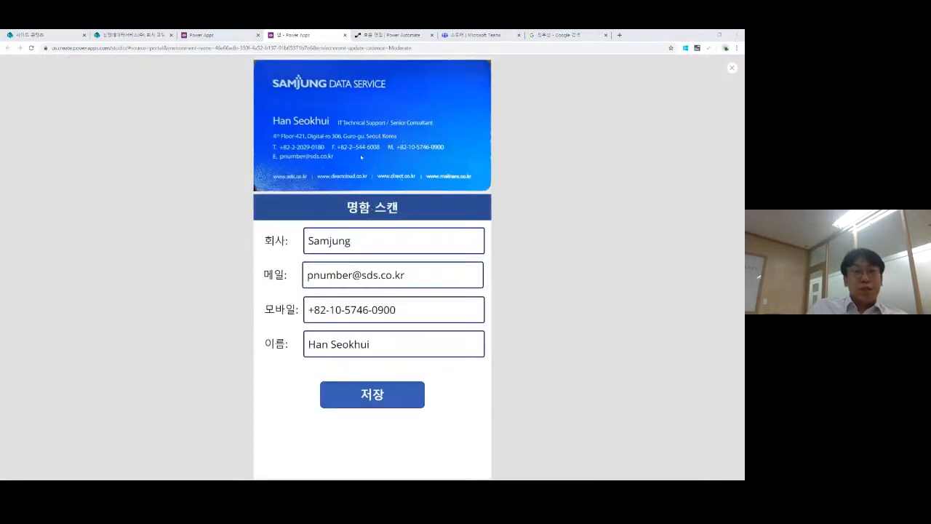
pyautogui.click(361, 157)
pyautogui.click(168, 117)
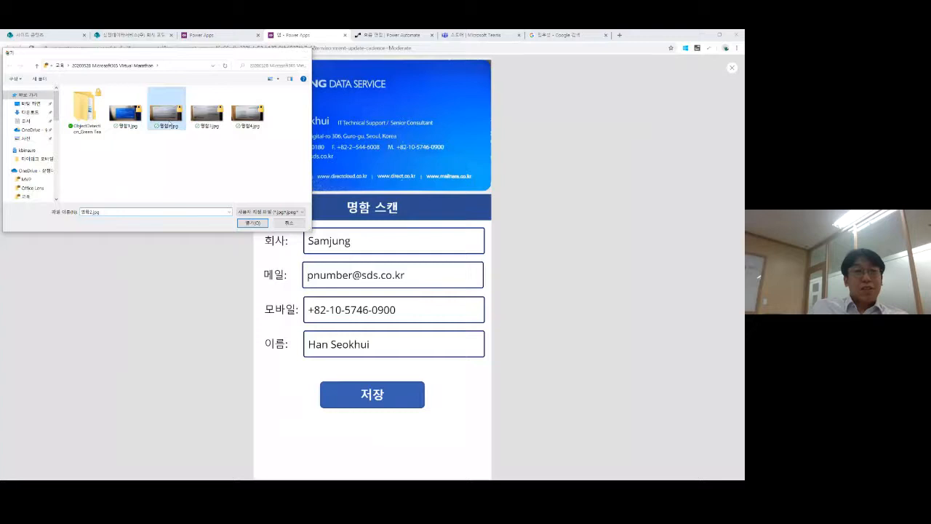
pyautogui.doubleClick(168, 118)
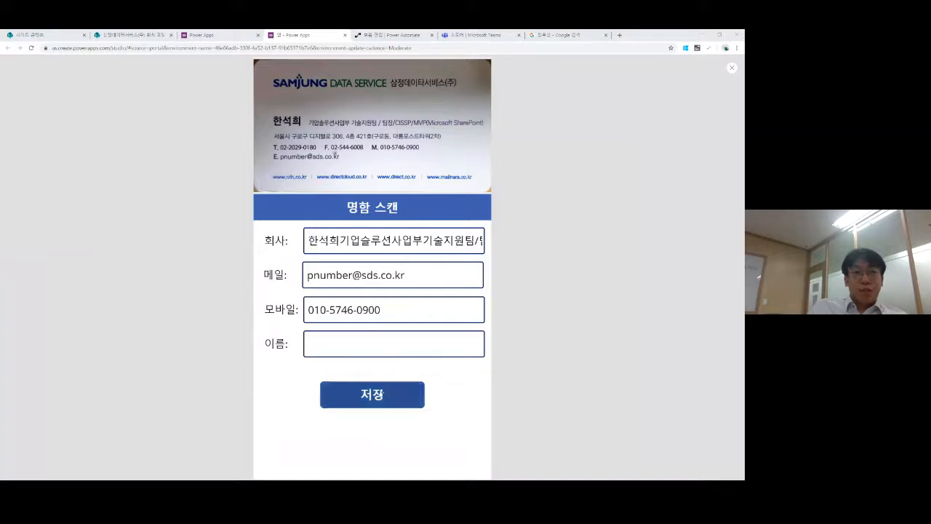
# - Move the person's name from the start of the 회사 field into the empty 이름 field
pyautogui.moveTo(308, 241); pyautogui.dragTo(340, 241)
pyautogui.hotkey('ctrl', 'c')
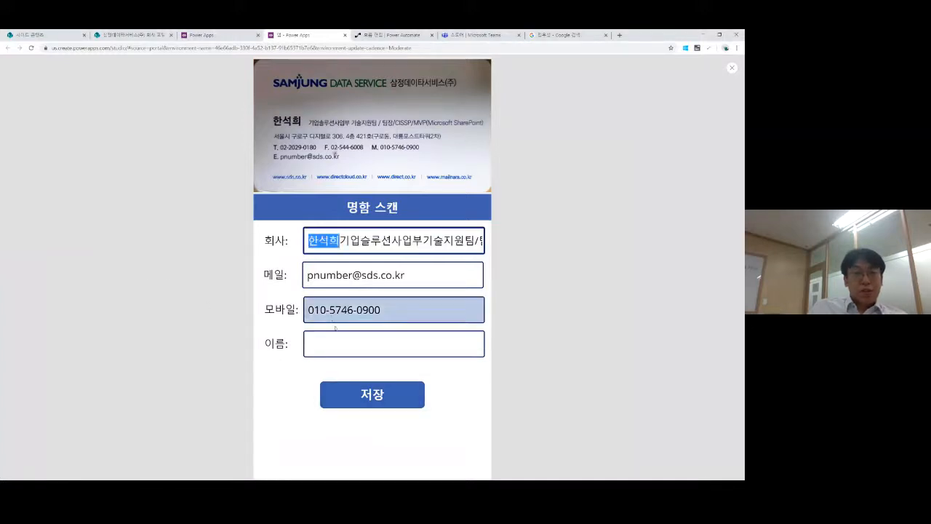
pyautogui.press('BackSpace')
pyautogui.click(342, 350)
pyautogui.hotkey('ctrl', 'v')
# - Replace the 회사 field's text with 삼정데이타서비스(주) and save the scanned card
pyautogui.tripleClick(349, 241)
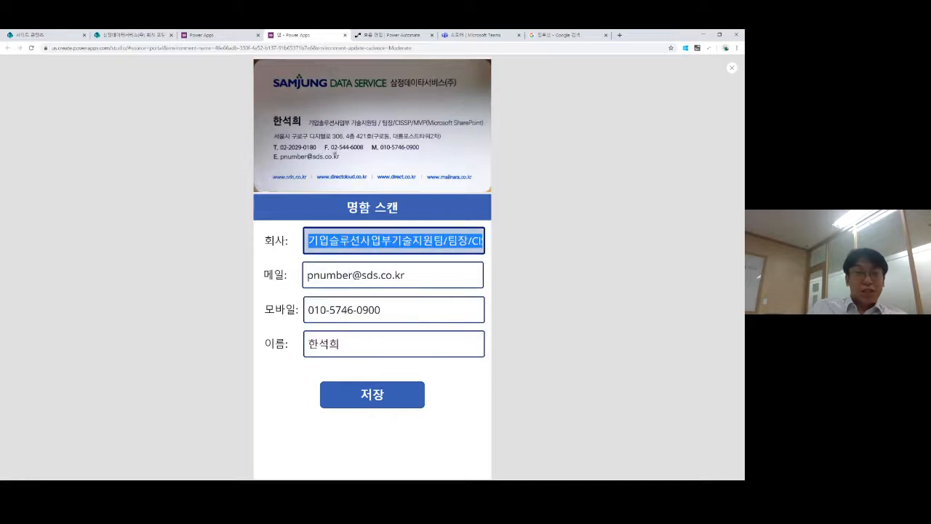
pyautogui.write('삼정데이티ㅏㅅ')
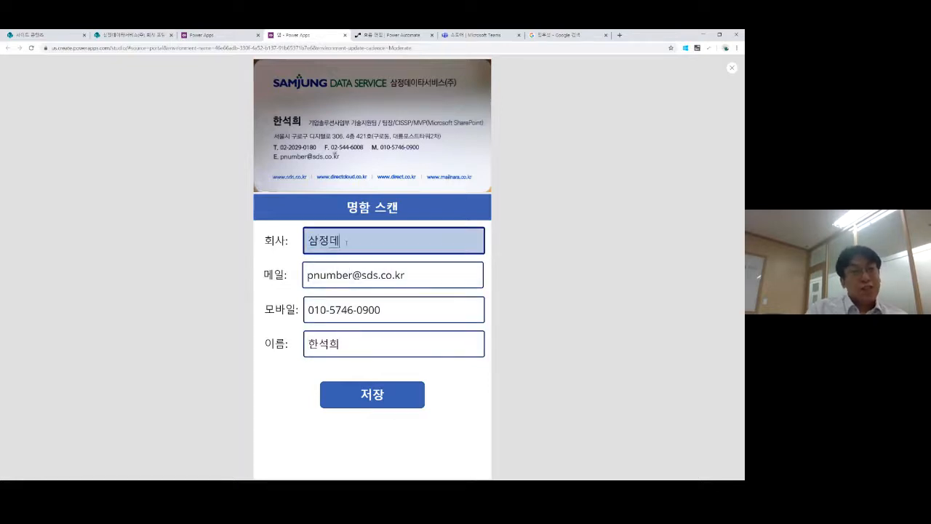
pyautogui.press('BackSpace')
pyautogui.press('BackSpace')
pyautogui.press('BackSpace')
pyautogui.write('타')
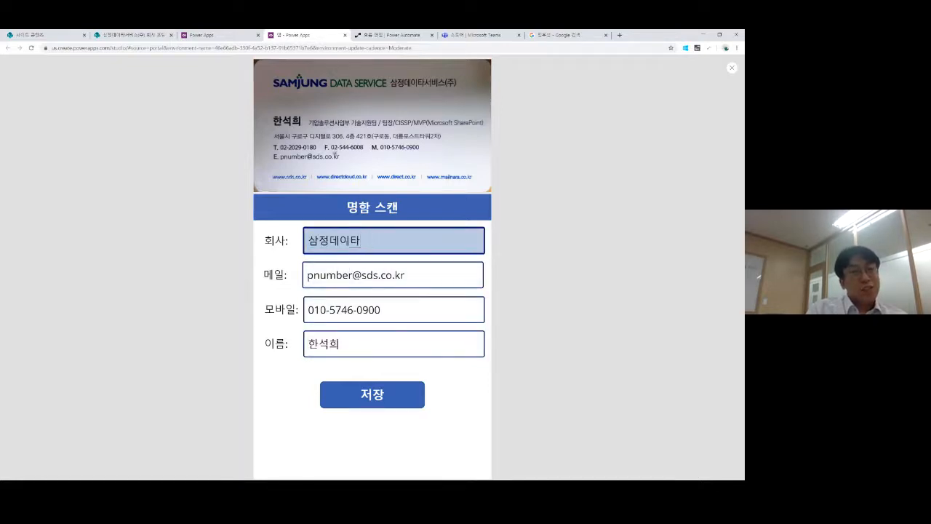
pyautogui.write('서비스(주)')
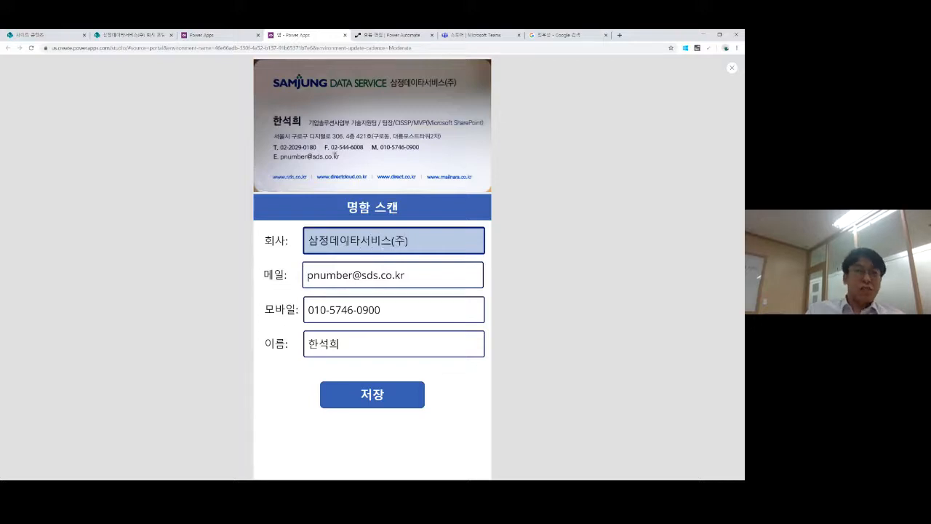
pyautogui.press('Tab')
pyautogui.click(405, 399)
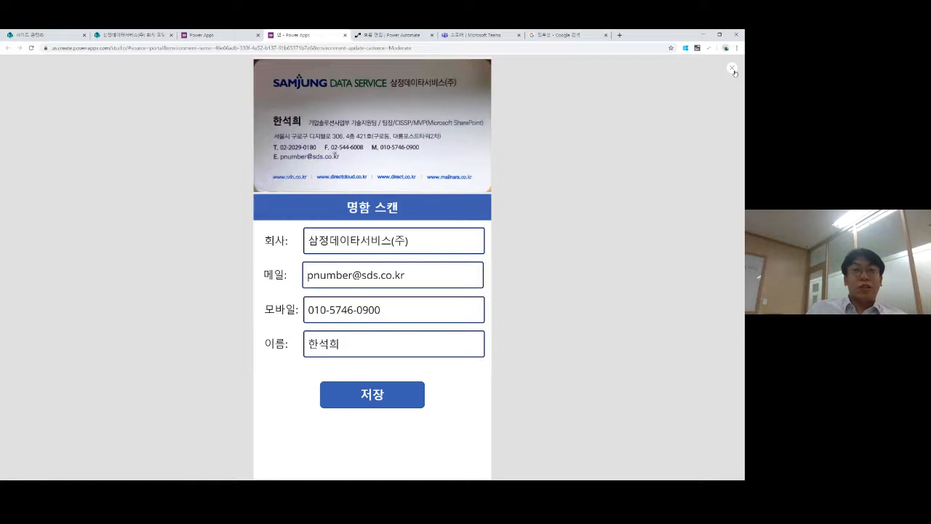
# - Close the preview and check the BusinessCards list in SharePoint for the saved card, returning to the app editor
pyautogui.click(733, 68)
pyautogui.click(143, 37)
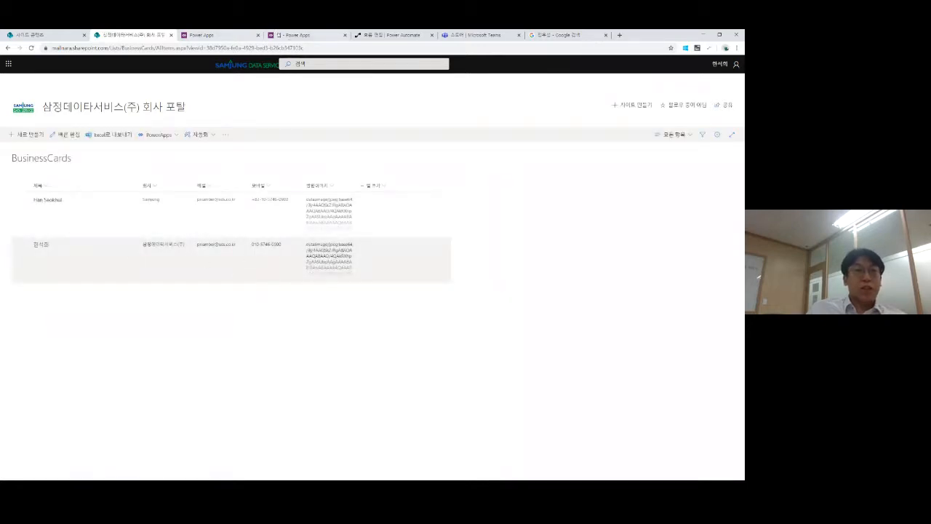
pyautogui.click(289, 36)
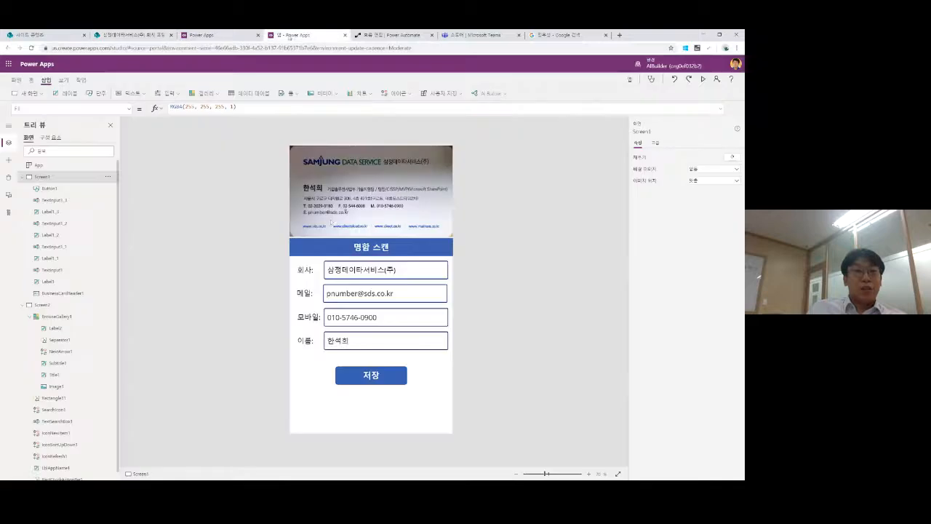
# - Refresh the BusinessCards data source so the gallery on Screen2 reloads its items
pyautogui.click(43, 305)
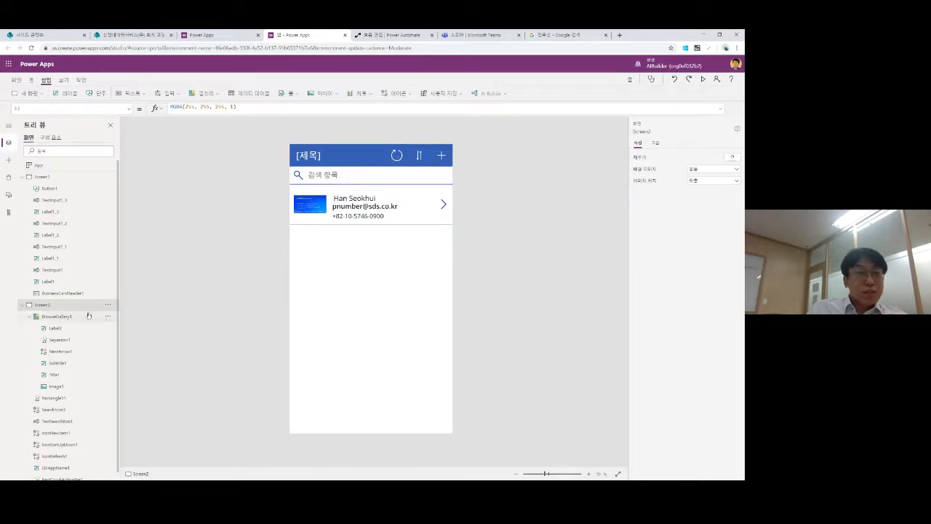
pyautogui.click(9, 178)
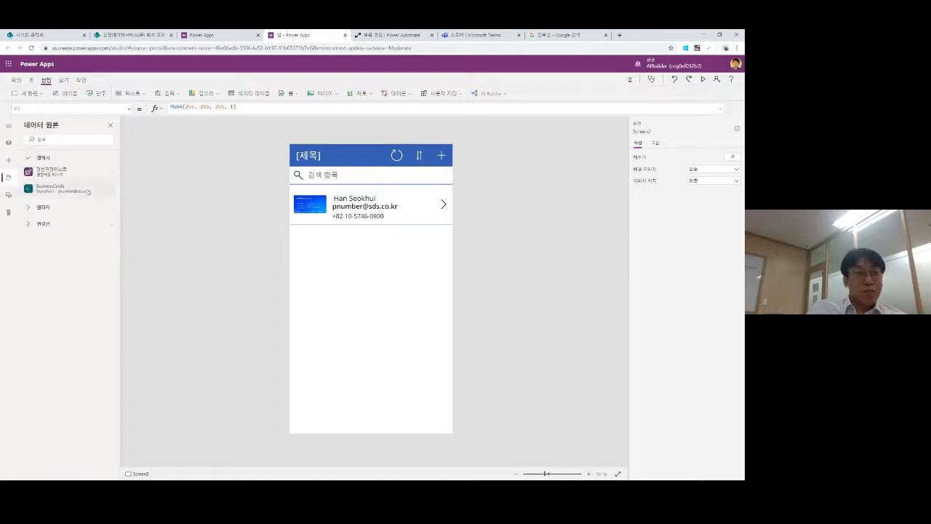
pyautogui.click(111, 191)
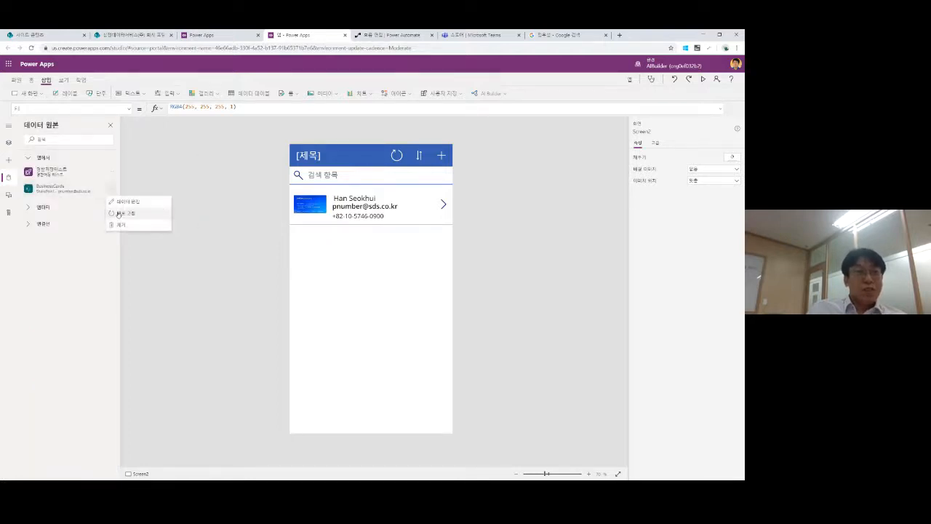
pyautogui.click(118, 211)
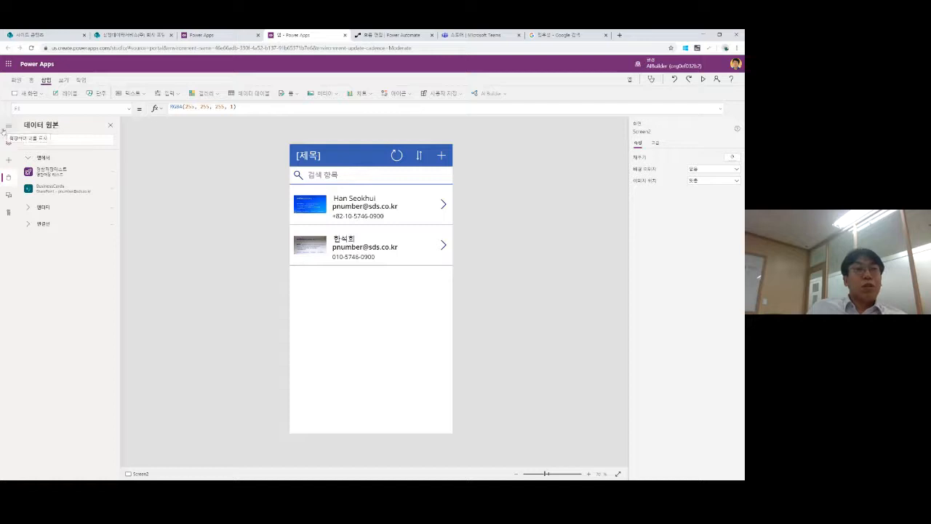
# - Check the environment's list of apps on the Power Apps portal
pyautogui.click(223, 35)
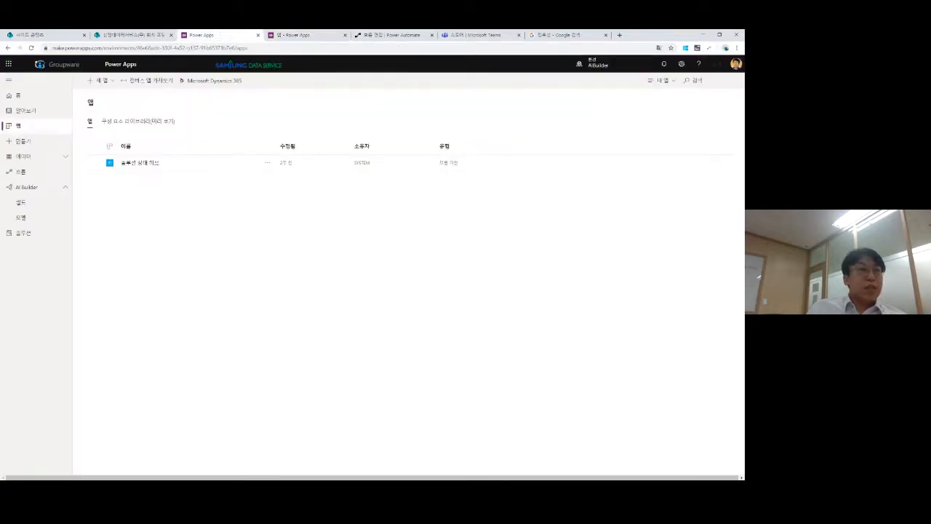
pyautogui.hotkey('alt', 'Tab')
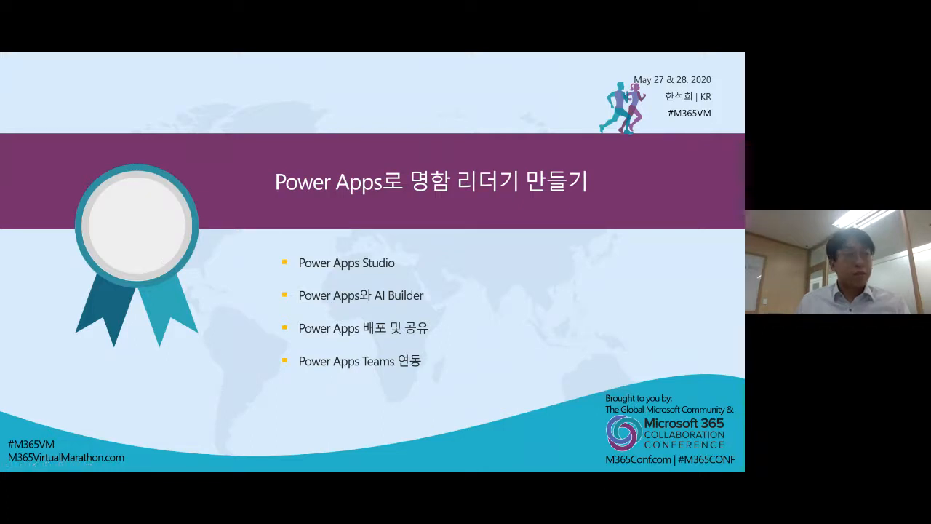
pyautogui.hotkey('alt', 'Tab')
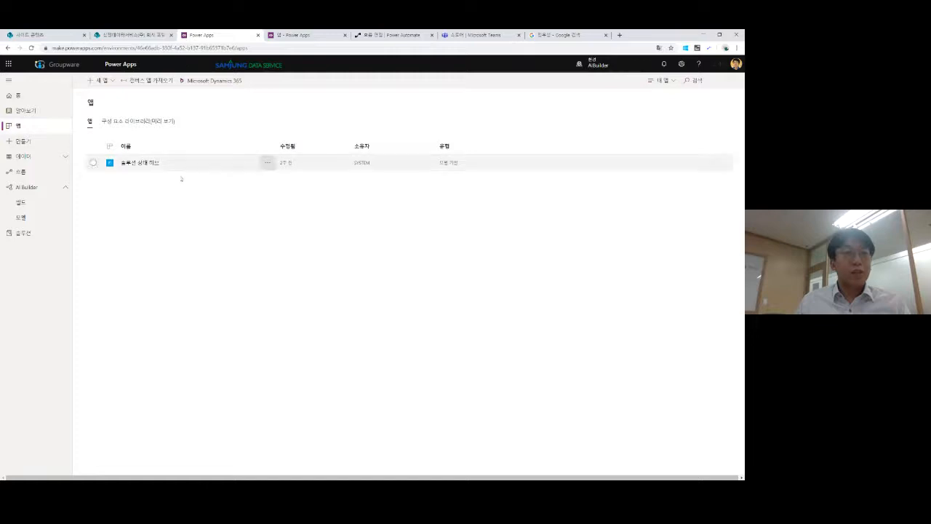
pyautogui.click(19, 127)
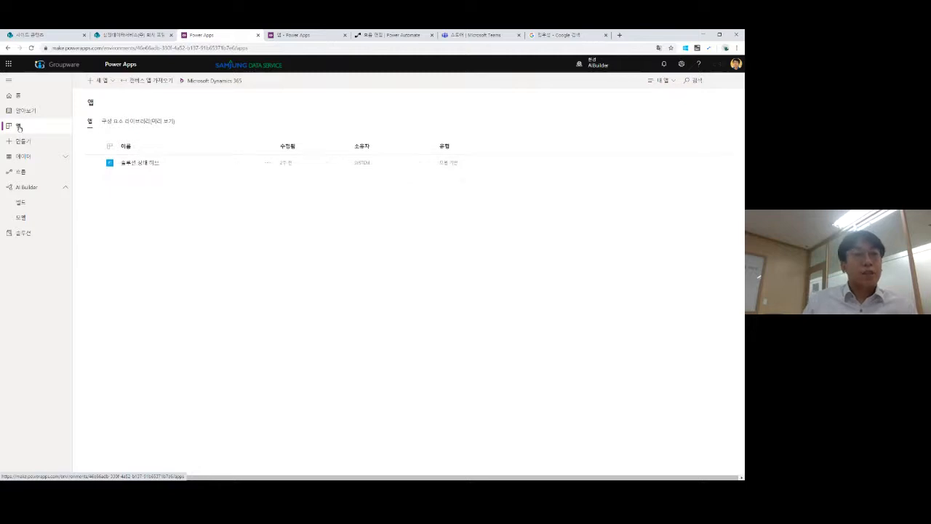
# - Rename the app to 명함인식기 in its name and icon settings in the app editor
pyautogui.click(295, 35)
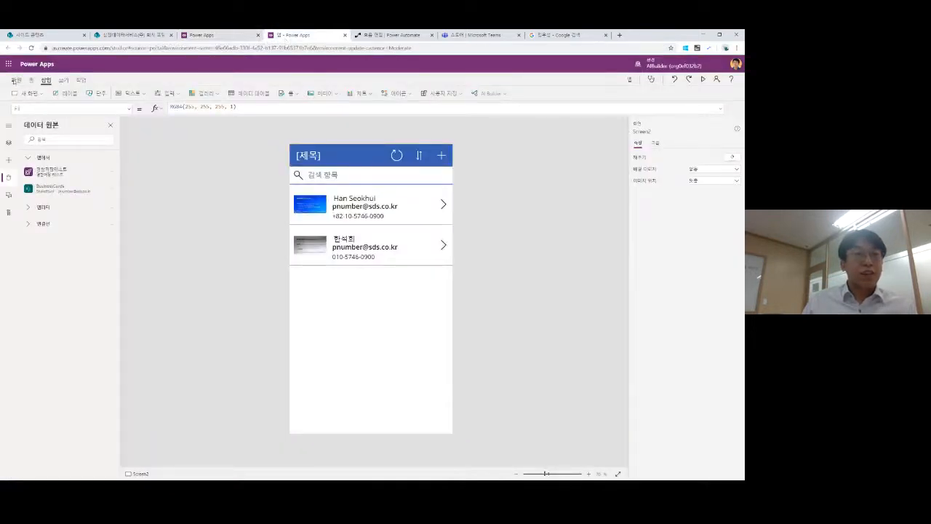
pyautogui.click(16, 80)
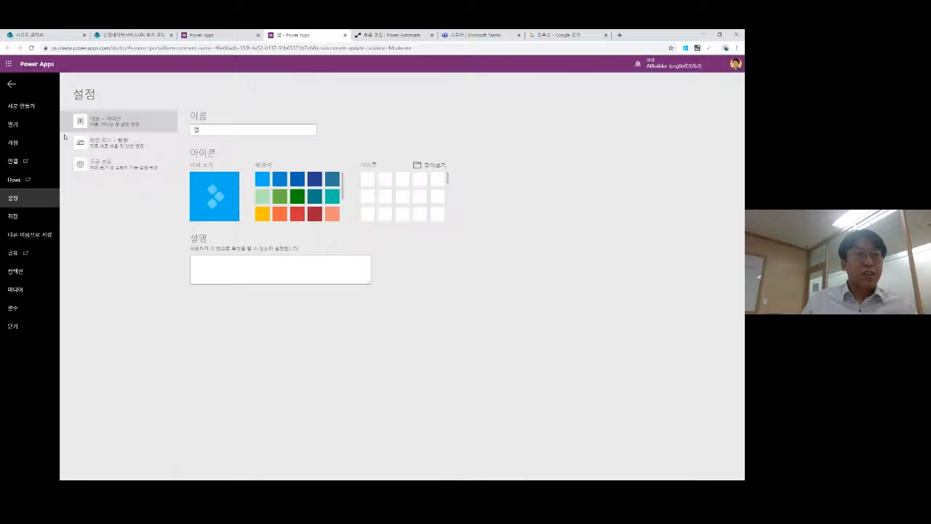
pyautogui.click(259, 131)
pyautogui.press('BackSpace')
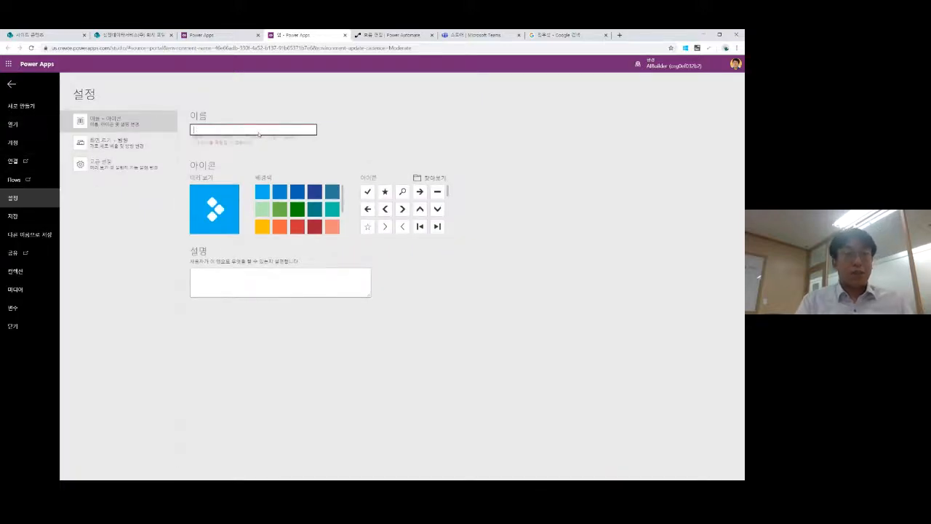
pyautogui.write('명이')
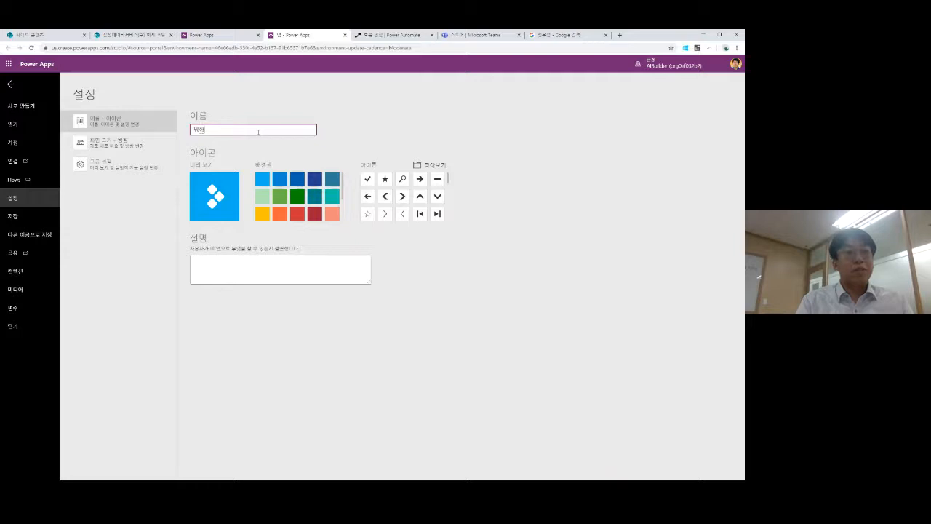
pyautogui.write('앱')
pyautogui.write('식기')
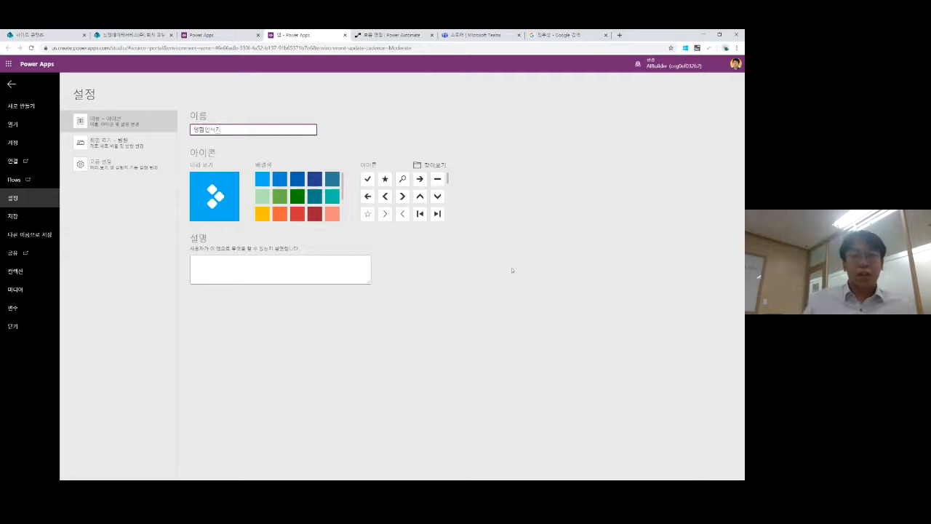
pyautogui.click(571, 350)
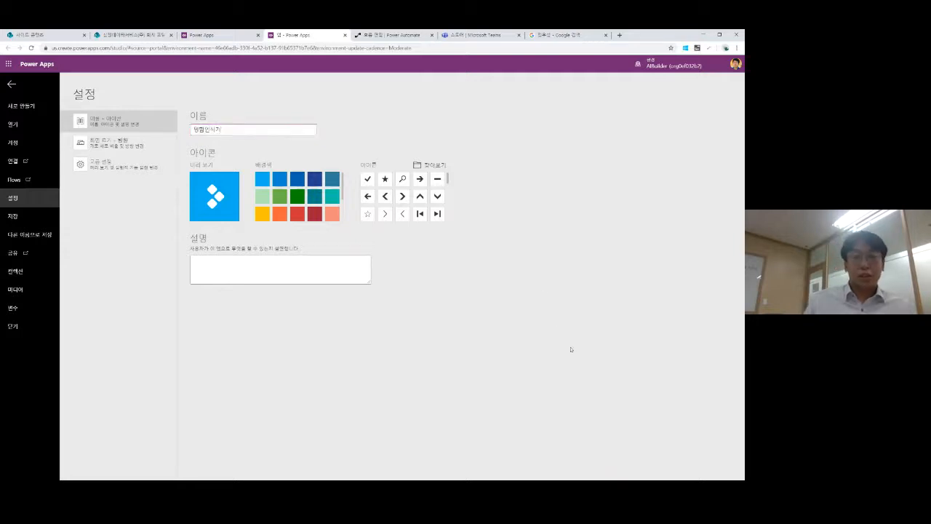
# - Save the app to the cloud under the name 명함인식기
pyautogui.click(16, 216)
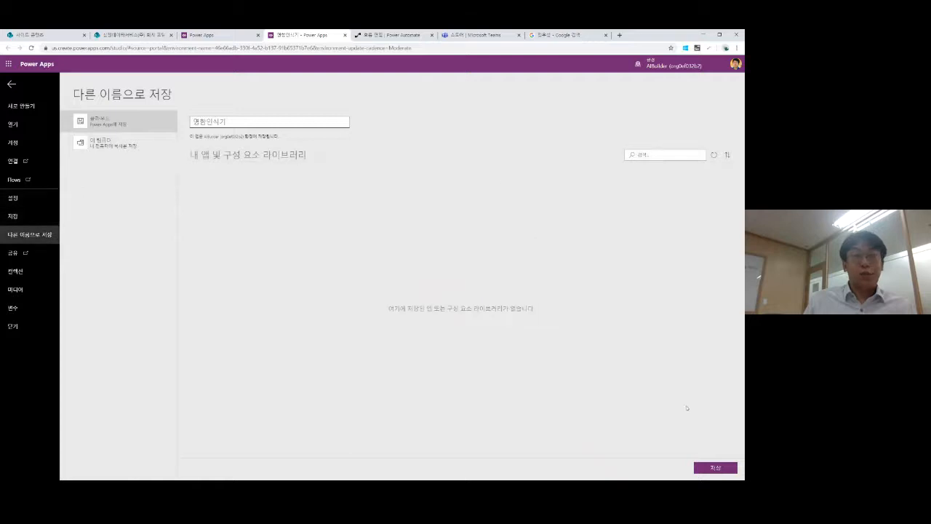
pyautogui.click(715, 468)
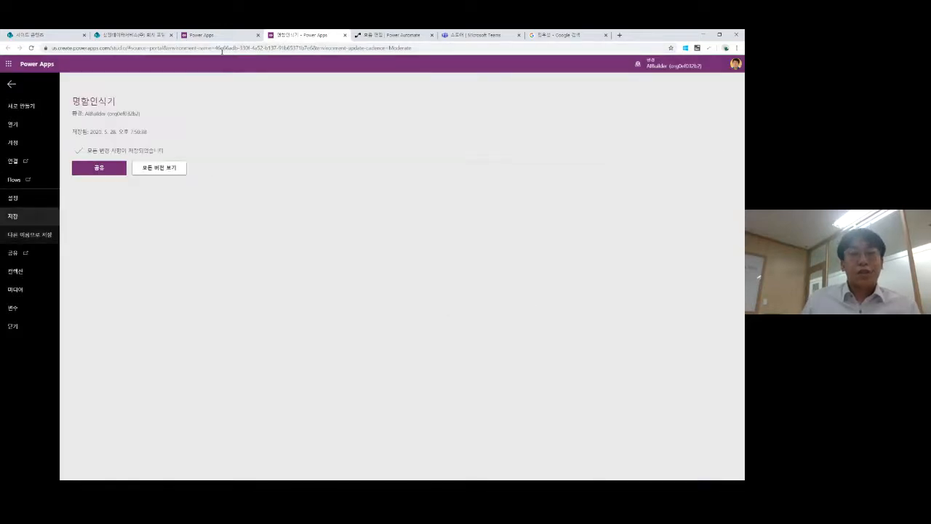
# - Reload the app list on the Power Apps portal and show the actions available for the 명함인식기 app
pyautogui.click(211, 35)
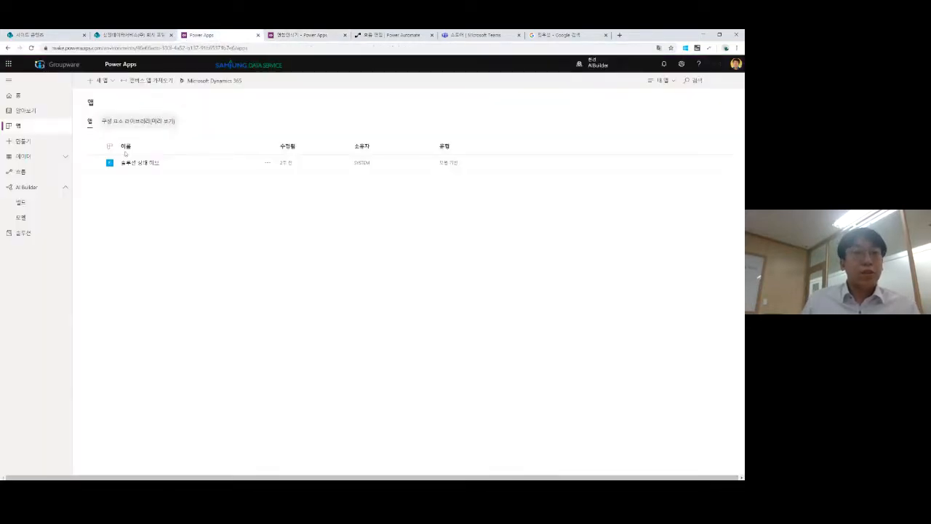
pyautogui.click(19, 95)
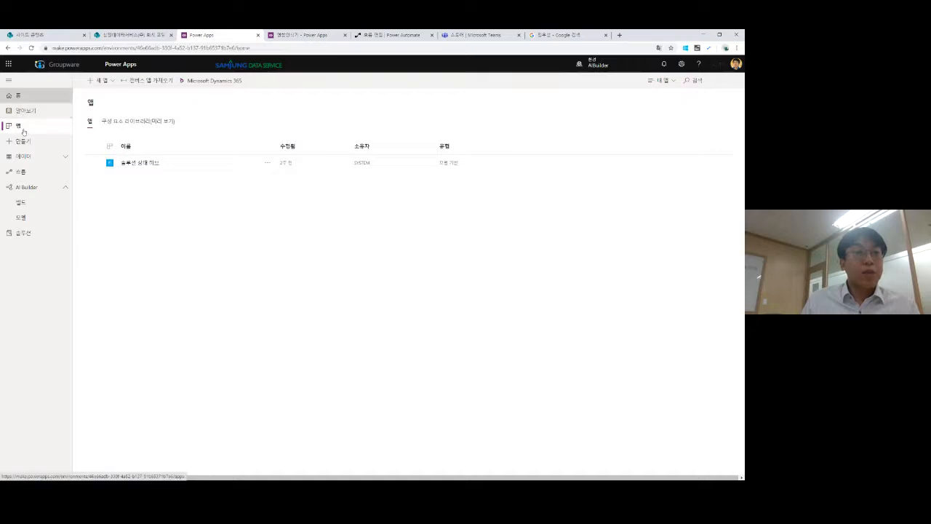
pyautogui.click(21, 128)
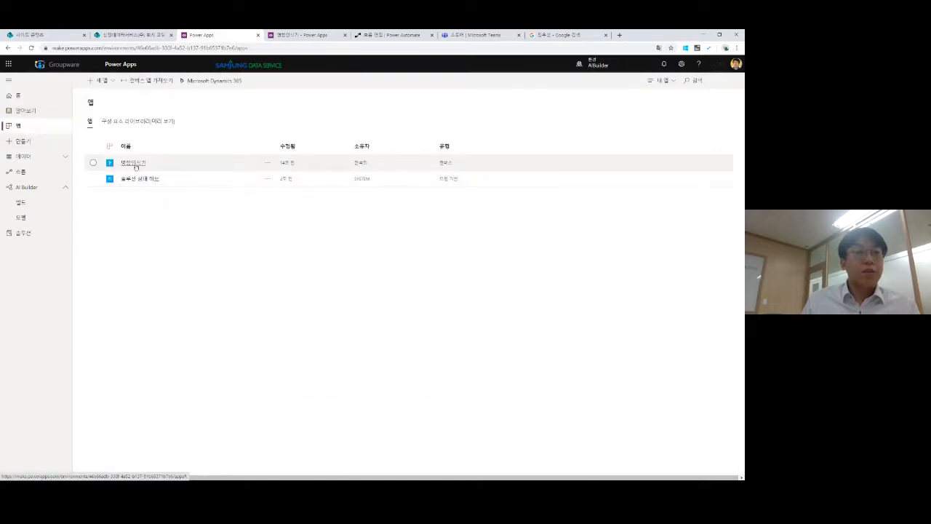
pyautogui.click(267, 164)
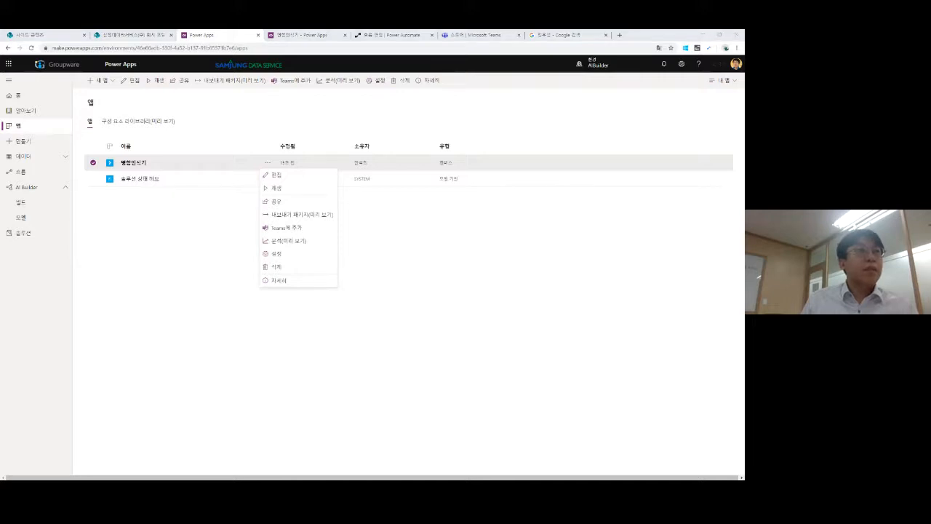
pyautogui.hotkey('alt', 'Tab')
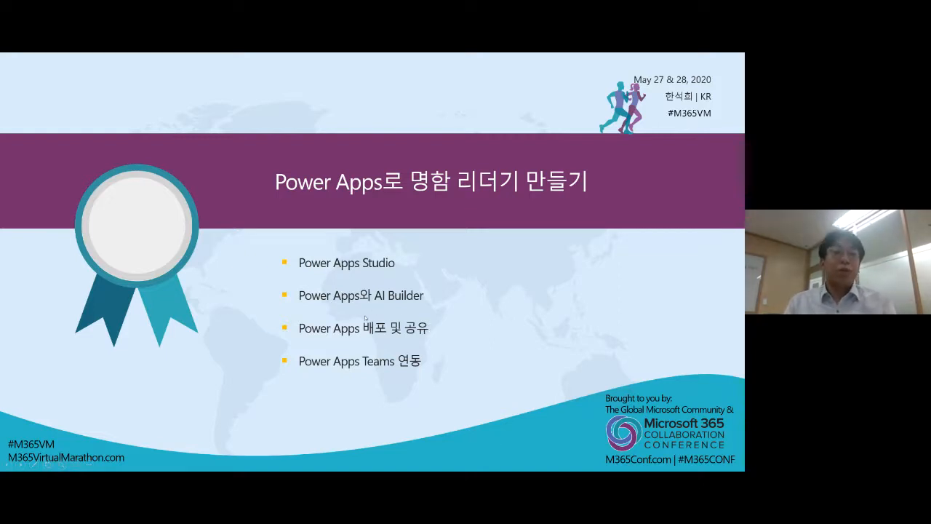
pyautogui.press('Right')
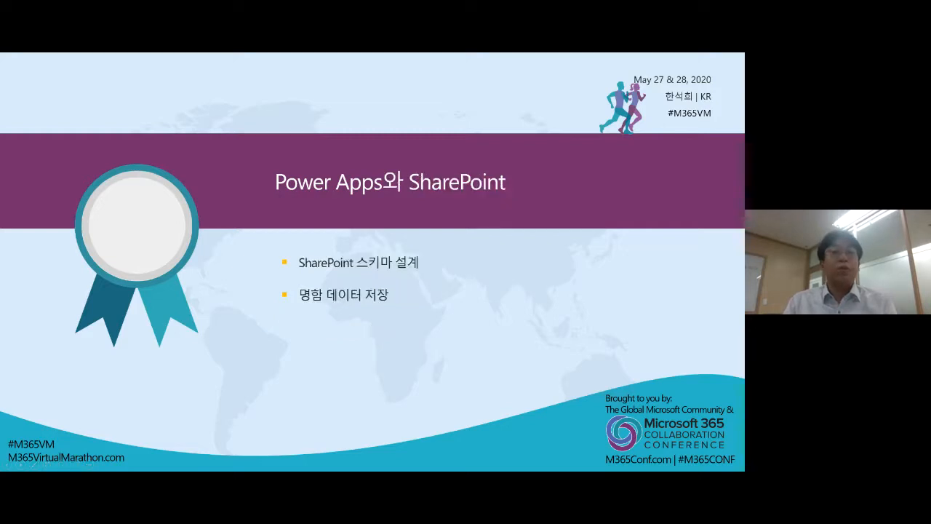